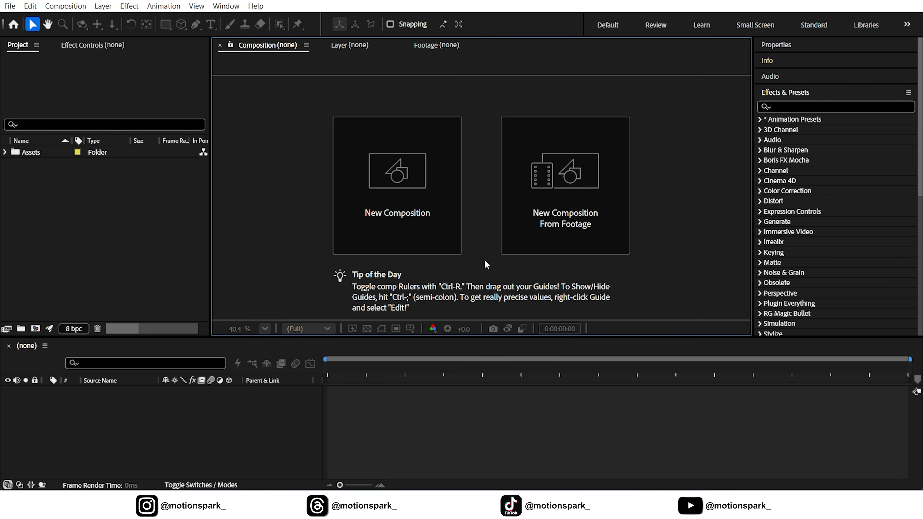
Step: Create a 1920x1080, 30 fps, 14-second composition named Main Comp with the Advanced 3D renderer
click(385, 166)
text(Main Comp)
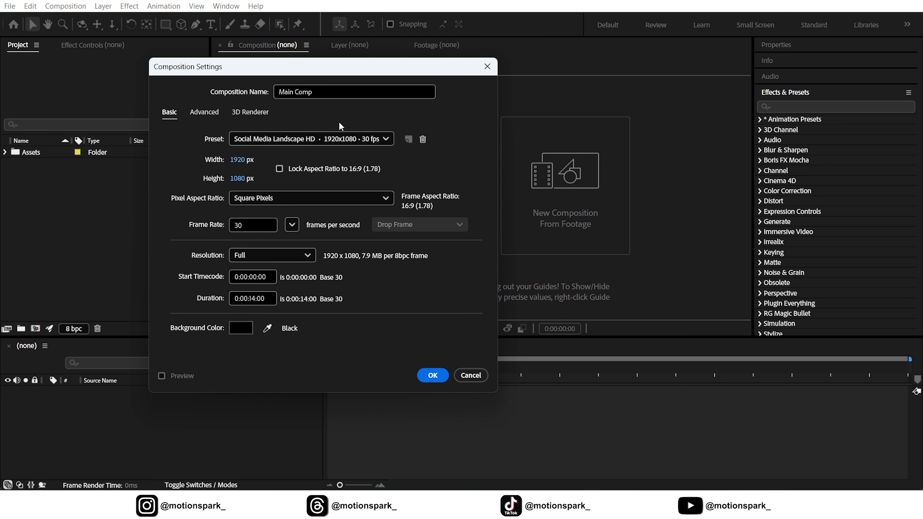
click(253, 113)
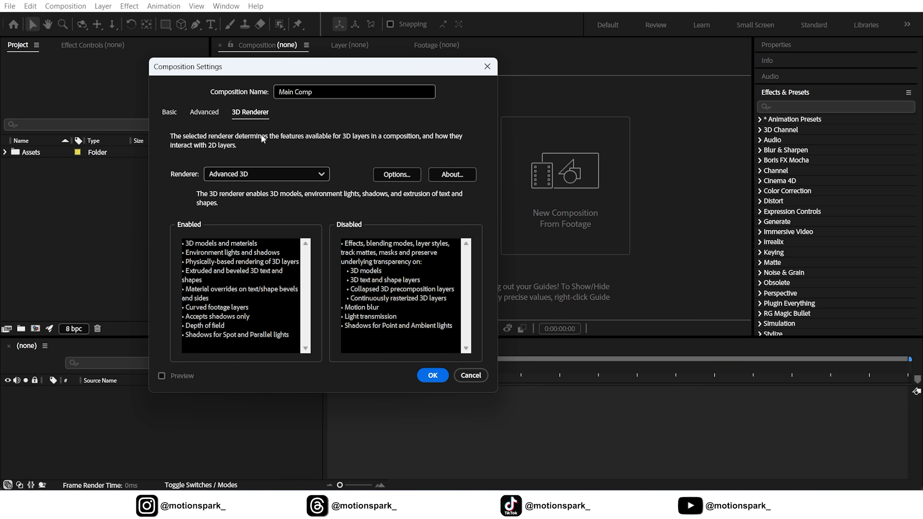
click(261, 175)
click(238, 210)
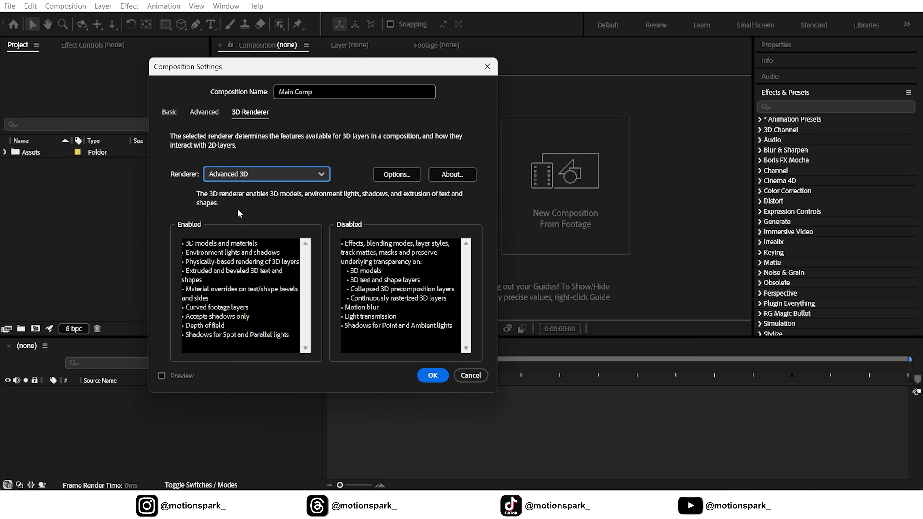
click(433, 376)
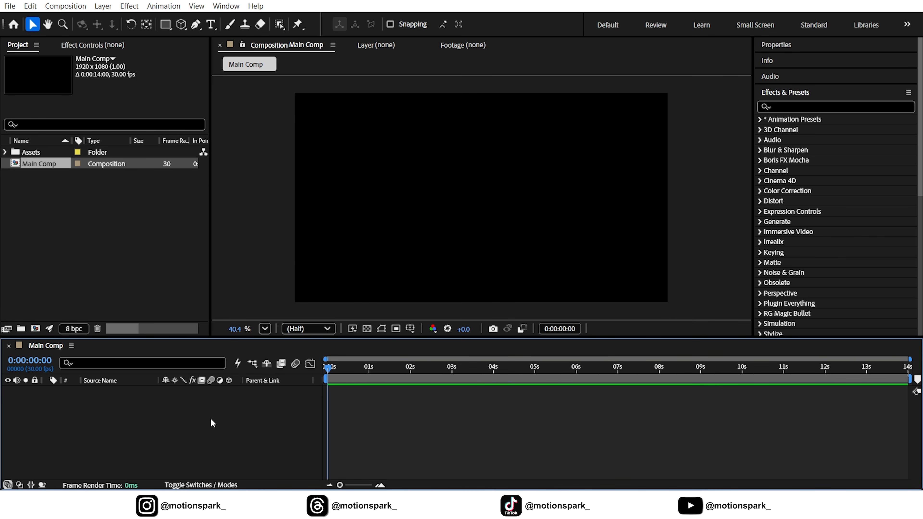
Step: Add a comp-sized light grey solid named BG to the composition
right_click(212, 423)
mouse_move(234, 283)
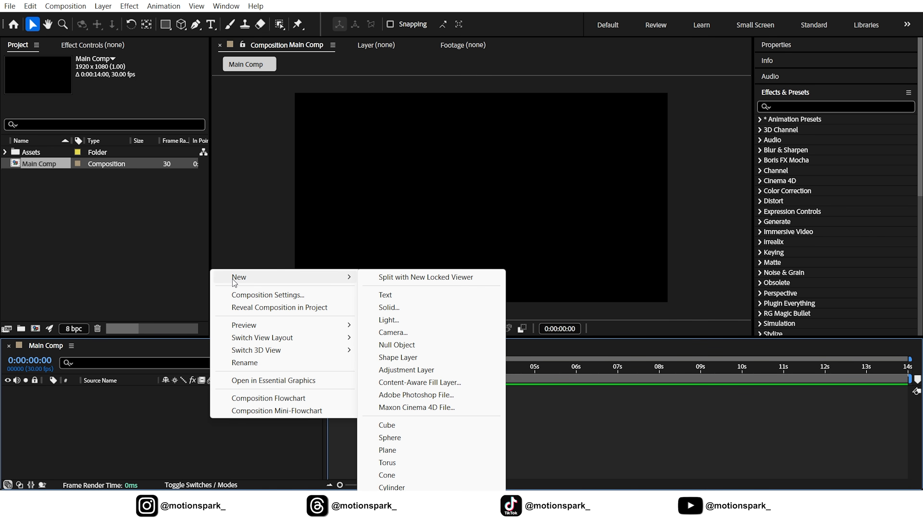
click(414, 302)
text(BG)
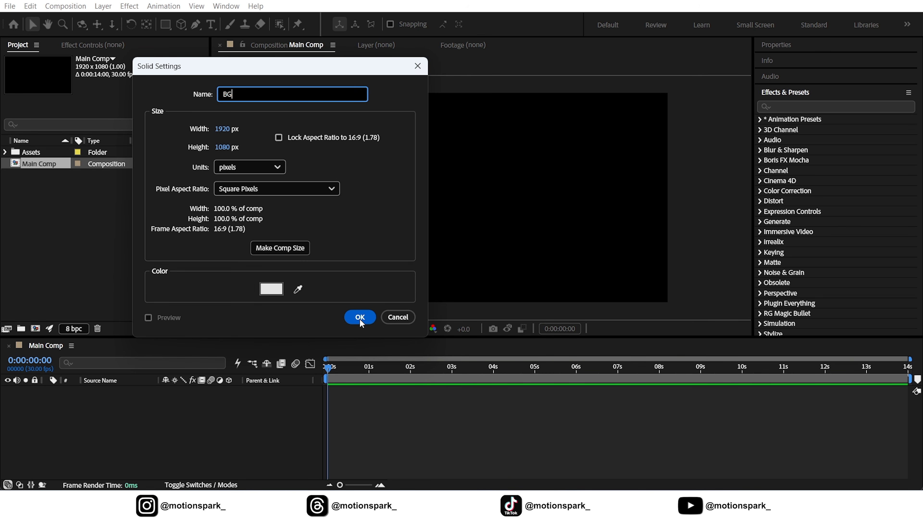
click(360, 318)
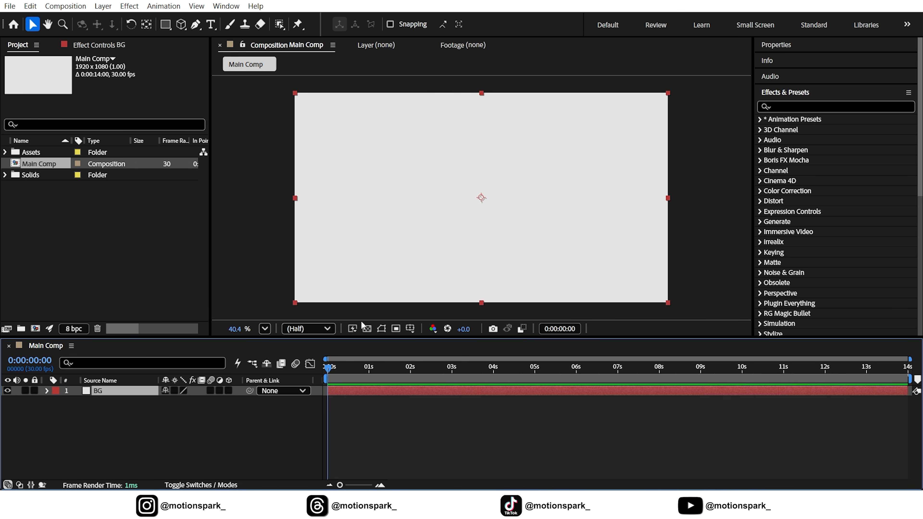
Step: Find the Gradient Ramp effect and apply it to the BG solid
click(815, 106)
text(g)
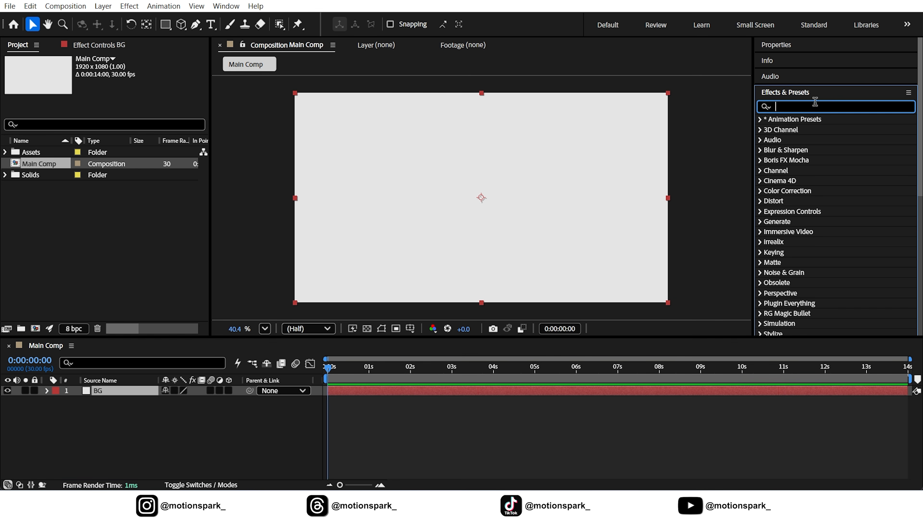
text(rad)
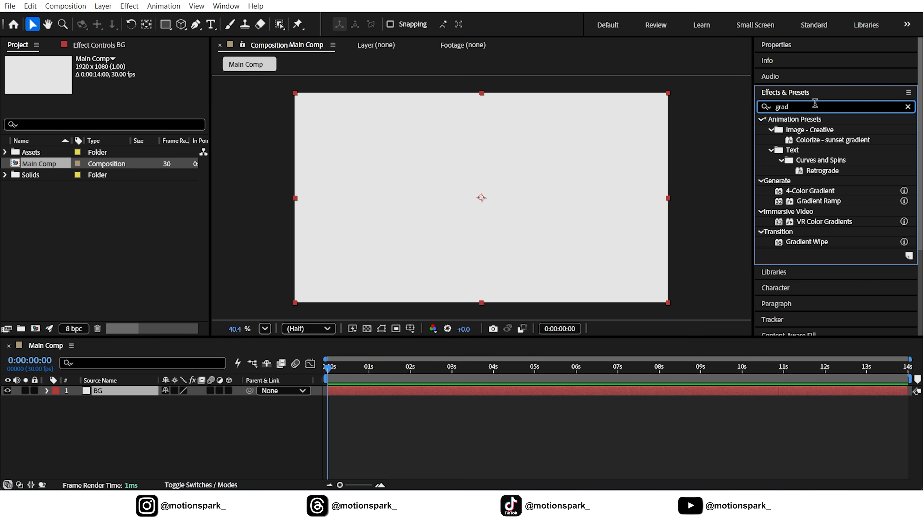
drag(823, 197, 548, 213)
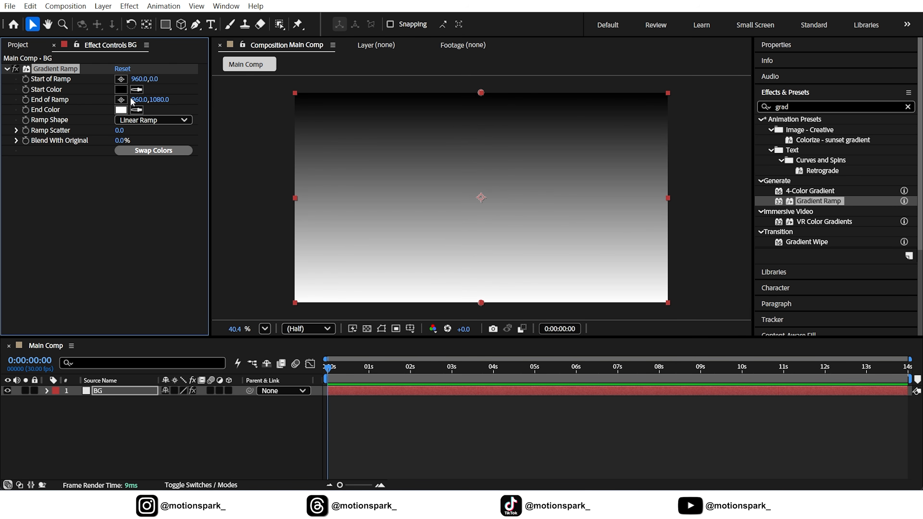
Step: Set the Gradient Ramp's start color to orange FBBB47
click(123, 90)
drag(310, 306, 311, 293)
drag(239, 158, 251, 157)
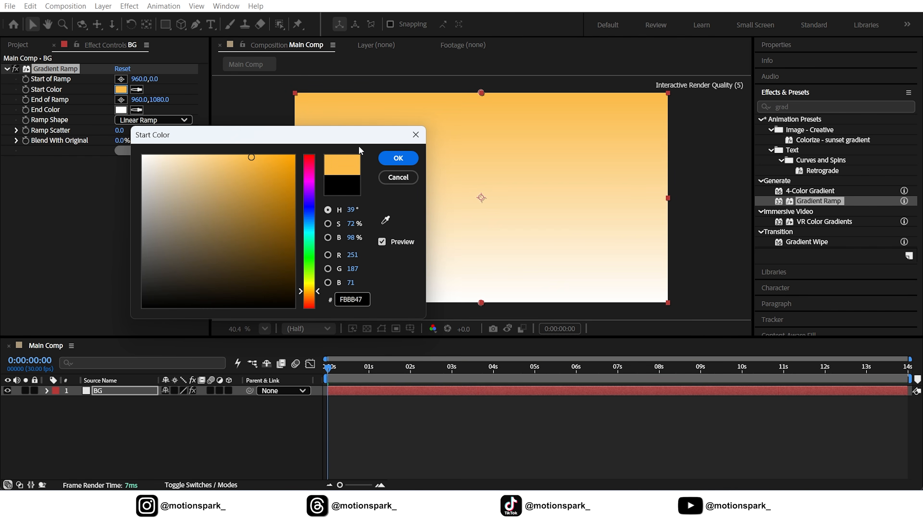
click(396, 158)
Step: Set the Gradient Ramp's end color to a pale yellow
click(121, 112)
drag(310, 299, 310, 291)
drag(200, 156, 188, 155)
click(312, 287)
click(389, 162)
Step: Place the start of the ramp at about 960, 247 and lock the BG layer
click(121, 80)
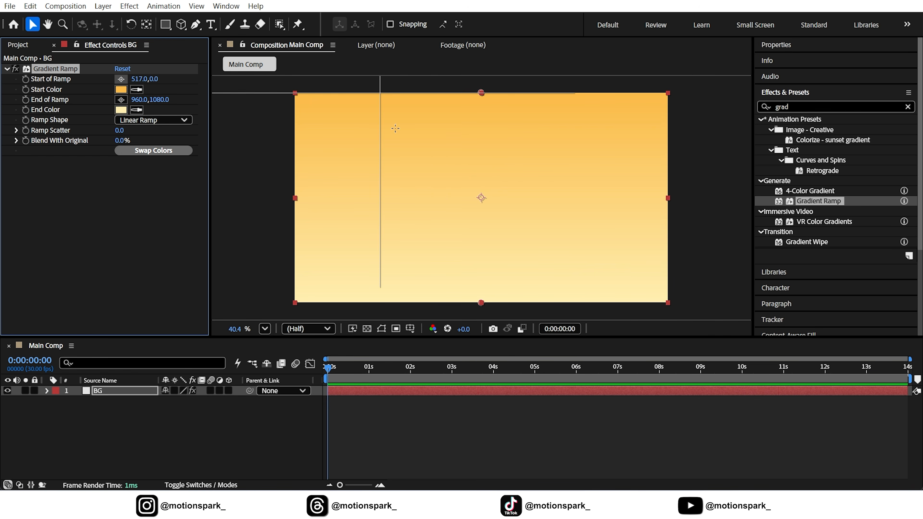
click(482, 141)
click(281, 426)
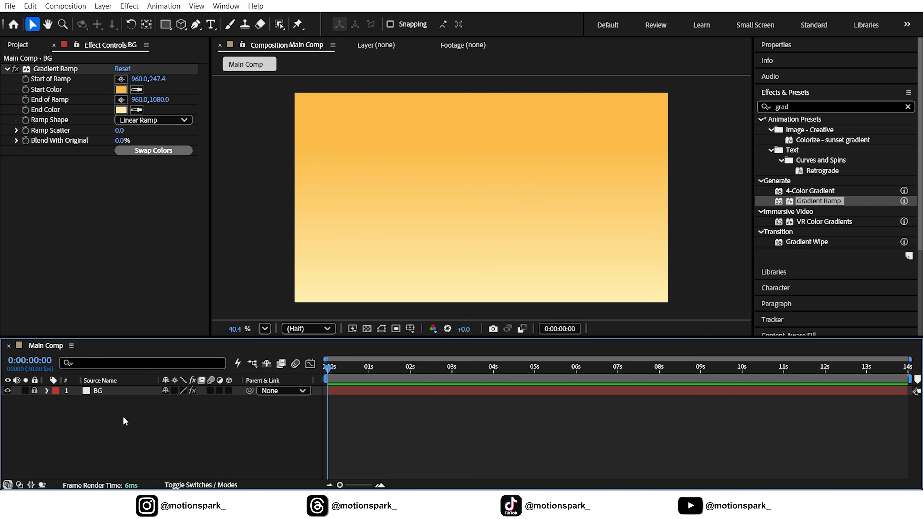
Step: Draw a cube mesh about 386 wide and 579 high and move it down to about X 997, Y 969
click(182, 24)
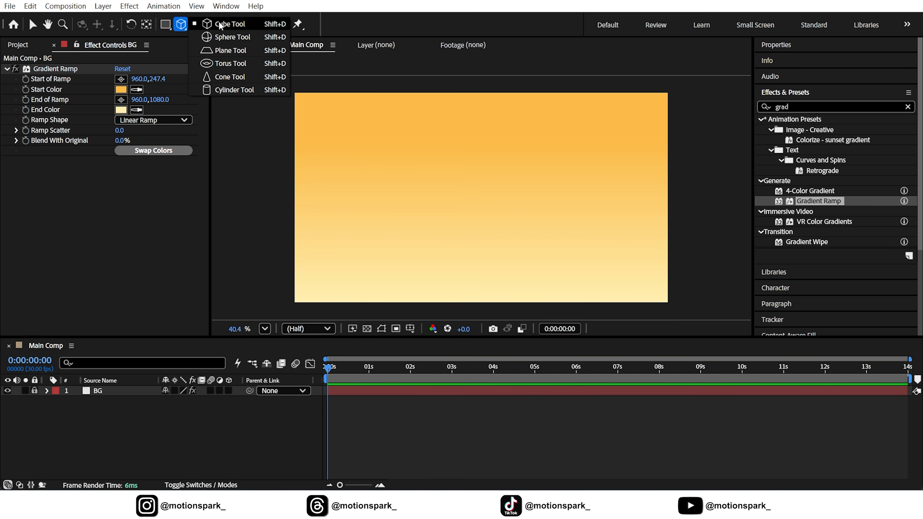
click(225, 24)
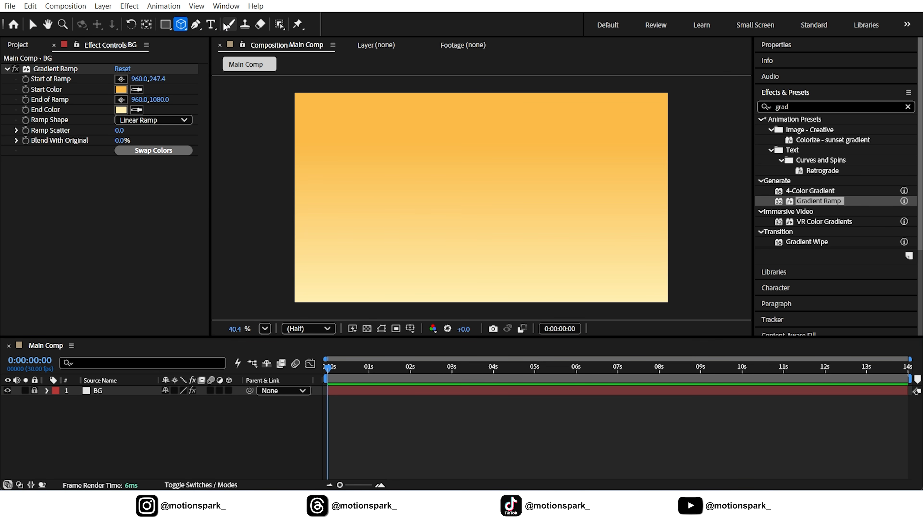
mouse_move(461, 171)
mouse_down()
mouse_move(515, 288)
mouse_move(542, 290)
mouse_up()
click(33, 24)
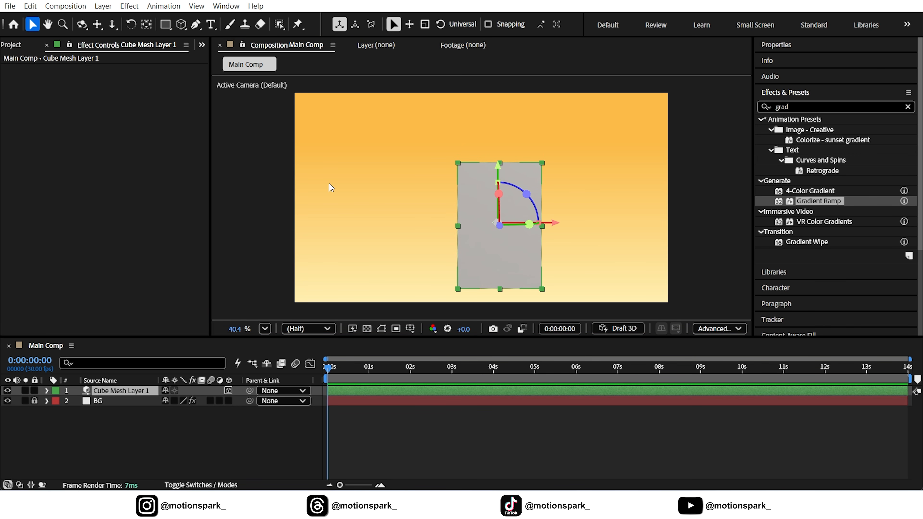
drag(554, 223, 544, 223)
drag(490, 171, 491, 235)
Step: Set the cube mesh's width to 540, height to 580 and depth to 580
click(120, 389)
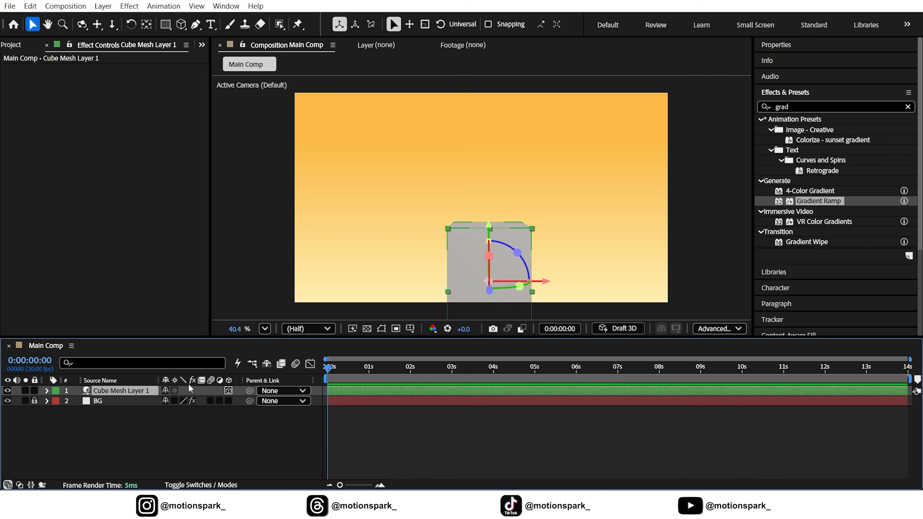
click(789, 45)
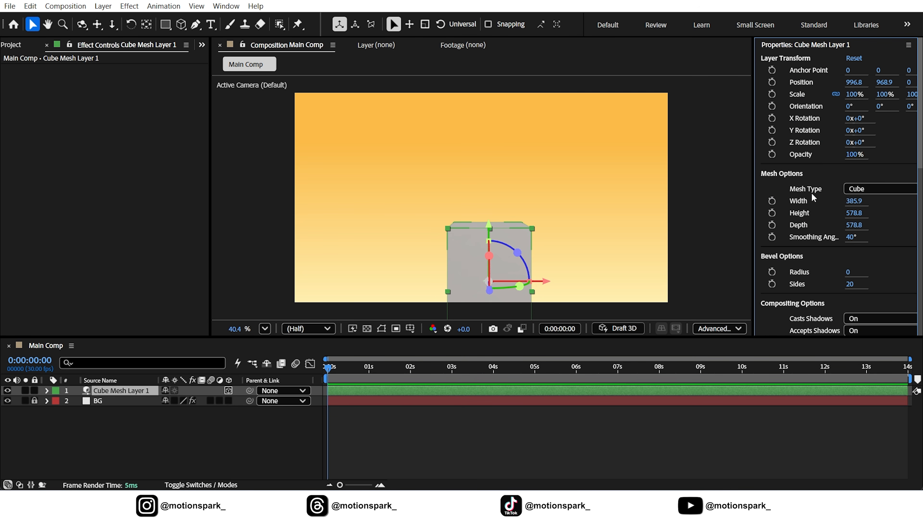
click(855, 201)
text(540)
key(Return)
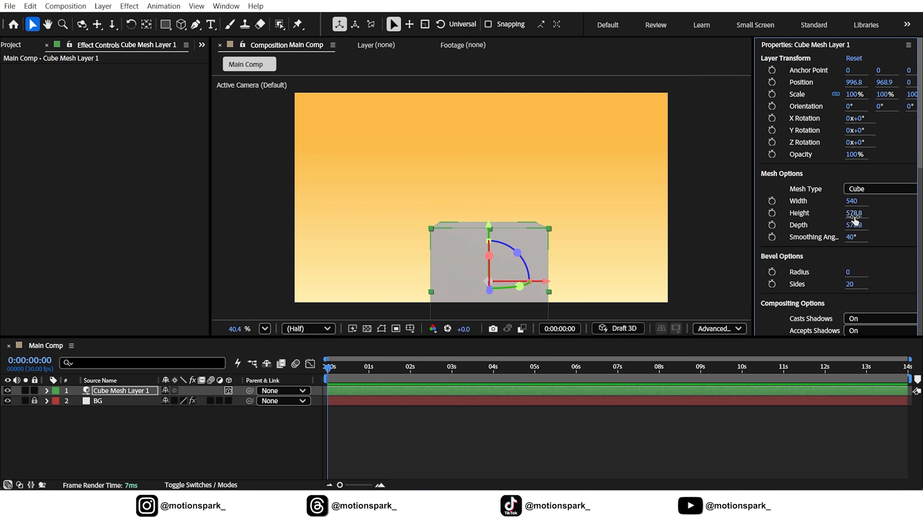
text(580)
click(852, 225)
text(5)
Step: Set the cube mesh's bevel radius to 5
scroll(468, 228, up, 3)
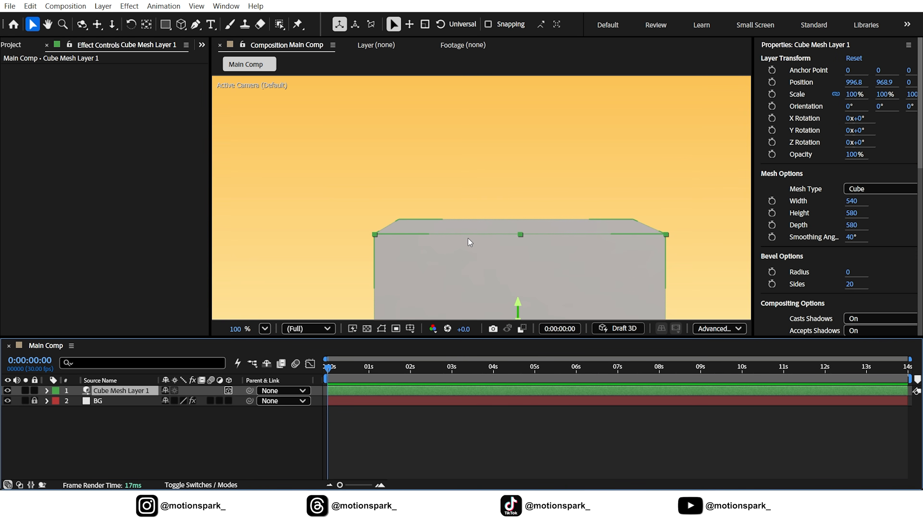
click(785, 256)
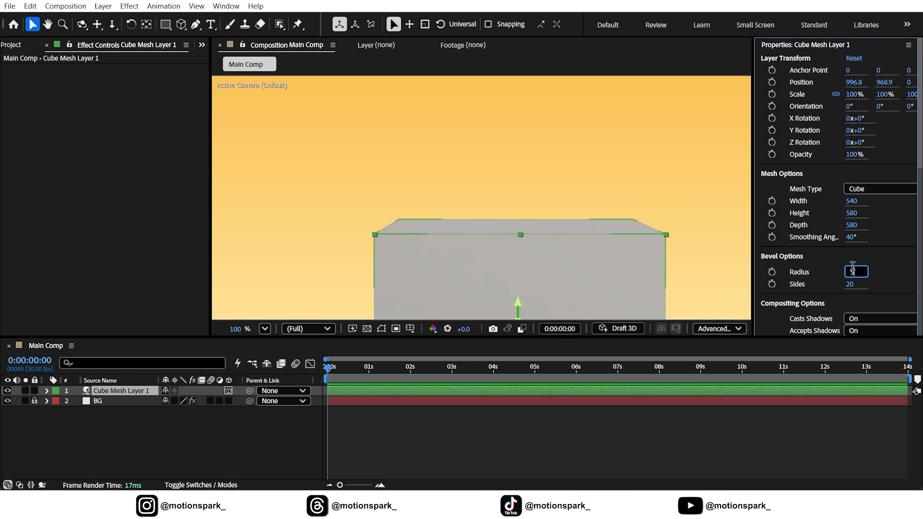
key(Return)
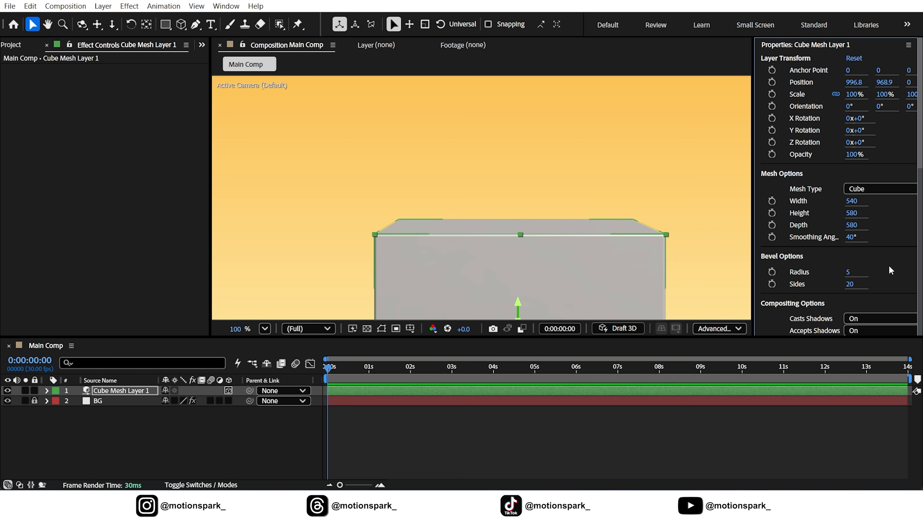
Step: Rotate the cube about its vertical axis to a Y orientation of about 313°, so one corner faces the camera
click(264, 329)
click(296, 104)
drag(522, 299, 489, 293)
click(221, 438)
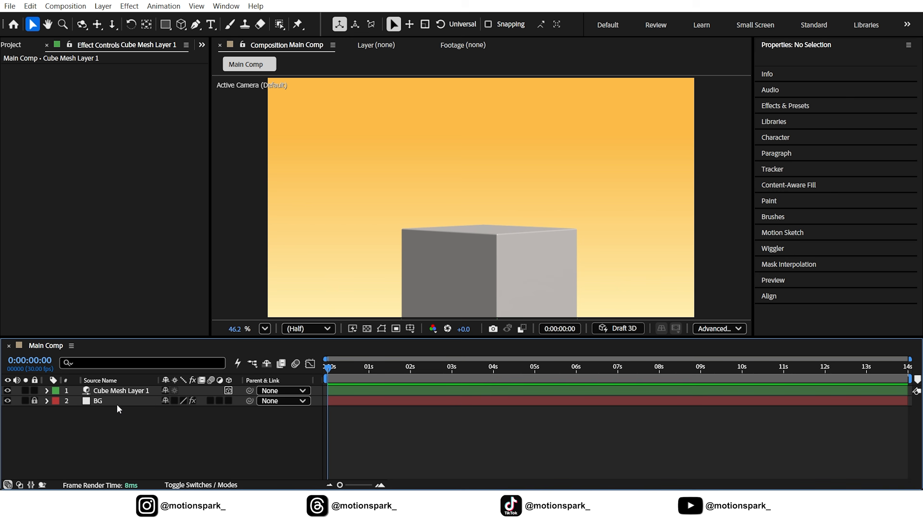
Step: Duplicate the cube mesh layer and set the copy's height to 65
click(115, 391)
key(ctrl+d)
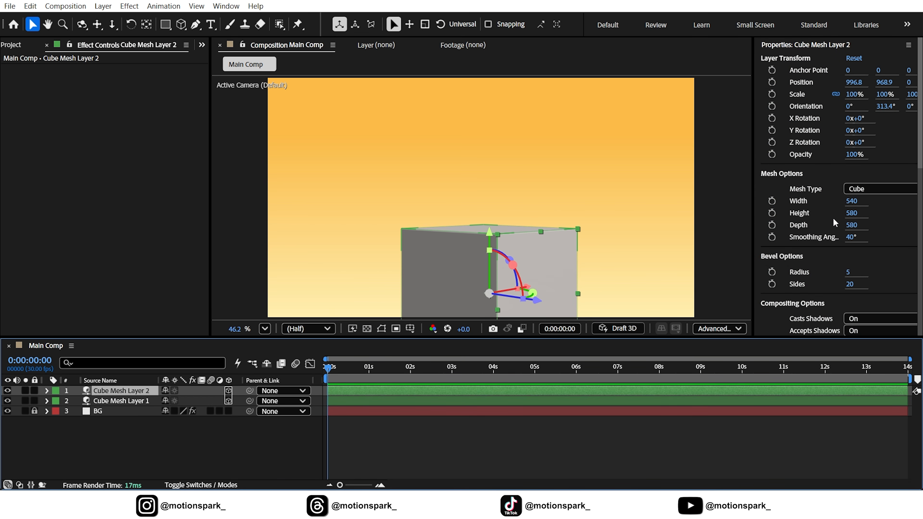
click(853, 213)
text(65)
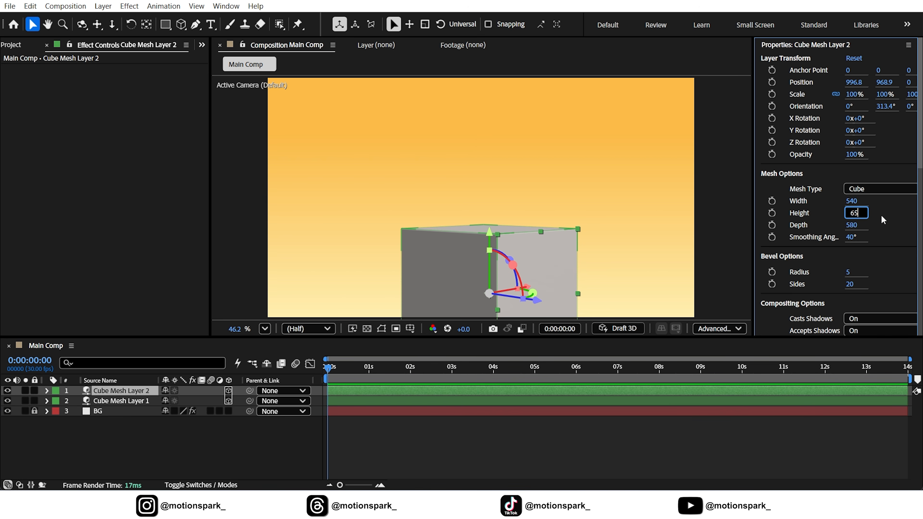
key(Return)
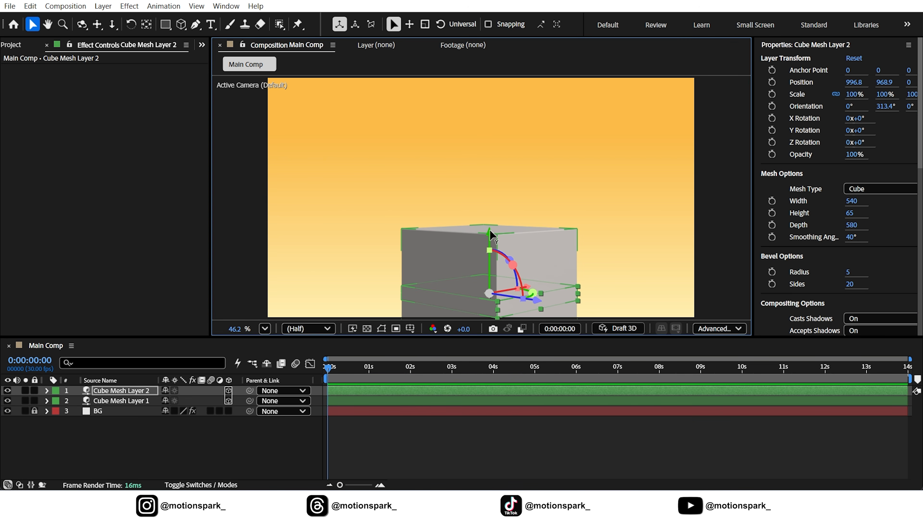
Step: Raise the thin cube copy to Y position about 637, so it sits as a slab above the tall cube
drag(490, 231, 490, 159)
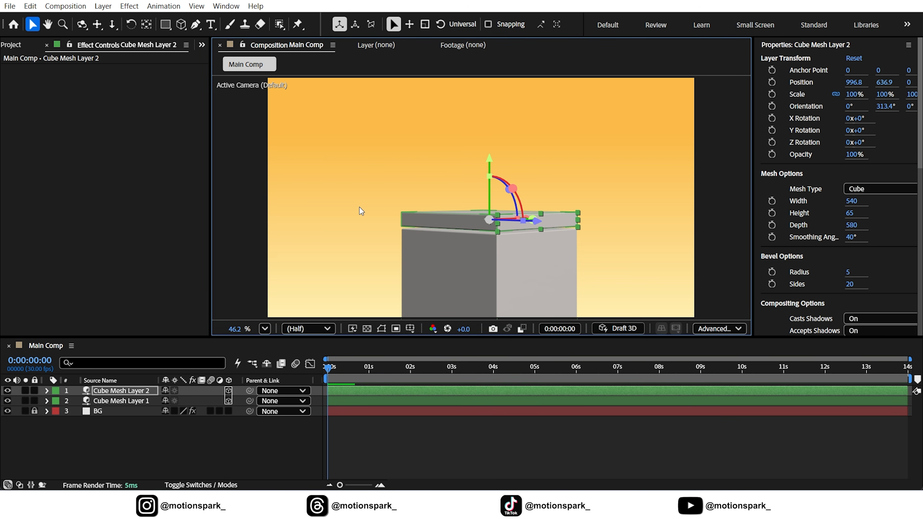
click(265, 329)
click(286, 91)
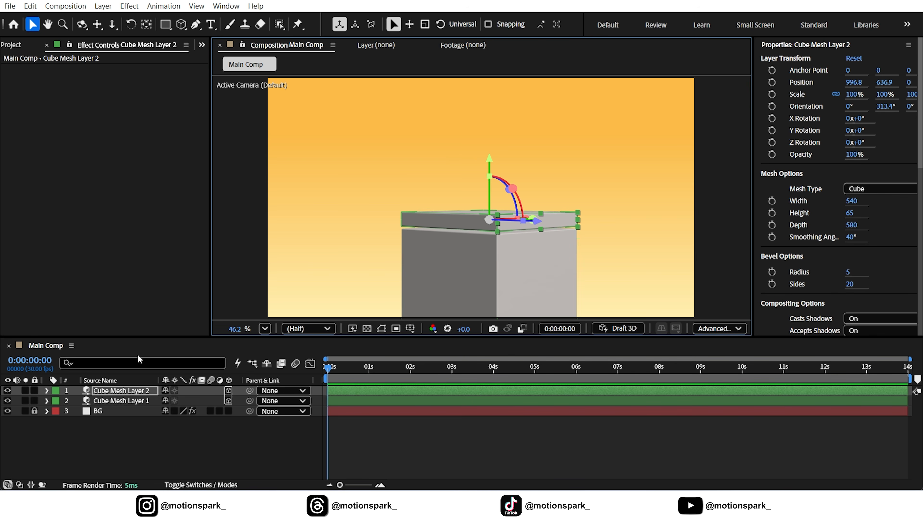
Step: Lower both cube mesh layers together slightly in the frame, then deselect them
click(106, 403)
shift+click(117, 389)
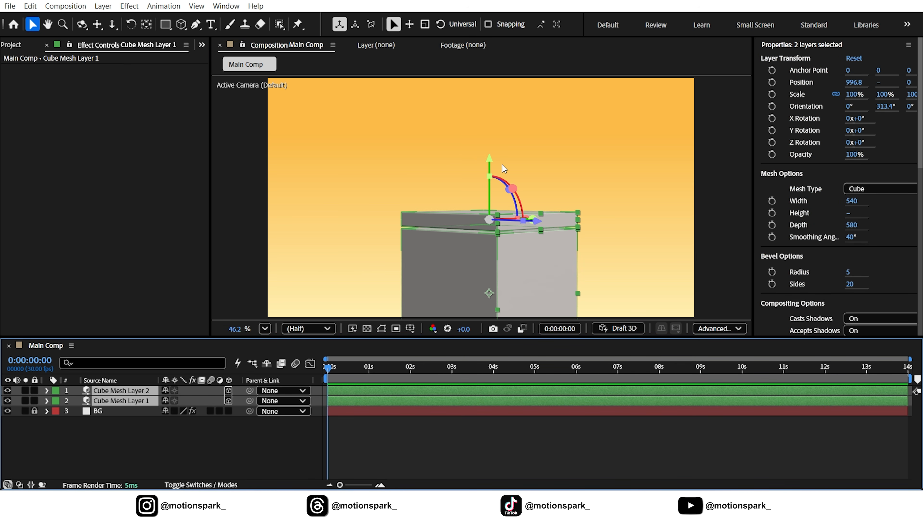
drag(487, 158, 488, 165)
click(219, 420)
Step: Add the davids_shoe_design.glb model from the Assets folder above the cube layers, accepting the default model settings
click(10, 48)
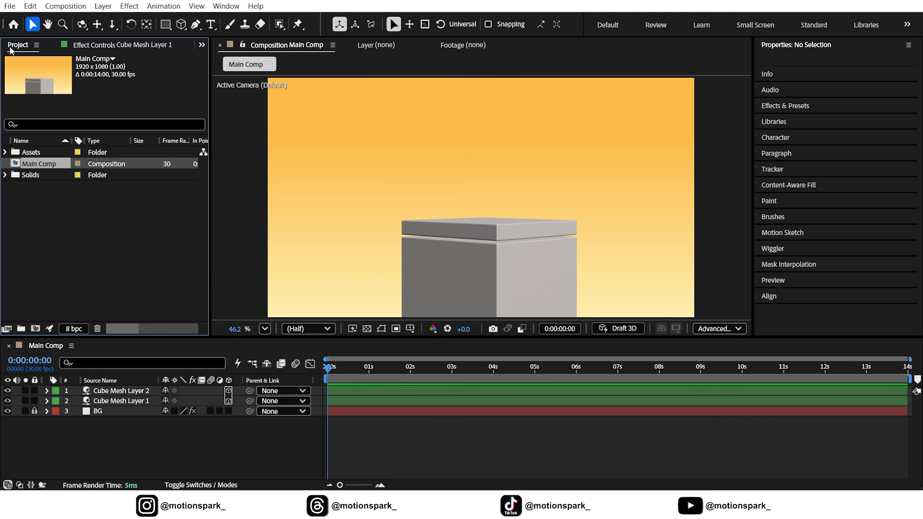
click(5, 152)
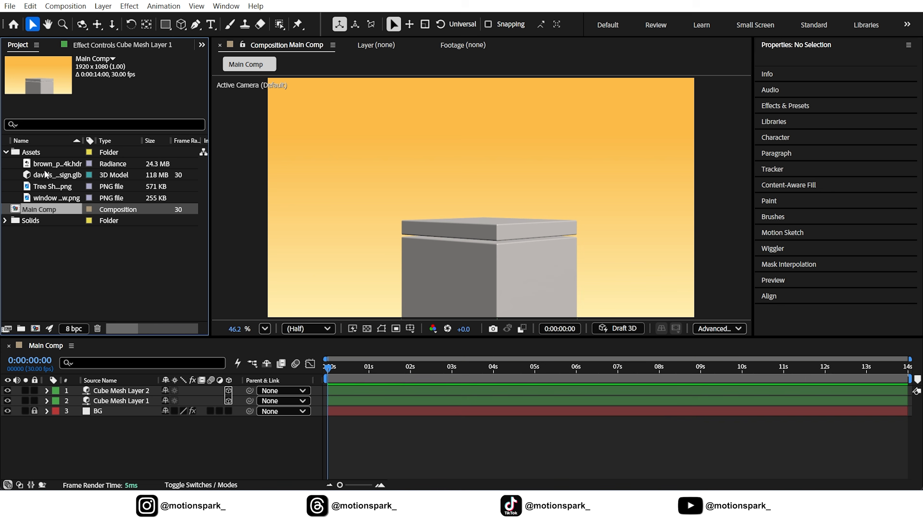
drag(45, 174, 125, 392)
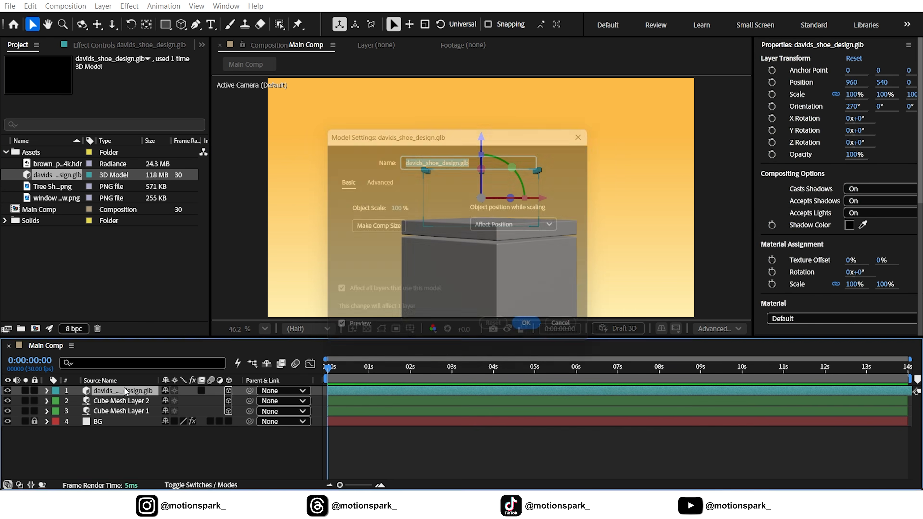
click(535, 335)
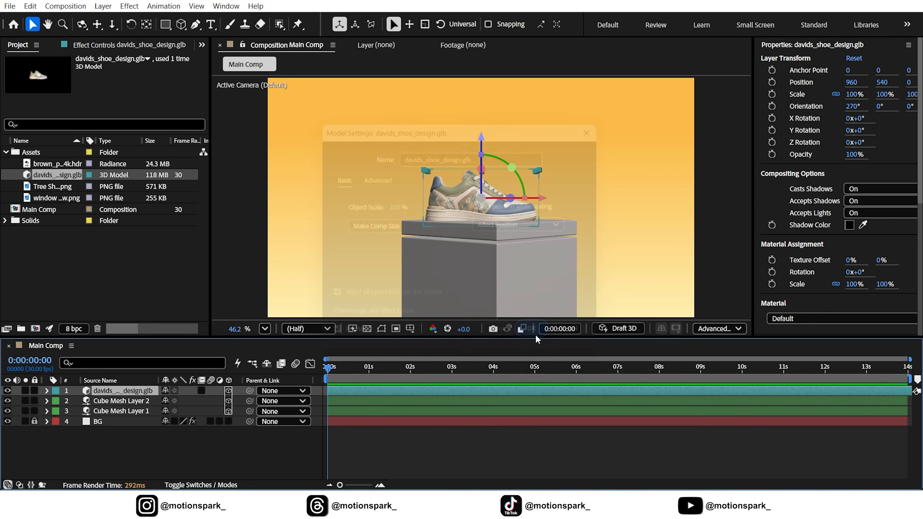
scroll(509, 228, up, 2)
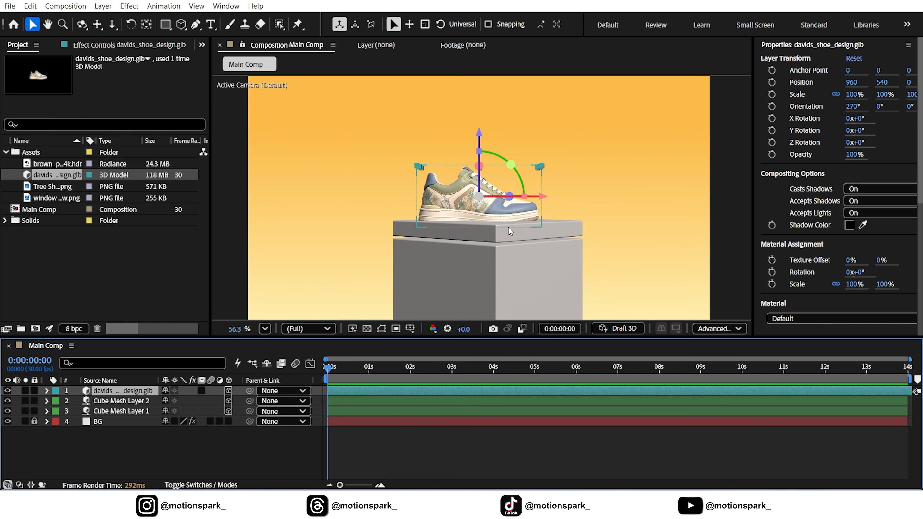
scroll(508, 227, up, 2)
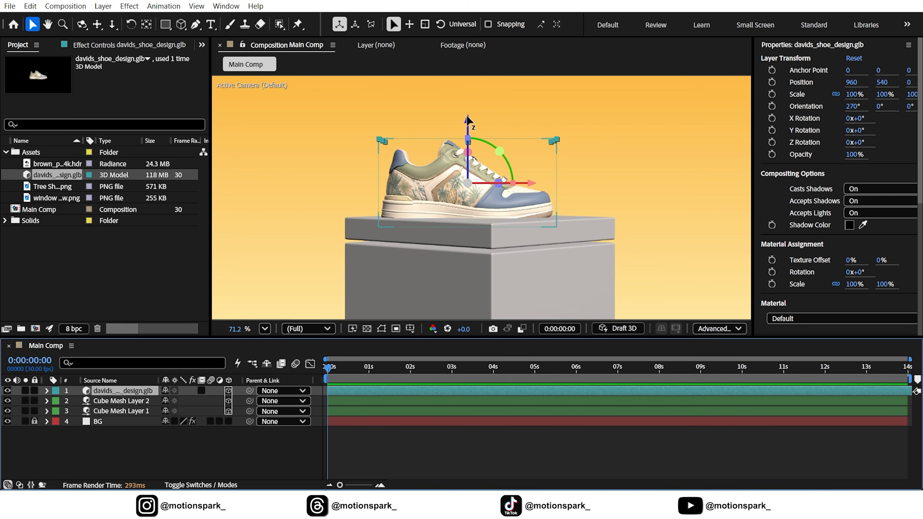
Step: Move the shoe model onto the middle of the slab at X 998 and Y about 518, then deselect it
drag(468, 120, 468, 111)
drag(531, 175, 545, 170)
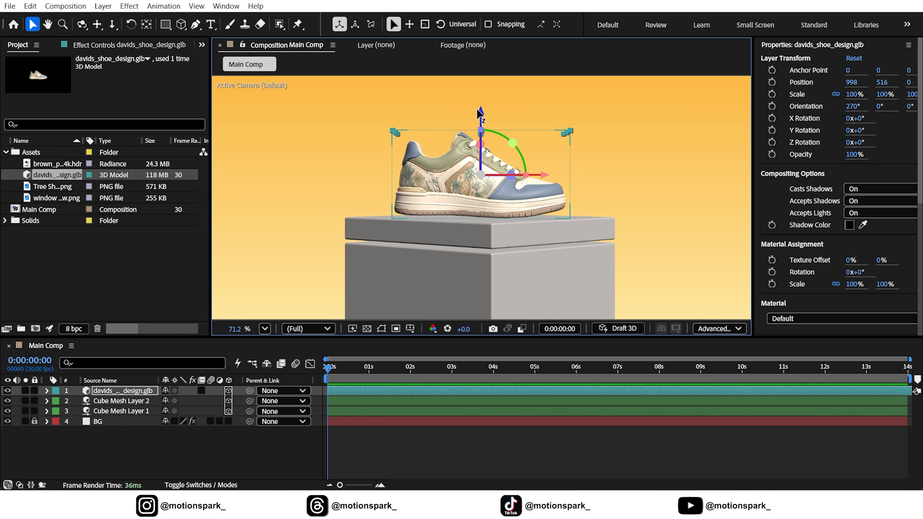
drag(479, 114, 479, 115)
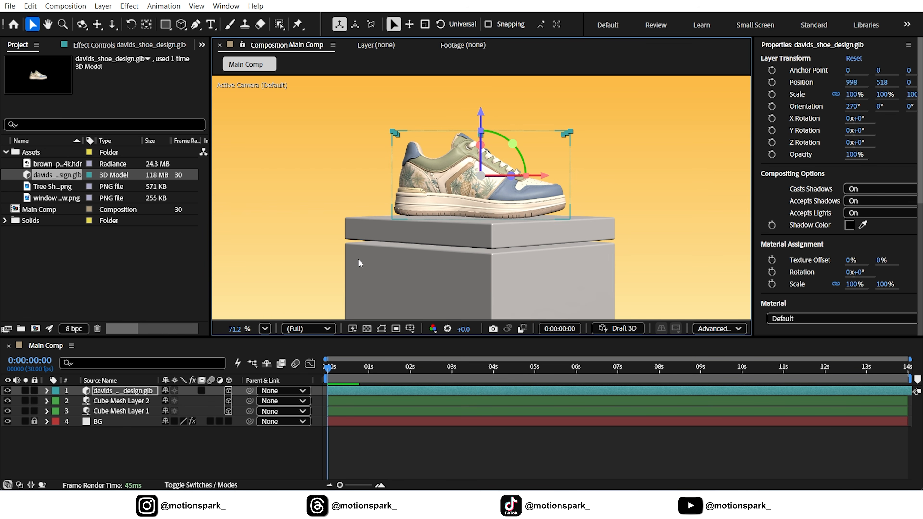
click(265, 329)
click(279, 114)
click(243, 454)
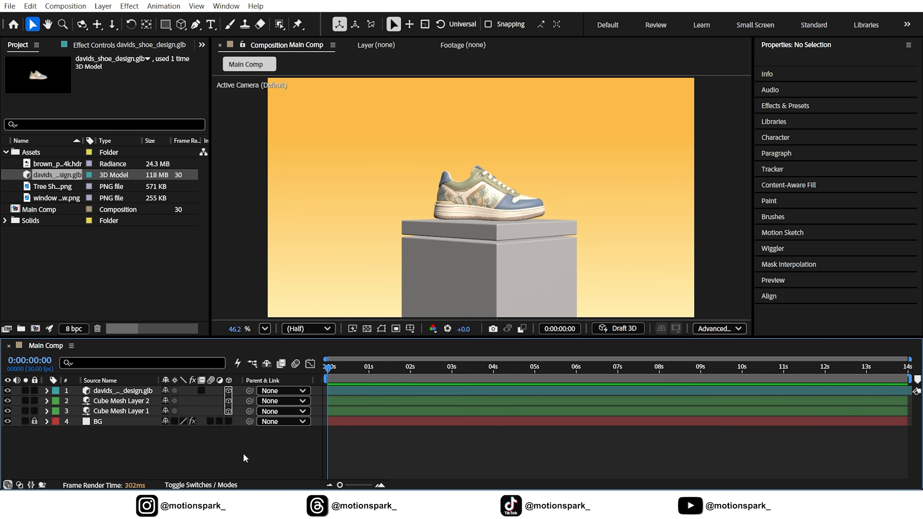
Step: Rotate the shoe model about its vertical axis to a Z orientation of about 128.8°, so its toe points forward at an angle
click(129, 394)
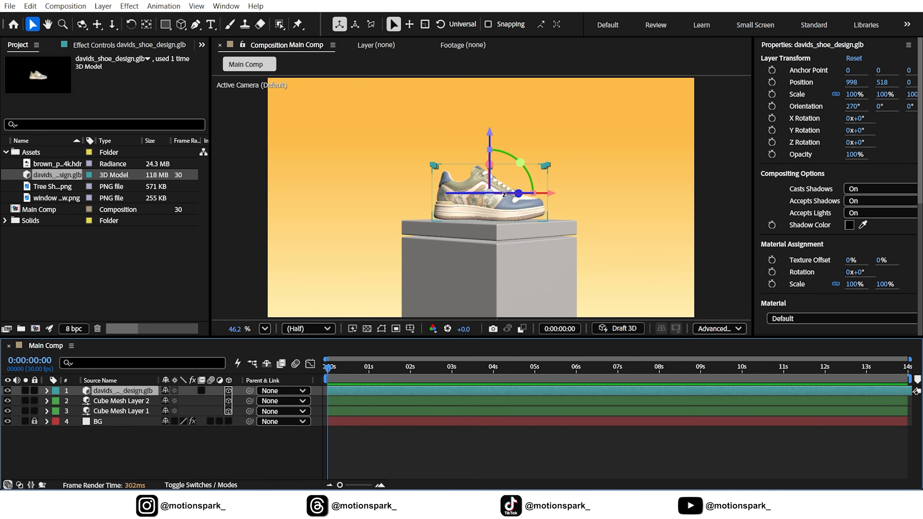
drag(498, 193, 459, 193)
drag(526, 193, 490, 194)
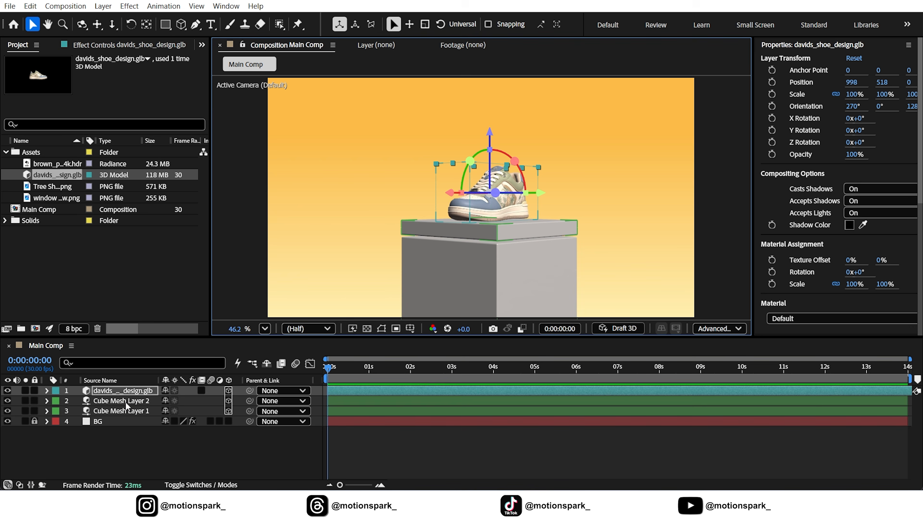
Step: Set the base color of the tall cube, Cube Mesh Layer 1, by sampling the blue toe of the shoe
click(124, 411)
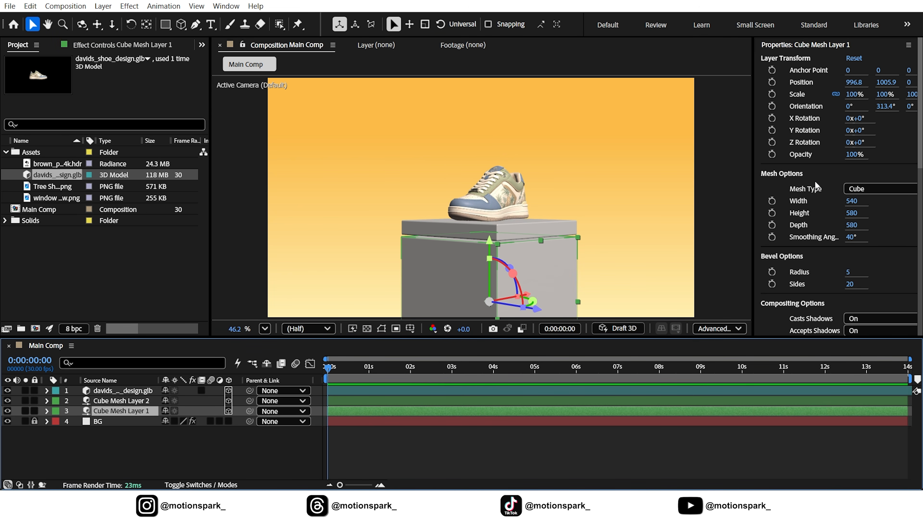
scroll(818, 181, down, 5)
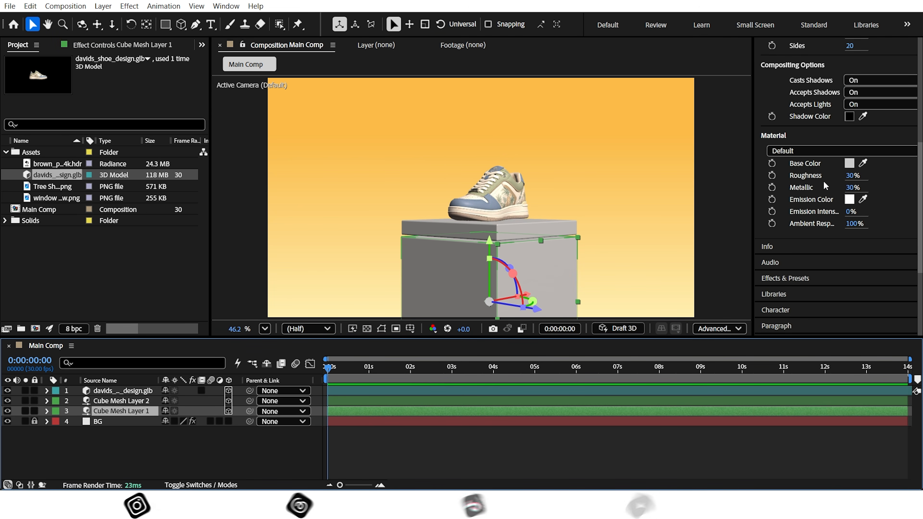
scroll(489, 197, up, 4)
click(864, 163)
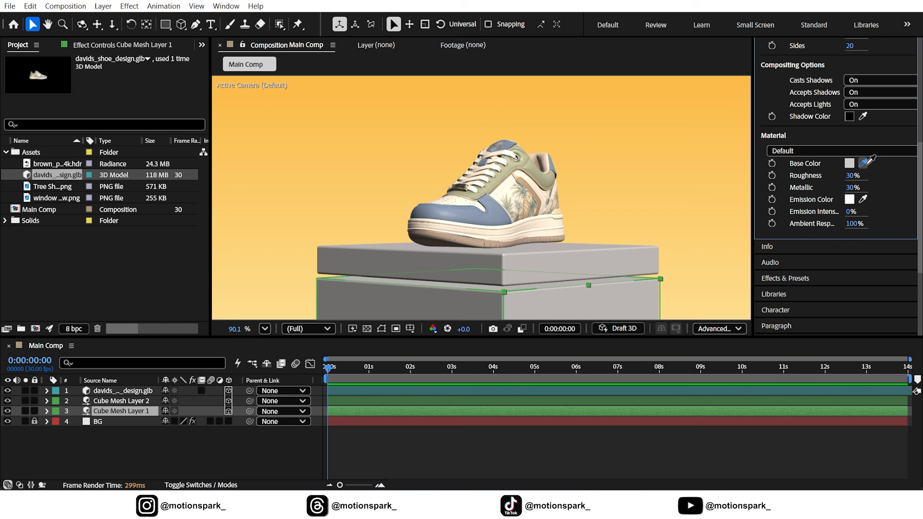
click(441, 202)
Step: Set the base color of the slab, Cube Mesh Layer 2, by sampling the shoe's olive-green panel, then deselect it
click(121, 401)
click(865, 163)
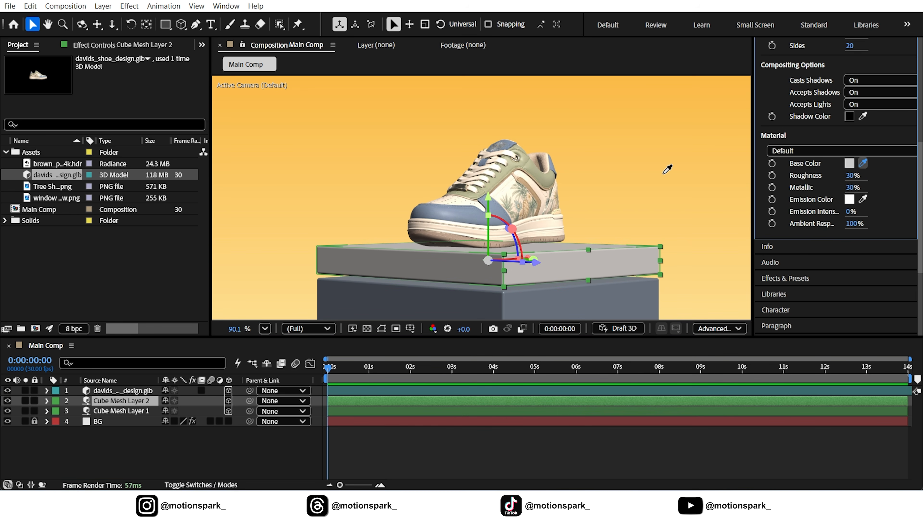
click(531, 169)
click(265, 329)
click(283, 91)
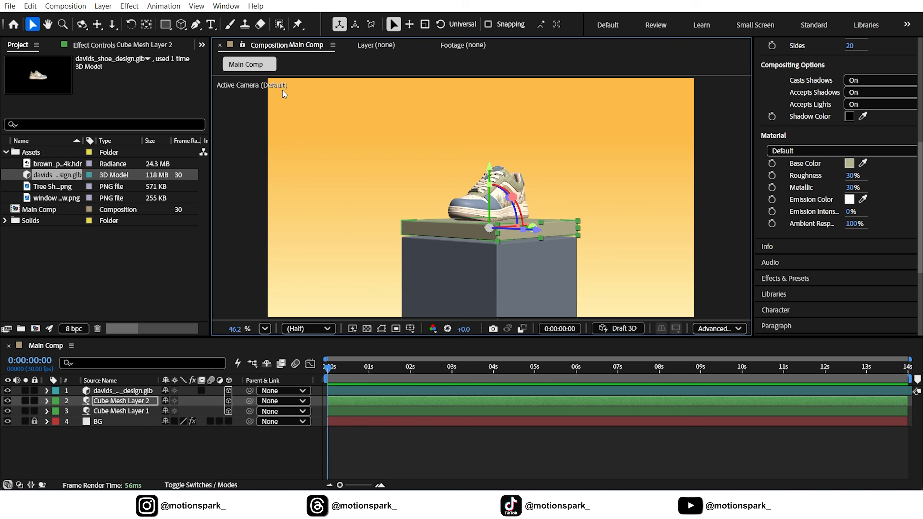
click(278, 442)
Step: Add a two-node camera named Camera 1 with the 50mm preset to the composition
right_click(179, 442)
mouse_move(233, 302)
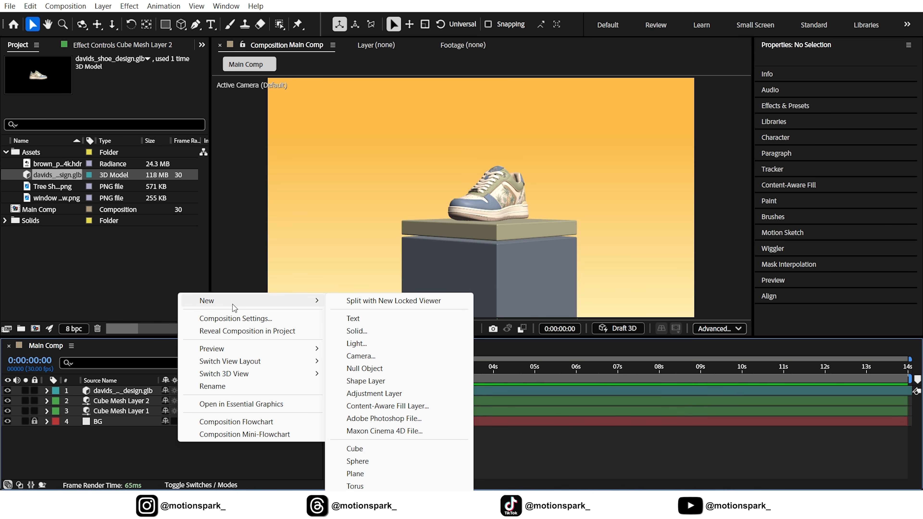
click(361, 354)
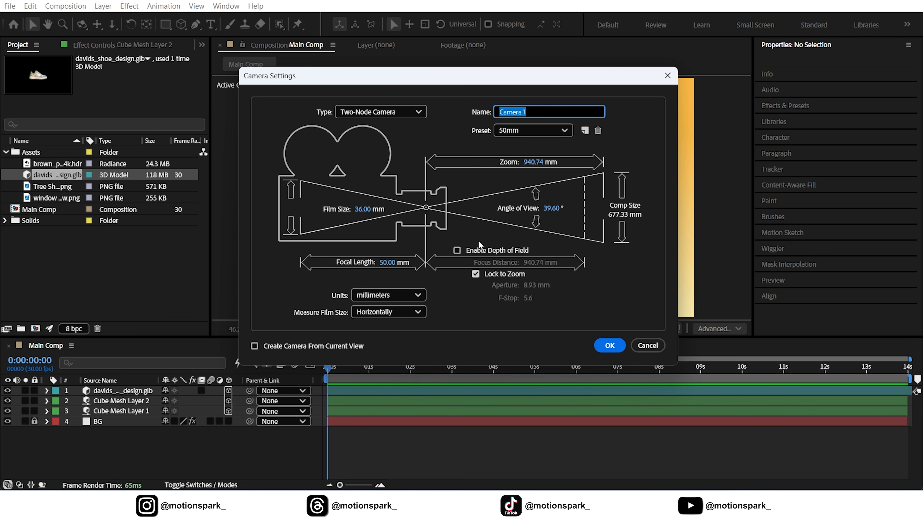
click(610, 346)
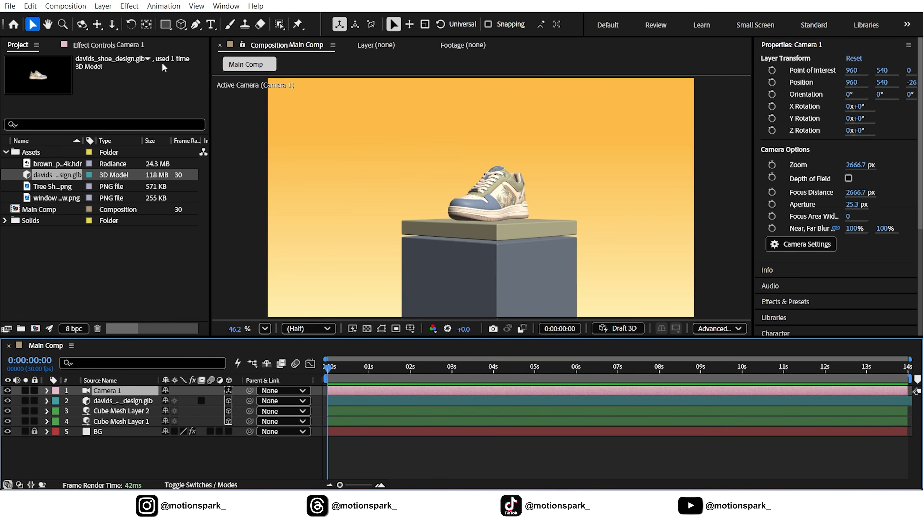
Step: Dolly Camera 1 back from the pedestal and pan it to a Y position of about 500.1
click(112, 25)
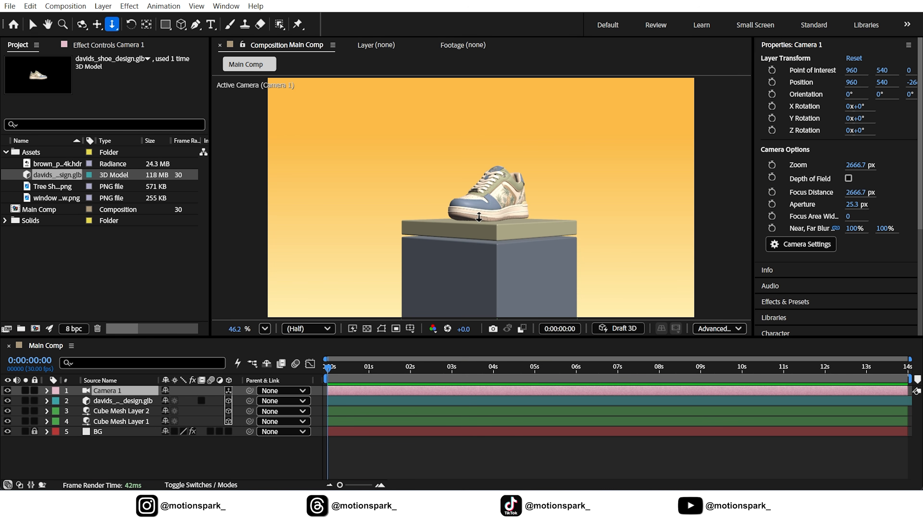
mouse_move(495, 242)
mouse_down()
mouse_move(495, 254)
mouse_move(495, 241)
mouse_up()
click(97, 25)
click(171, 456)
click(101, 395)
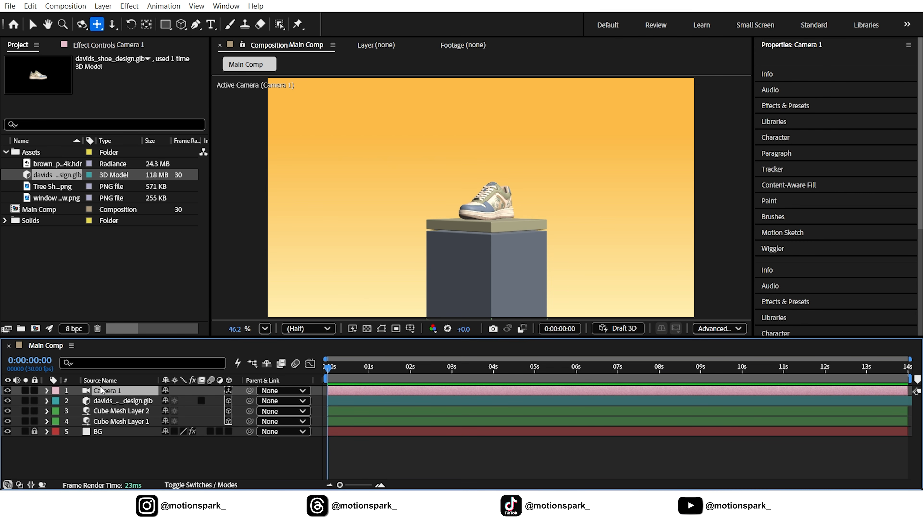
Step: Create an orbit null for Camera 1
right_click(113, 393)
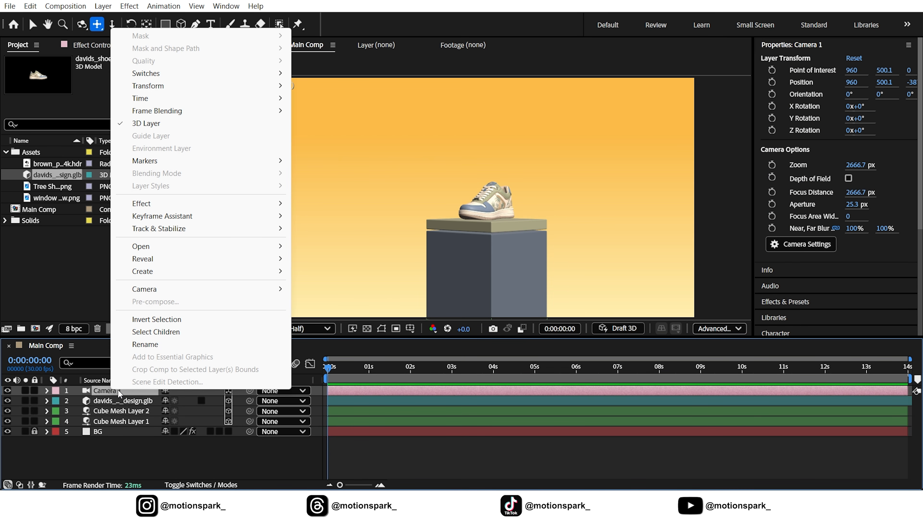
mouse_move(155, 293)
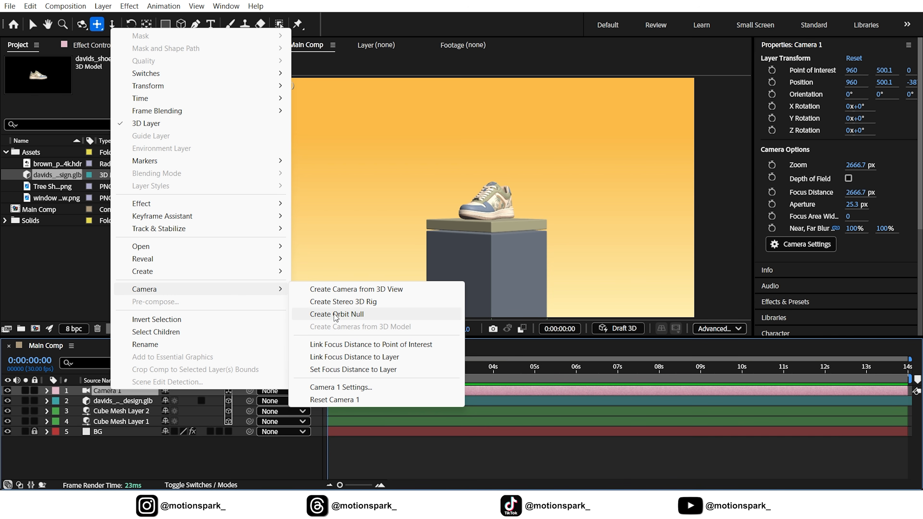
click(344, 315)
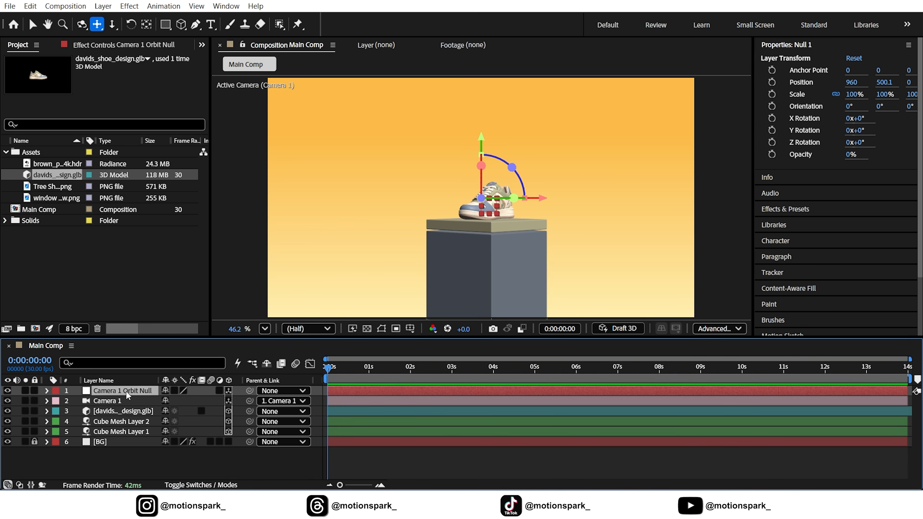
Step: Keyframe the orbit null's position at 0 seconds, and at 3 seconds set it to about 960, 484.1, 1566
key(p)
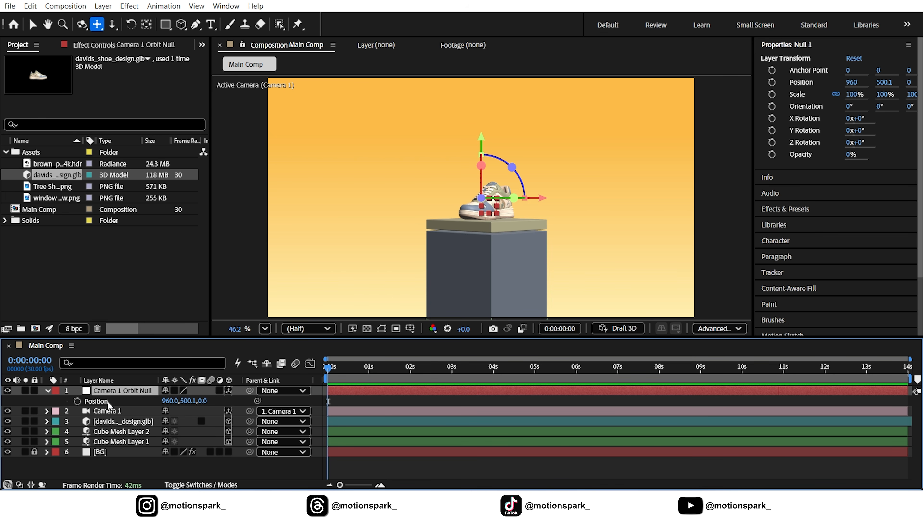
click(78, 401)
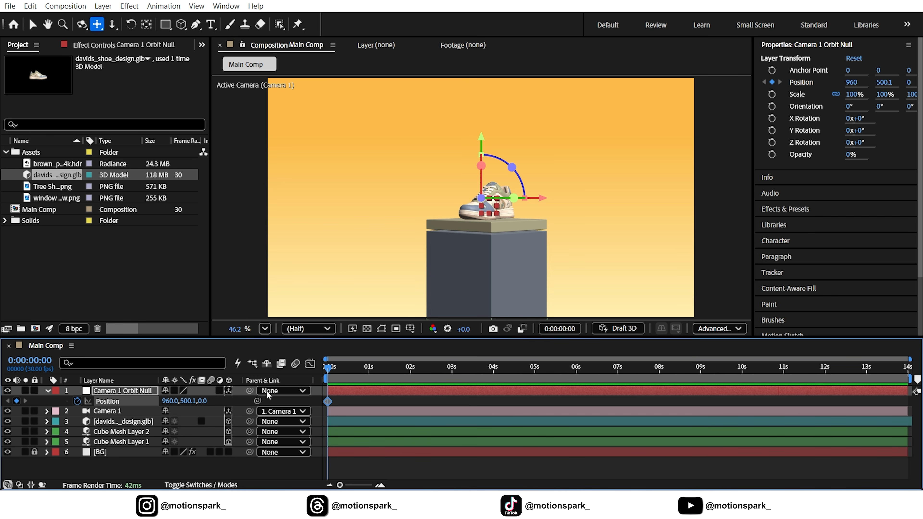
click(453, 377)
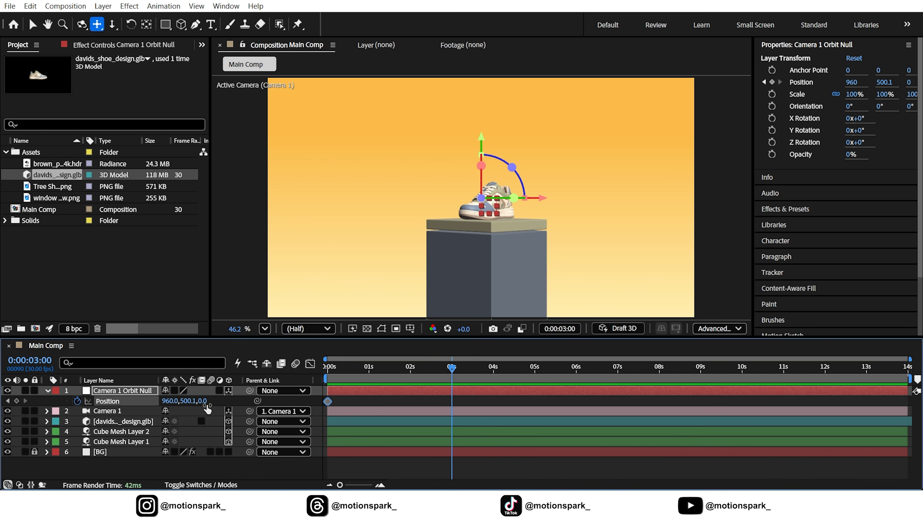
drag(204, 401, 414, 396)
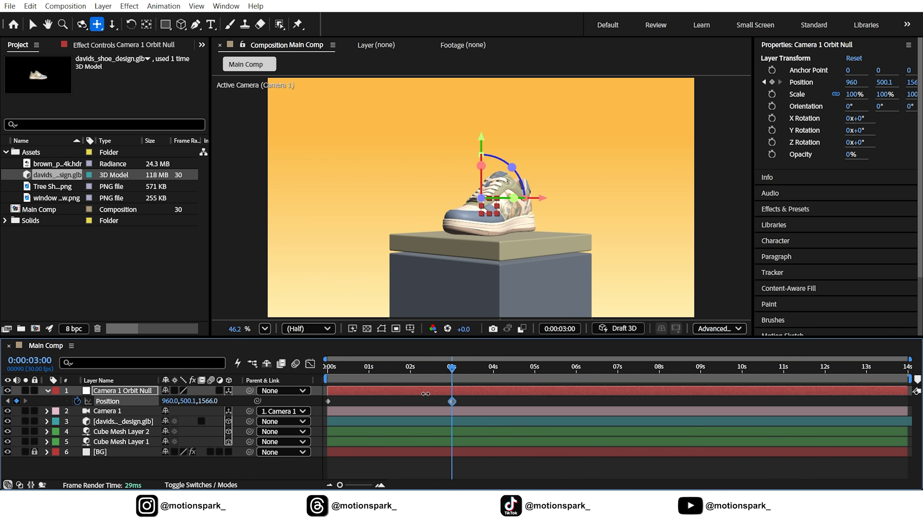
drag(185, 401, 178, 405)
Step: Apply Easy Ease to both orbit null position keyframes and reshape the speed curve to a steep peak at about 1.2 seconds
drag(467, 398, 315, 415)
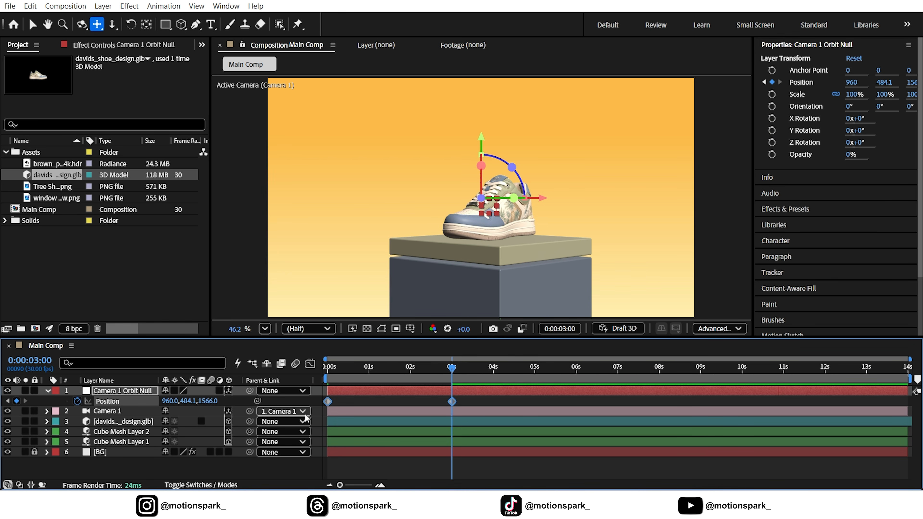
key(F9)
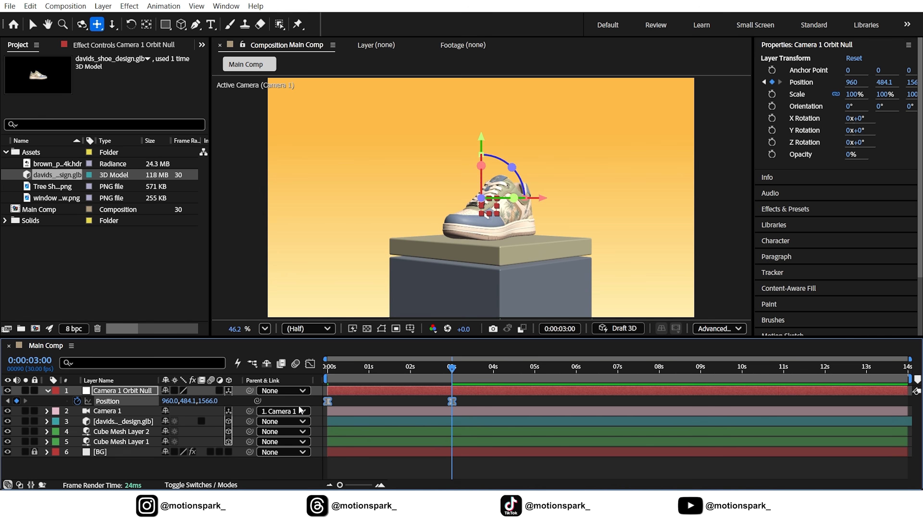
click(310, 363)
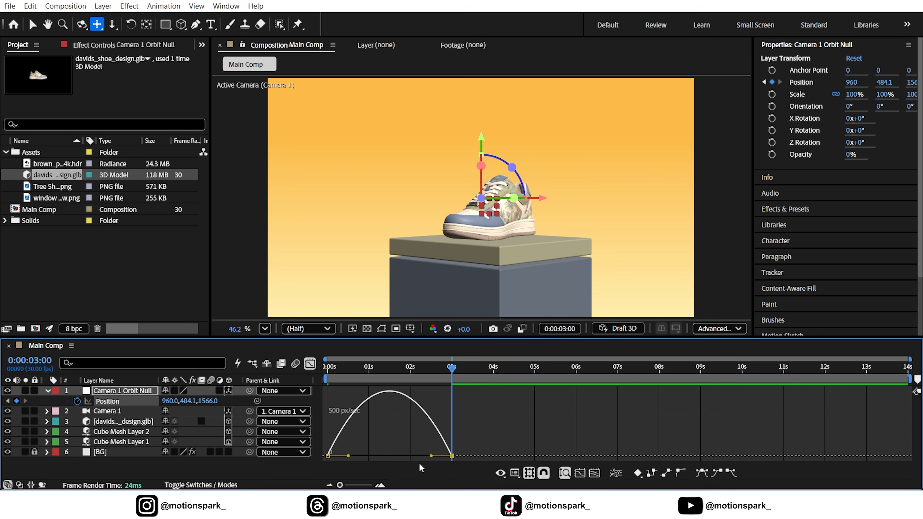
drag(431, 455, 364, 456)
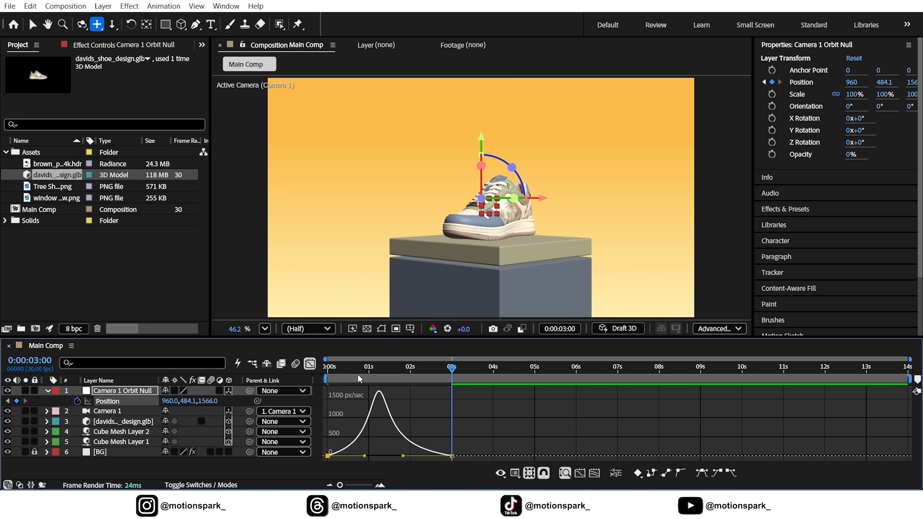
Step: Preview the camera push-in from the start with the graph editor closed
key(space)
click(310, 363)
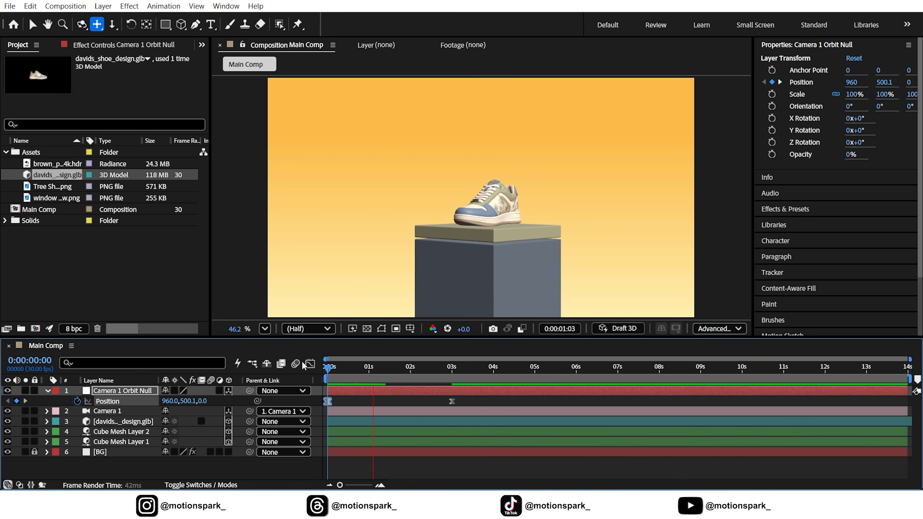
key(space)
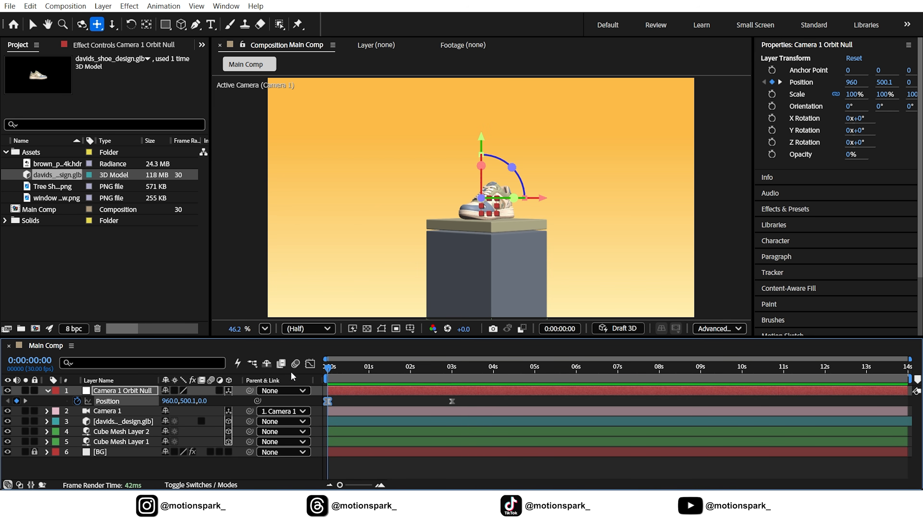
Step: Add Position and Y Rotation keyframes to the shoe model layer at 0 seconds
click(33, 25)
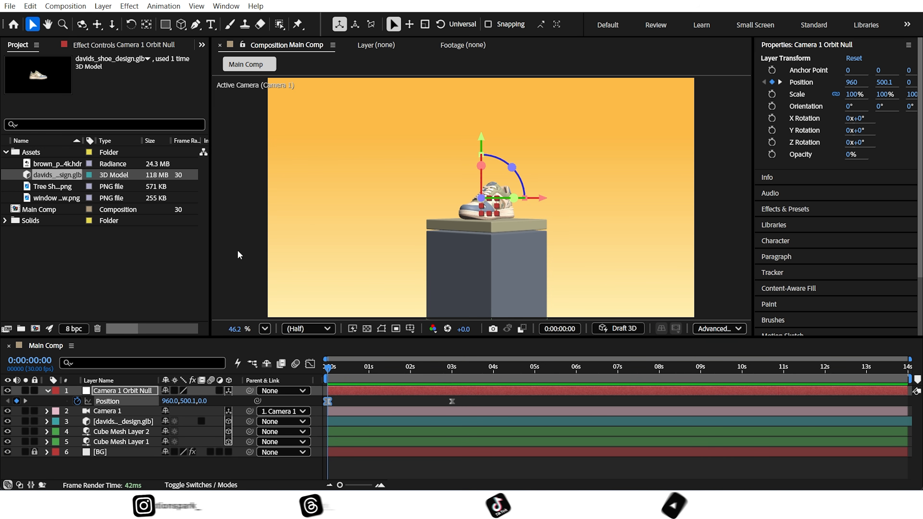
click(122, 421)
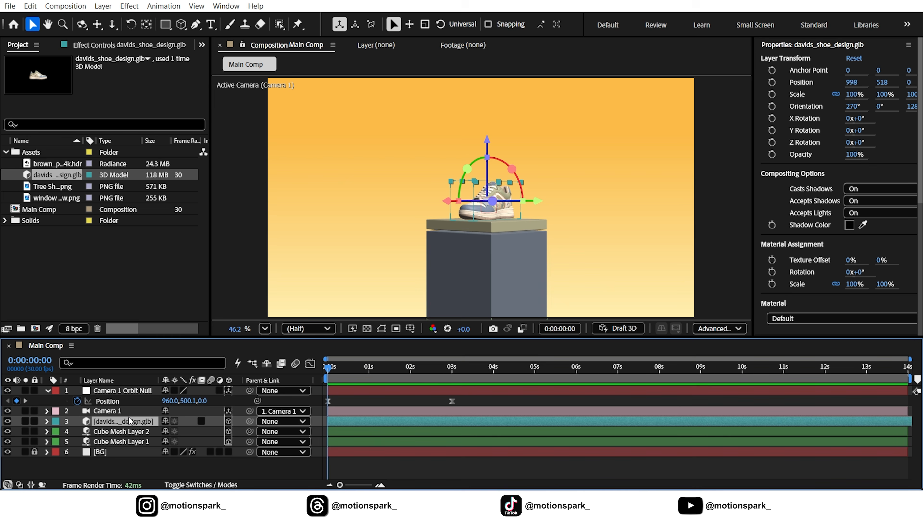
key(p)
key(shift+r)
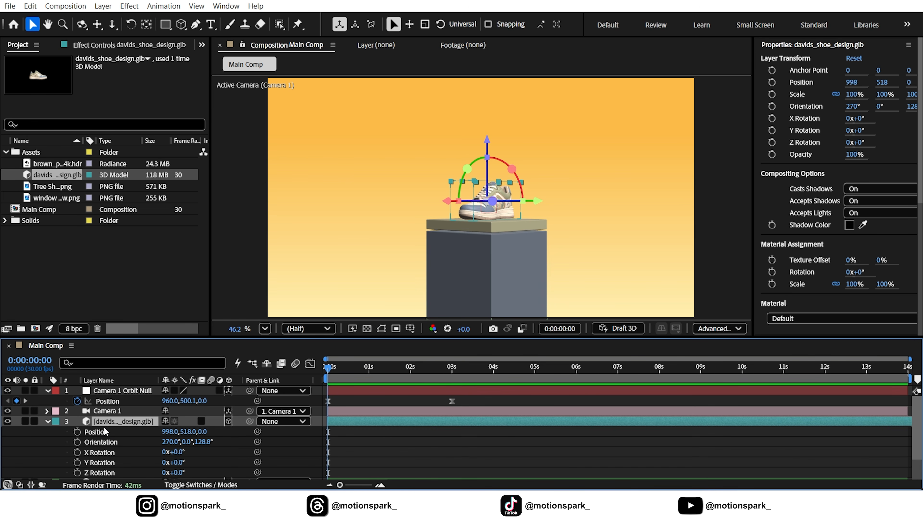
scroll(113, 429, down, 2)
click(78, 434)
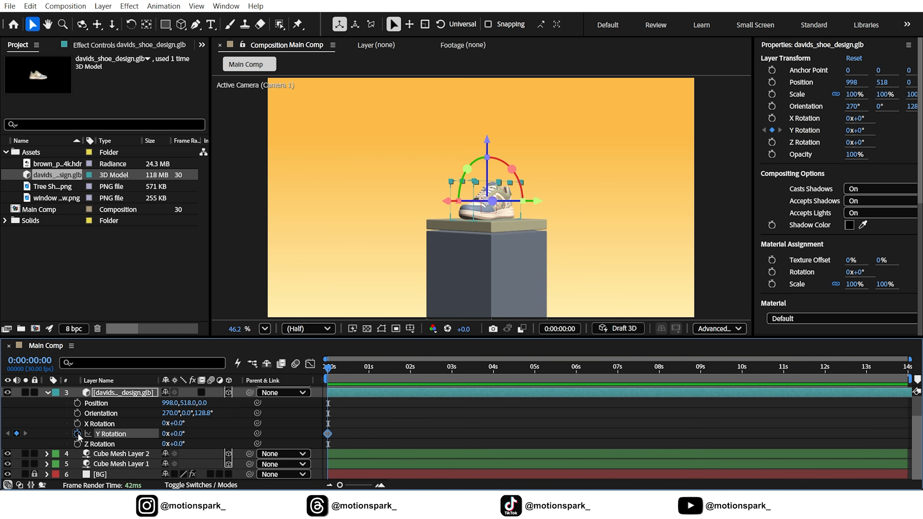
click(78, 403)
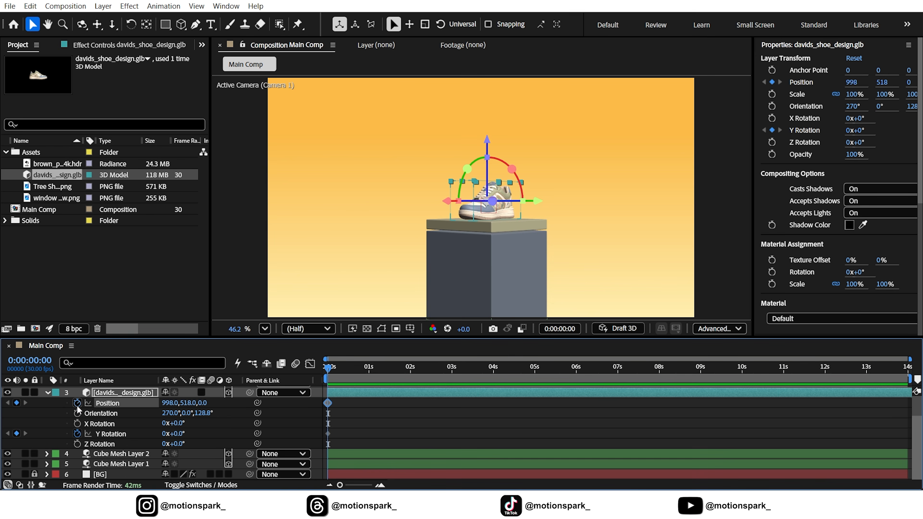
Step: At 3 seconds, raise the shoe model above the pedestal to a Y position of about 311.6
click(451, 373)
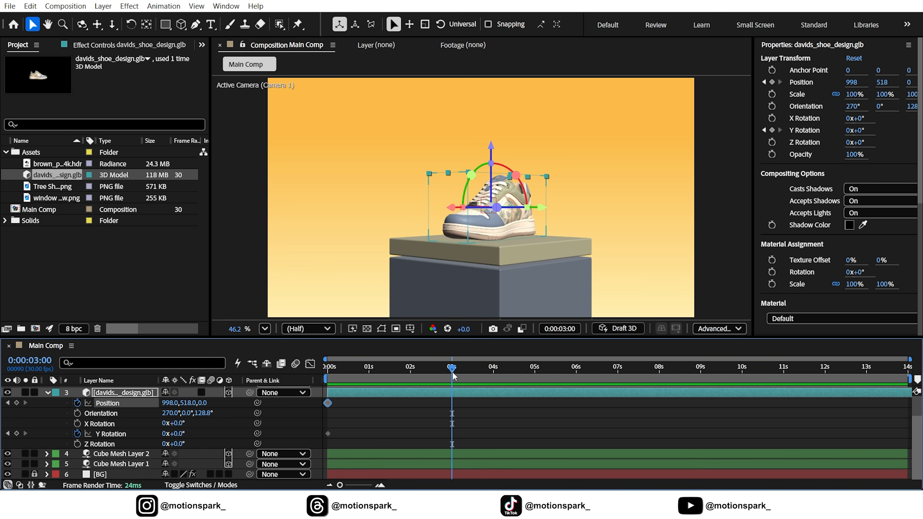
drag(485, 168, 484, 111)
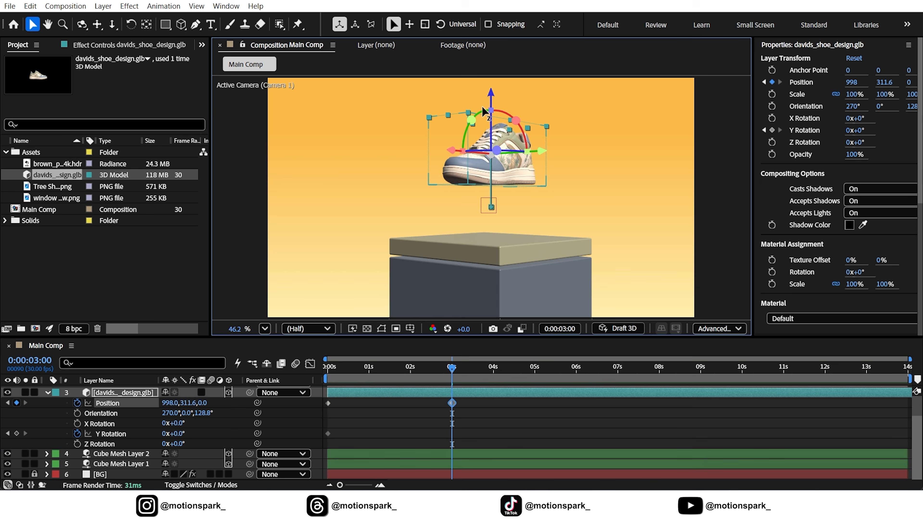
Step: Set the shoe model's Y Rotation to -35° at 3 seconds and scrub through the rise to check it
click(176, 434)
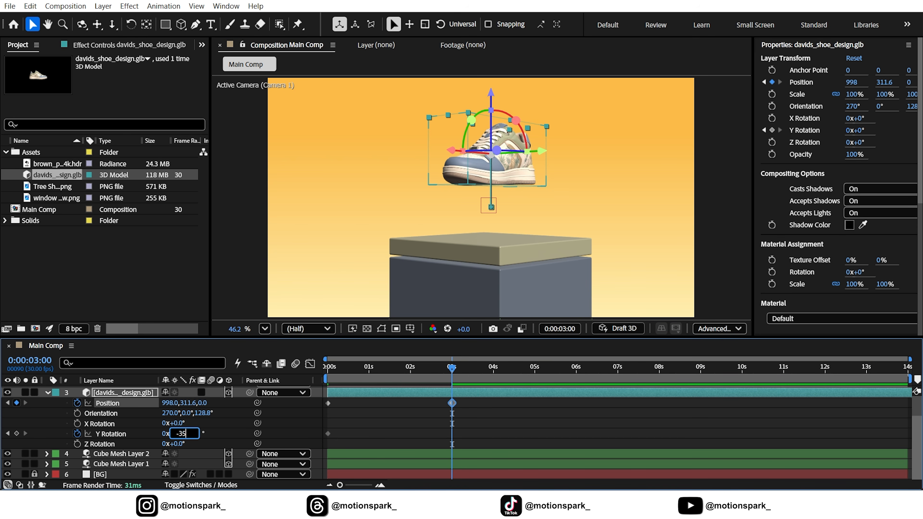
key(Return)
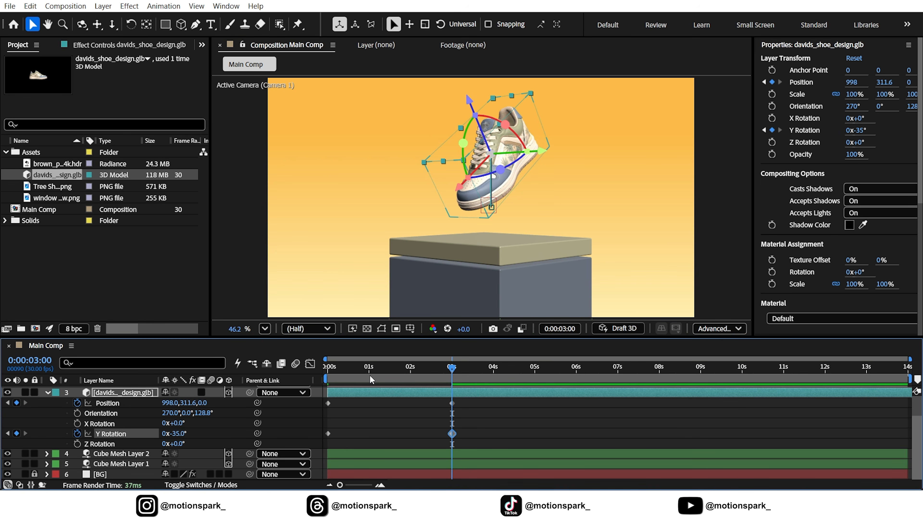
drag(329, 371, 449, 384)
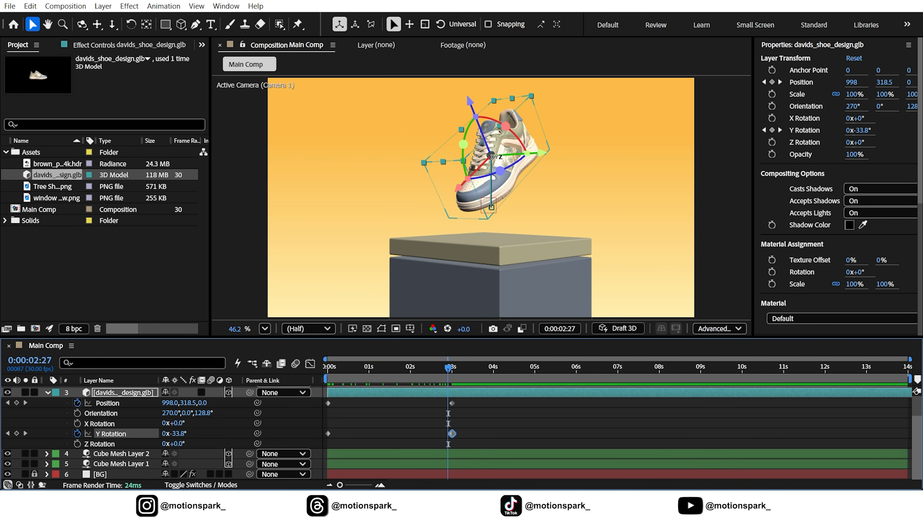
Step: Create a null object above the shoe model layer and make it a 3D layer
click(103, 6)
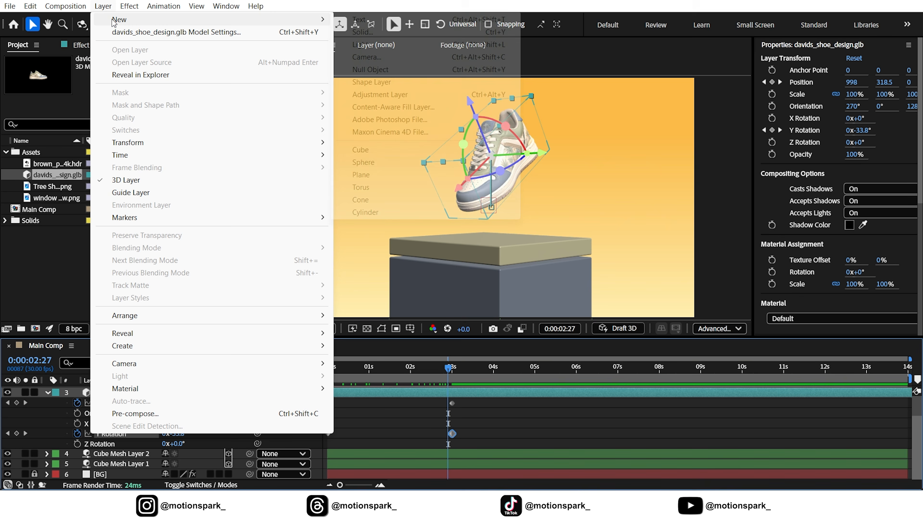
mouse_move(118, 20)
click(368, 69)
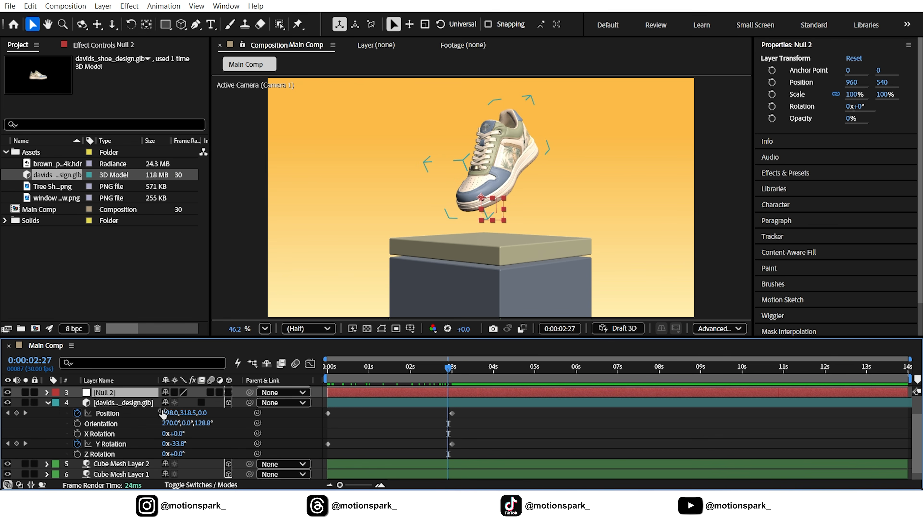
click(229, 392)
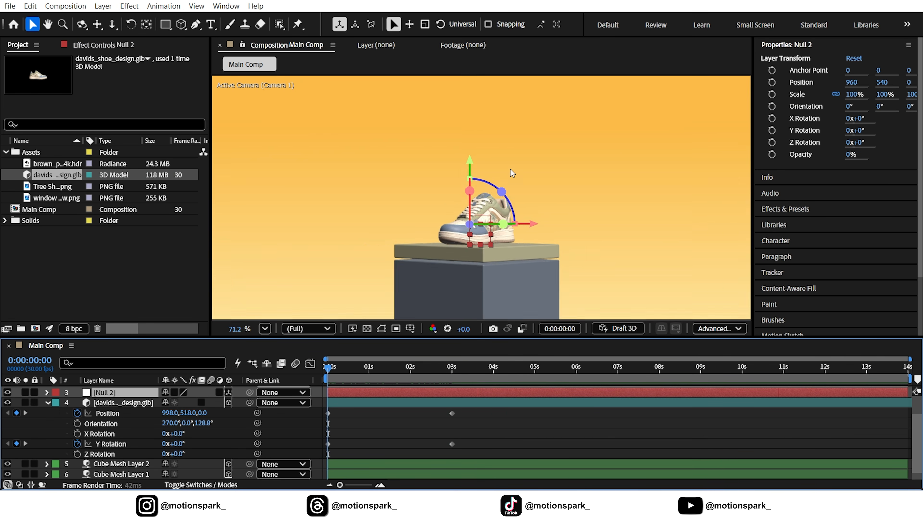
Step: At 0 seconds, move the new null onto the shoe at about X 1034.2, Y 458.5 and parent the shoe model to it
scroll(511, 170, up, 3)
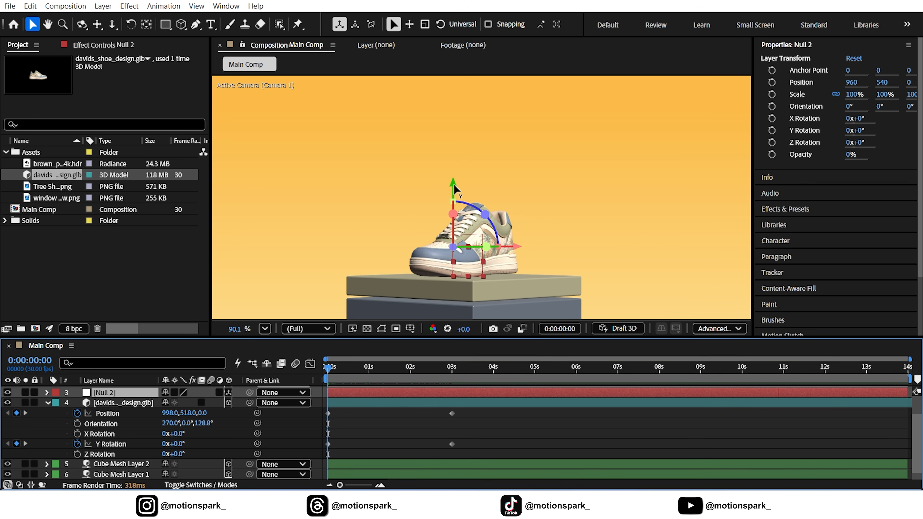
drag(454, 184, 454, 159)
drag(518, 221, 542, 220)
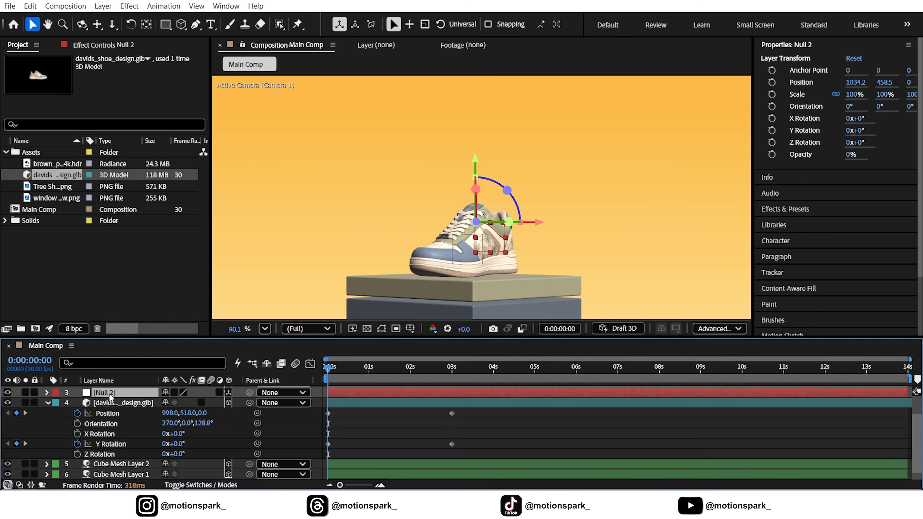
click(116, 403)
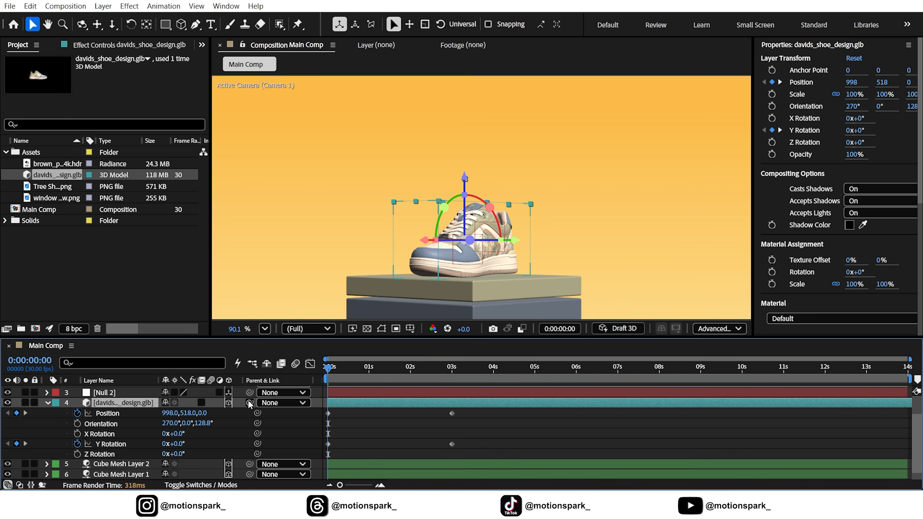
drag(180, 404, 109, 393)
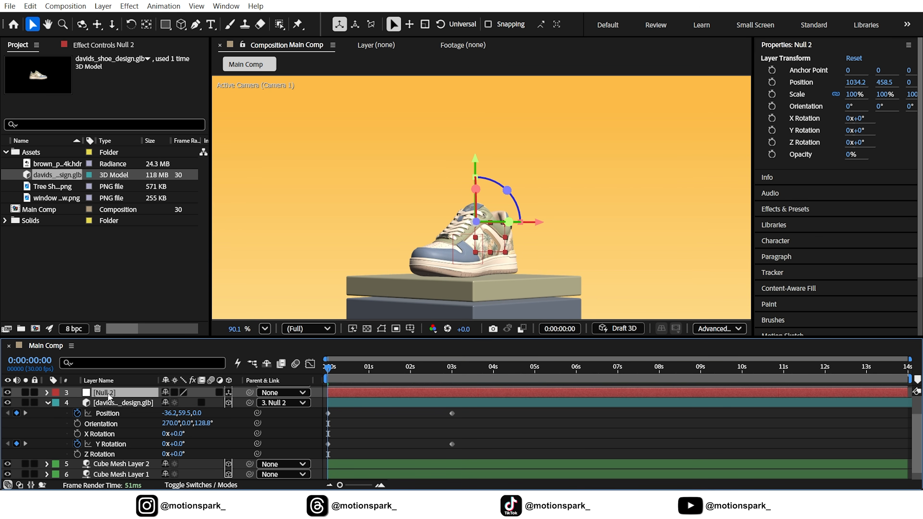
Step: Keyframe the shoe null's Y Rotation at 0 seconds and set it to 336° at 3 seconds, with the whole frame in view
key(r)
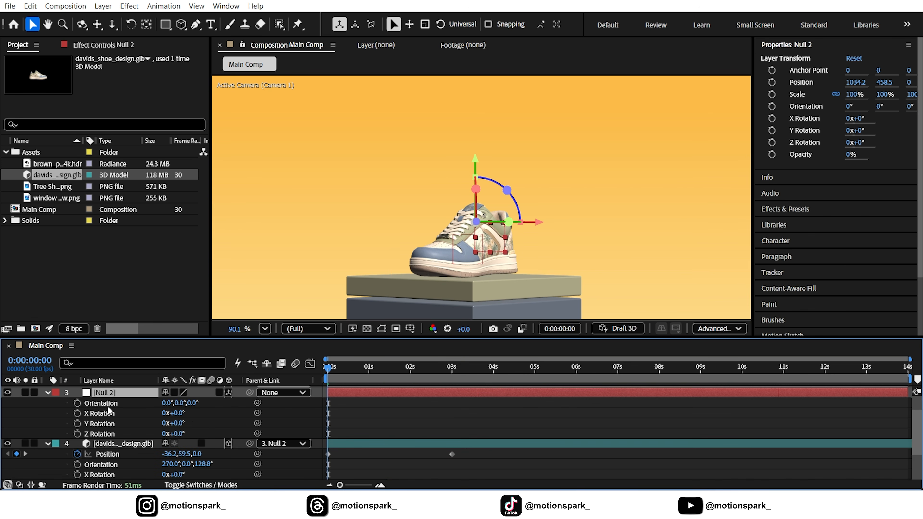
click(79, 424)
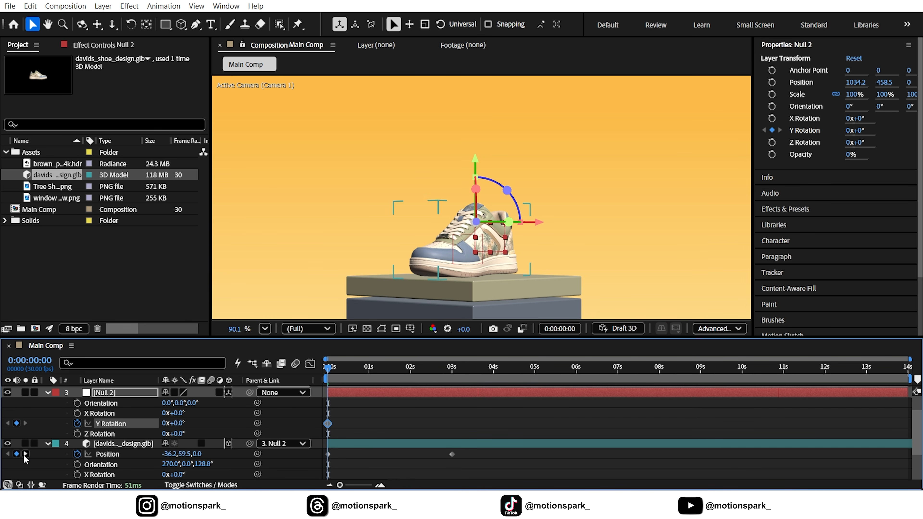
click(25, 454)
drag(180, 424, 379, 394)
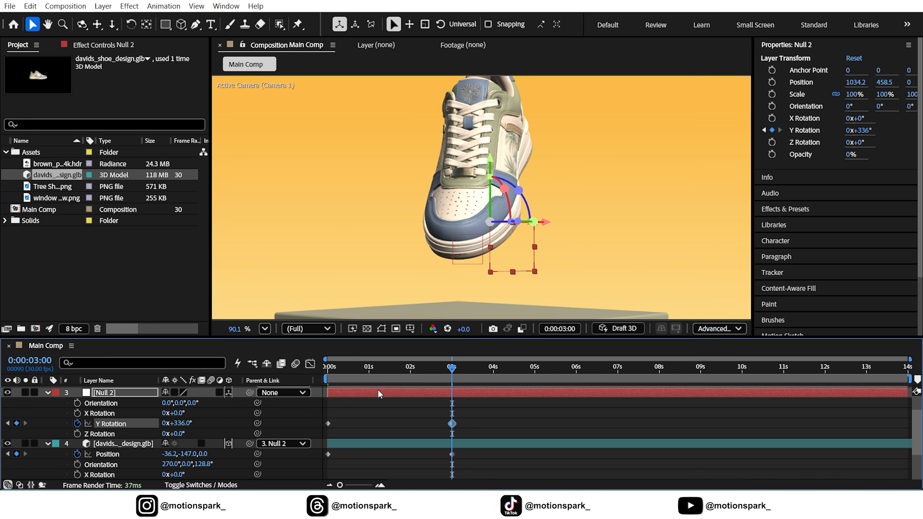
click(265, 328)
click(276, 90)
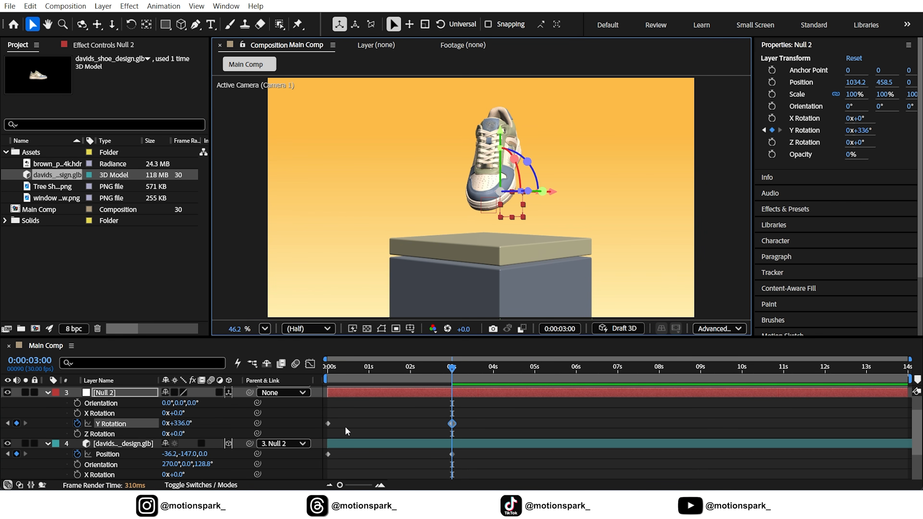
Step: Apply Easy Ease to the null's and shoe's keyframes and reshape their speed curves to a steep peak at about 1.3 seconds
scroll(370, 409, down, 1)
drag(472, 397, 312, 468)
key(F9)
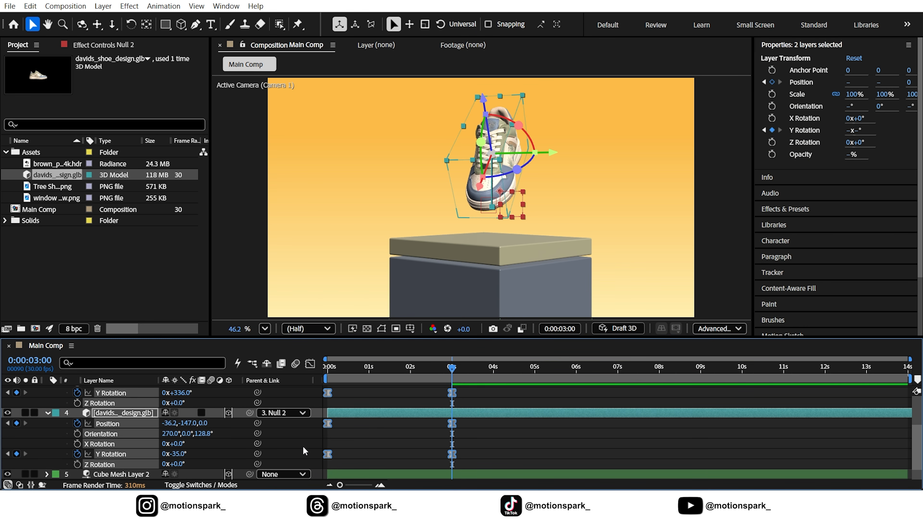
click(309, 364)
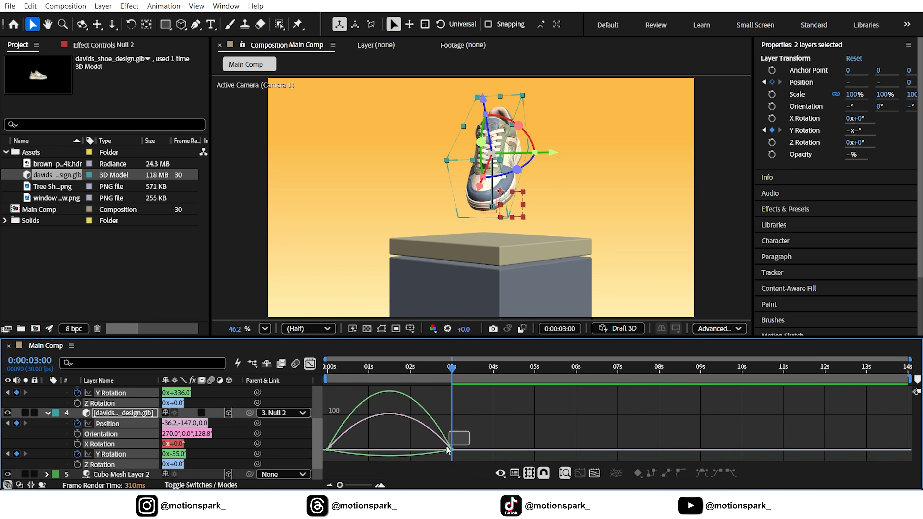
drag(430, 450, 368, 450)
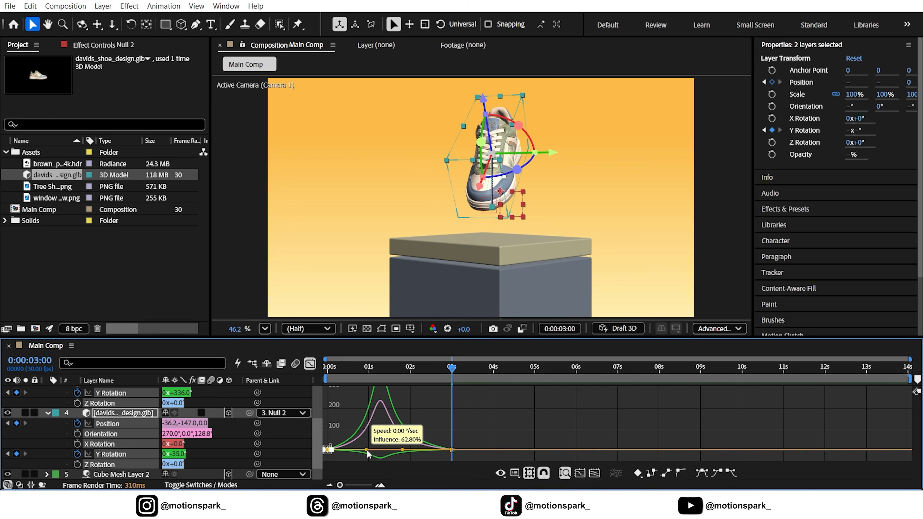
Step: Preview the shoe's spinning rise from the start with the graph editor closed, and scrub past 3 seconds to inspect its end pose
key(Home)
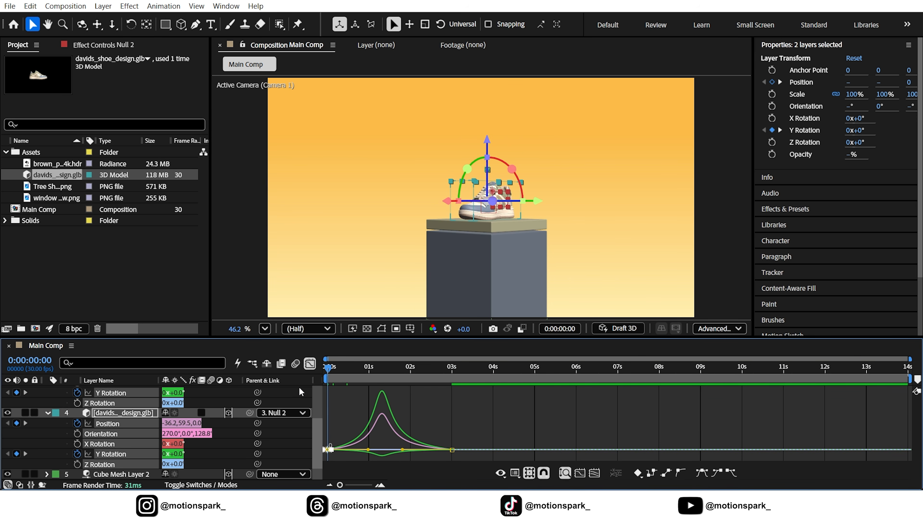
click(310, 364)
key(space)
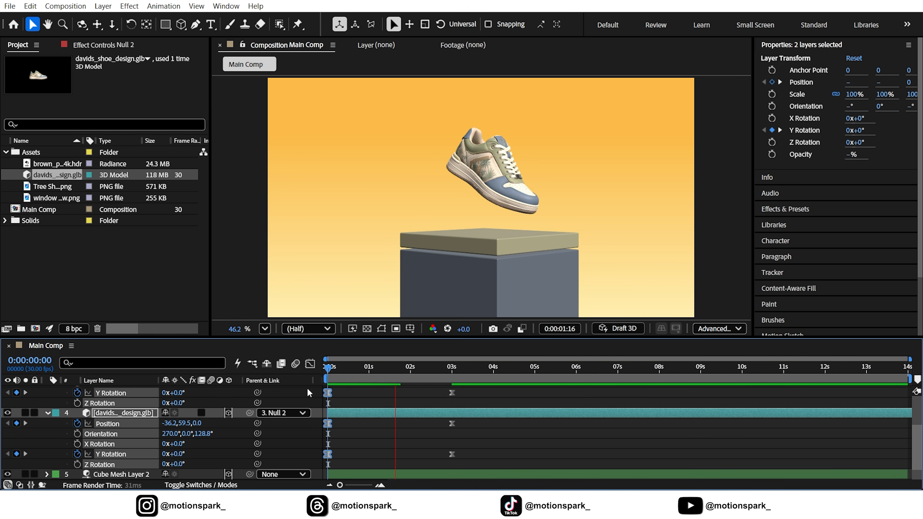
key(space)
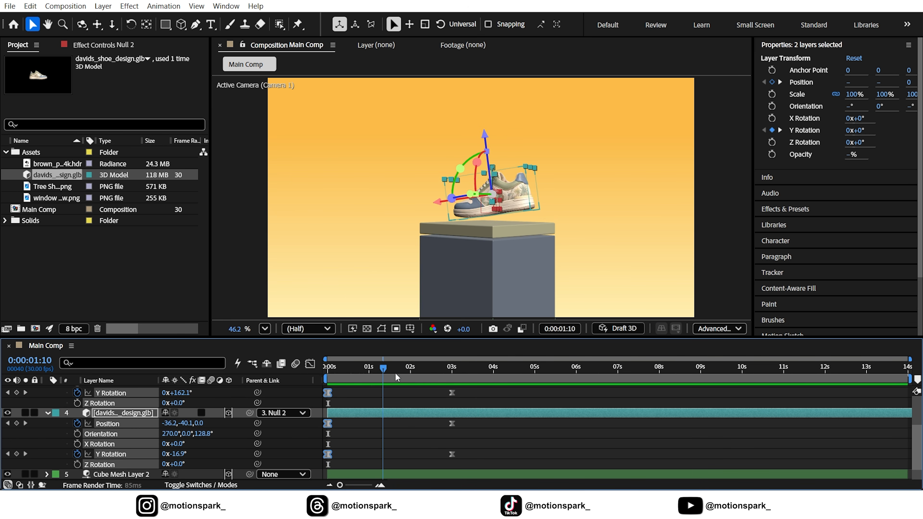
drag(396, 376, 513, 375)
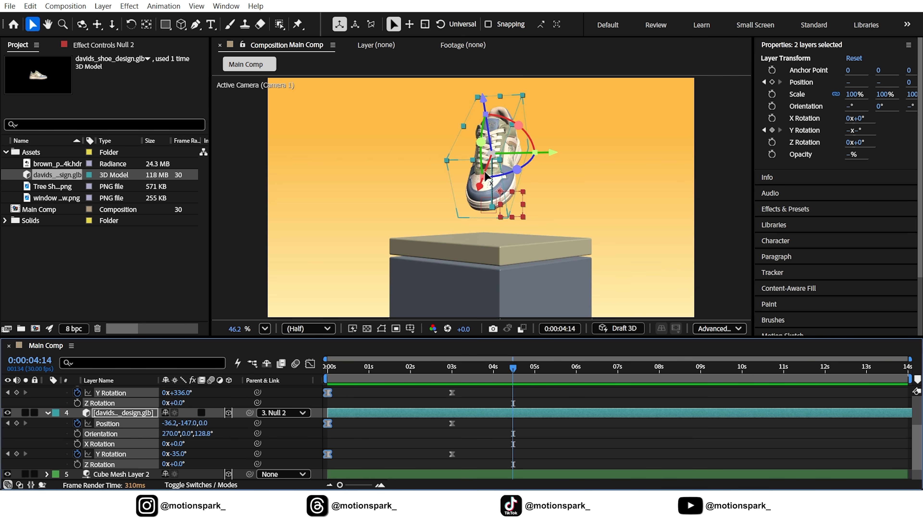
drag(502, 371, 456, 375)
Step: Duplicate the shoe's null and remove the Y Rotation keyframes from the duplicate at 3 seconds
click(7, 424)
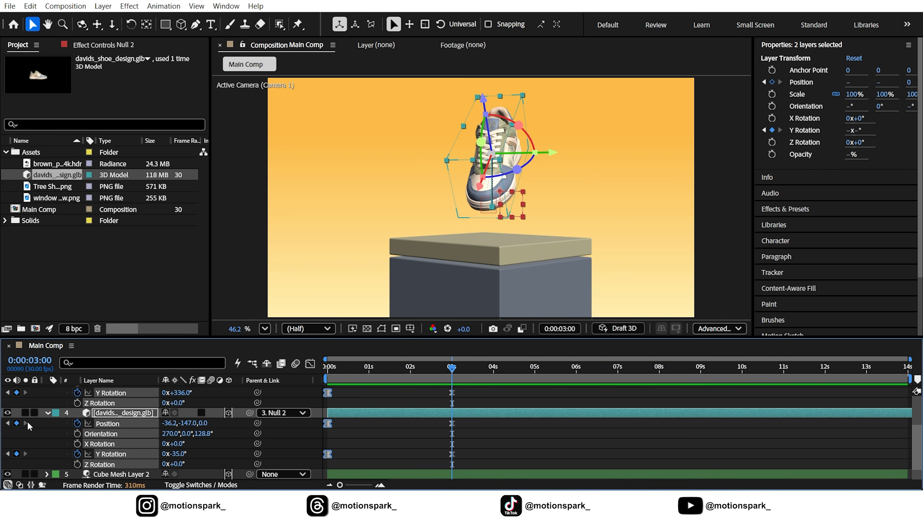
scroll(82, 431, up, 3)
click(99, 393)
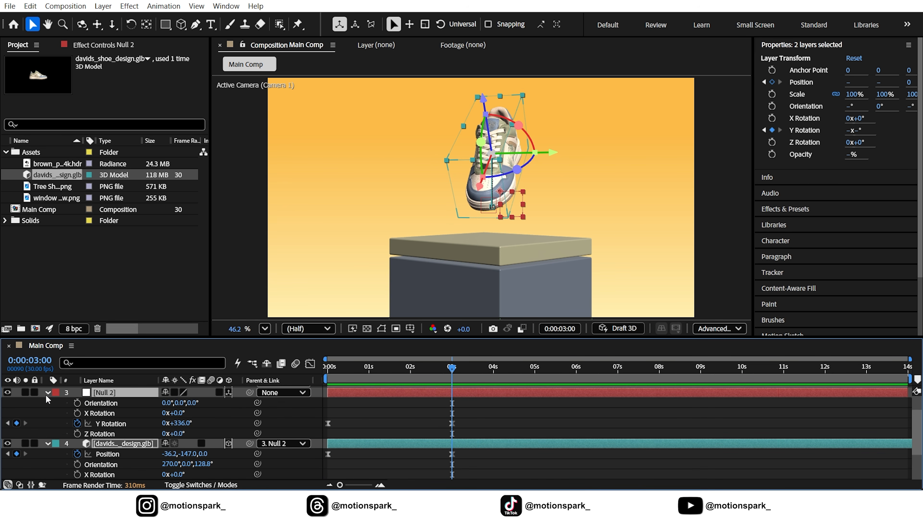
key(ctrl+d)
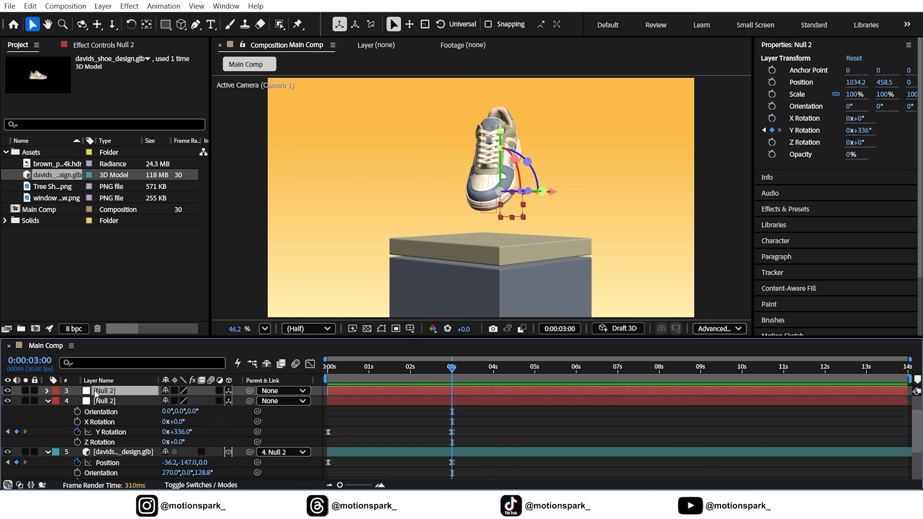
key(r)
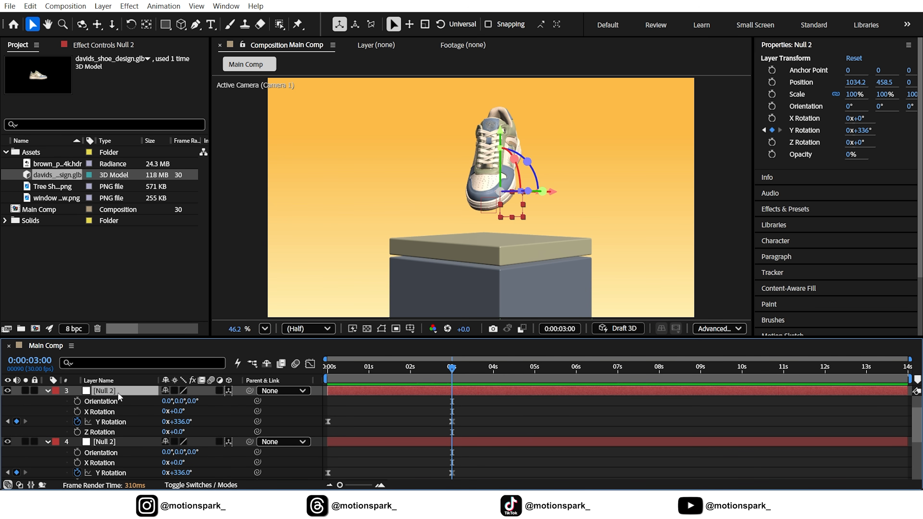
click(77, 421)
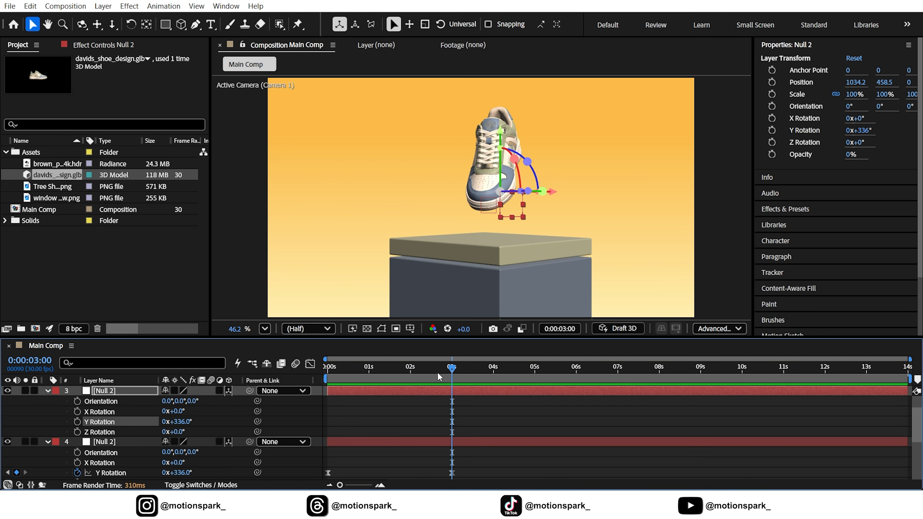
Step: Add a Y Rotation keyframe to the duplicate null at 0:00:02:05 and parent the original shoe null to the duplicate
drag(438, 372, 417, 373)
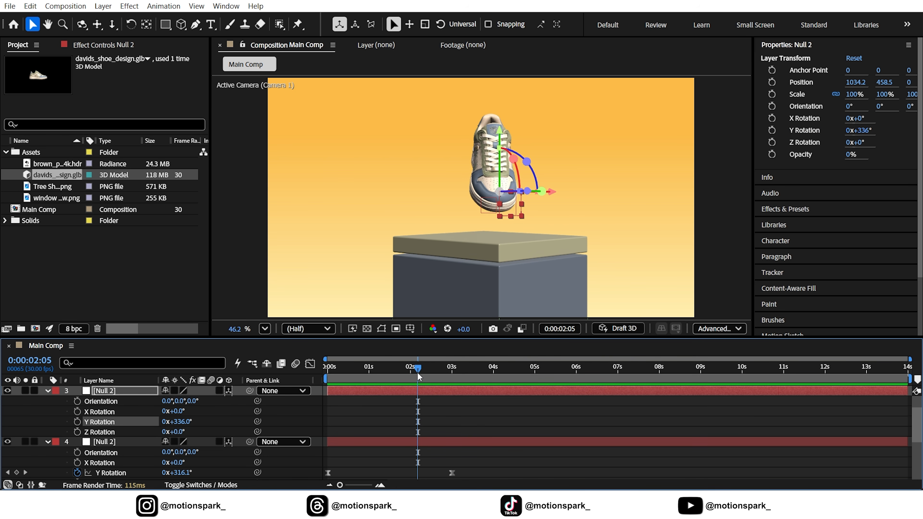
click(77, 422)
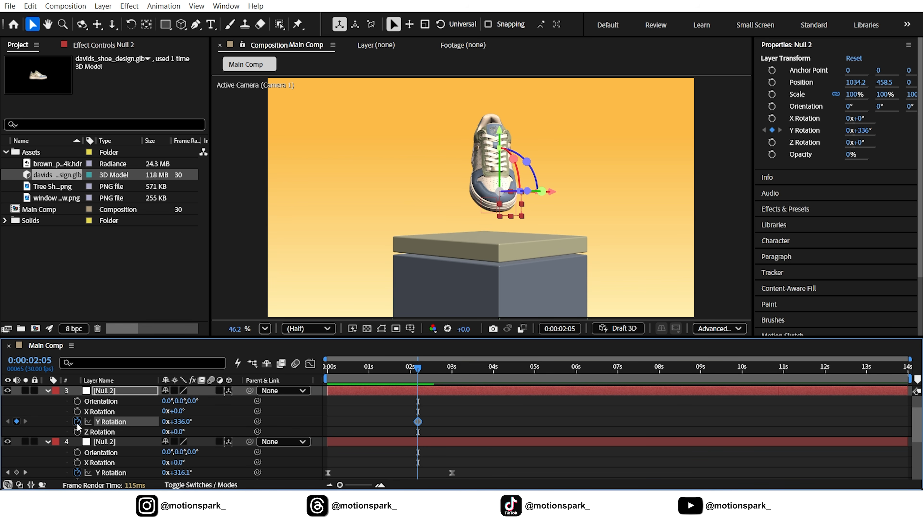
click(617, 379)
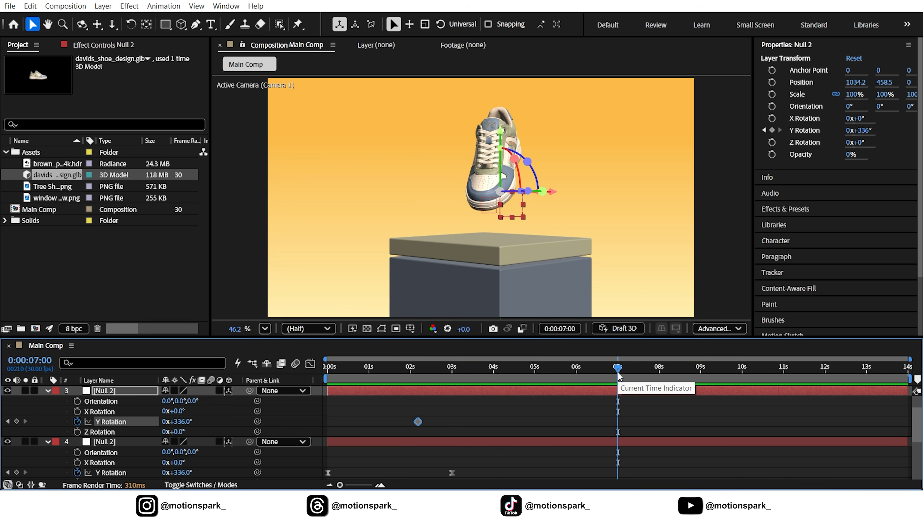
click(104, 443)
drag(248, 442, 110, 423)
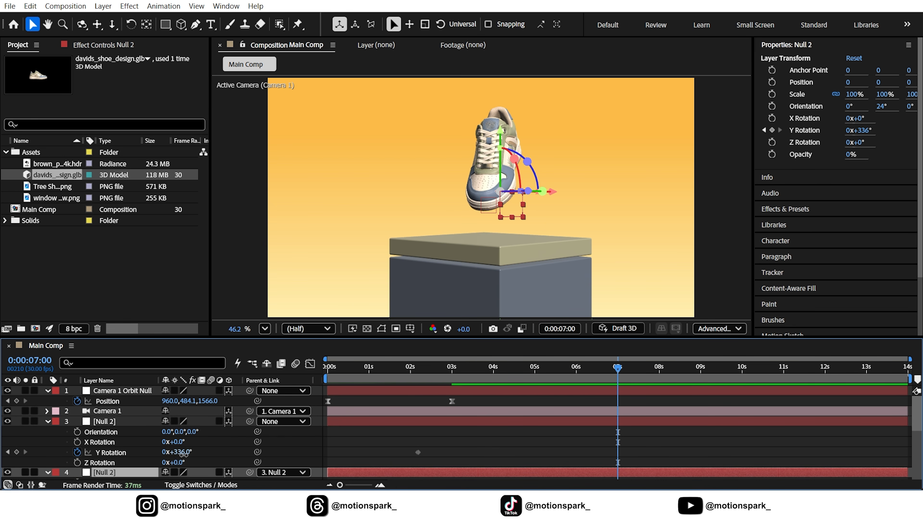
Step: At 7 seconds, set the duplicate null's Y Rotation to 1x+10° and scrub back through the added rotation
drag(178, 452, 205, 456)
scroll(472, 404, down, 2)
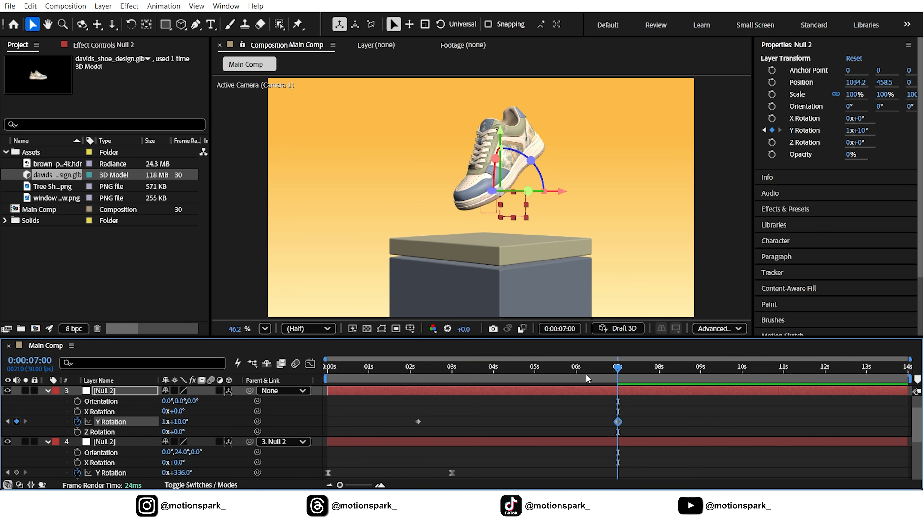
drag(585, 374, 401, 375)
Step: Collapse the open layer properties in the timeline and return the playhead to 0 seconds
click(47, 390)
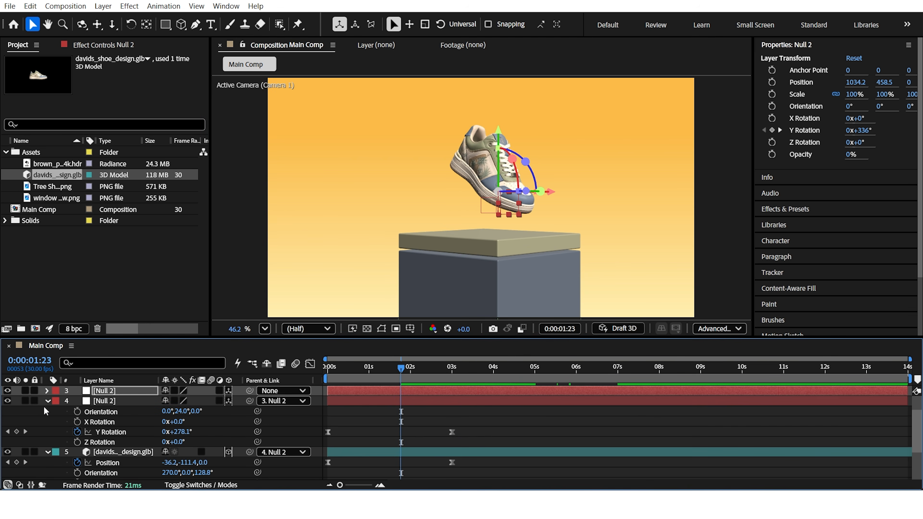
click(48, 401)
click(48, 412)
click(47, 391)
click(351, 374)
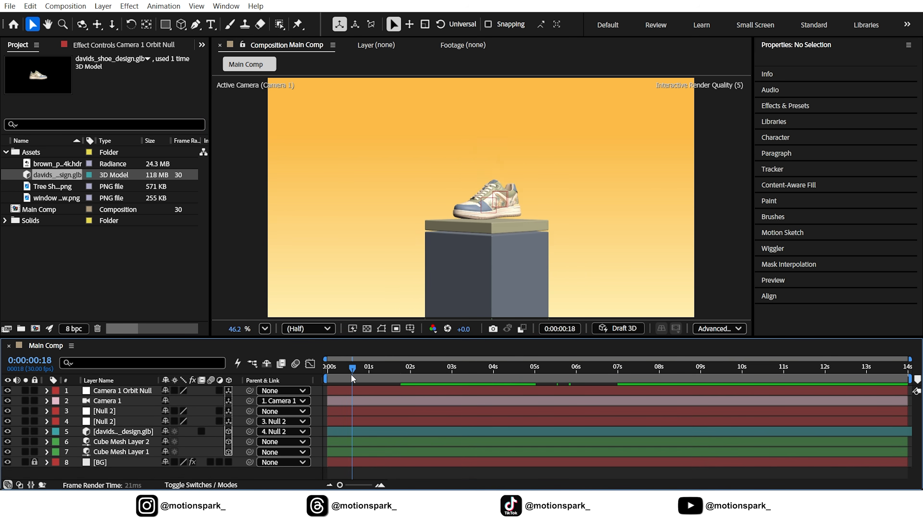
drag(352, 378, 327, 377)
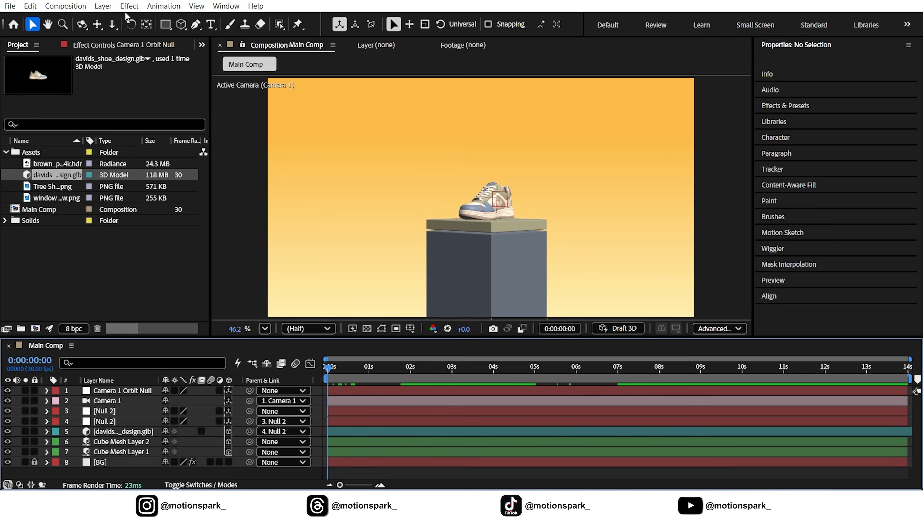
Step: Create a 3D null object, place it below the shoe model in the layer stack, and position it inside the pedestal
click(103, 6)
mouse_move(218, 20)
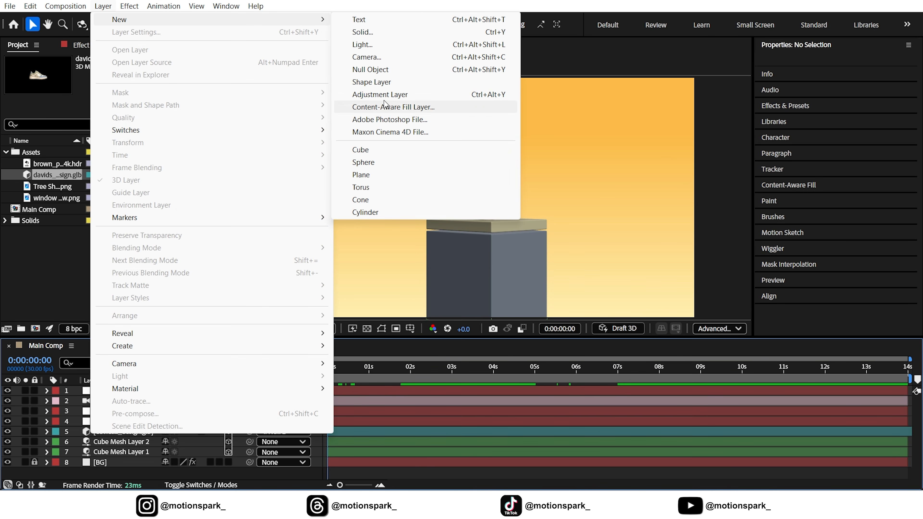
click(374, 70)
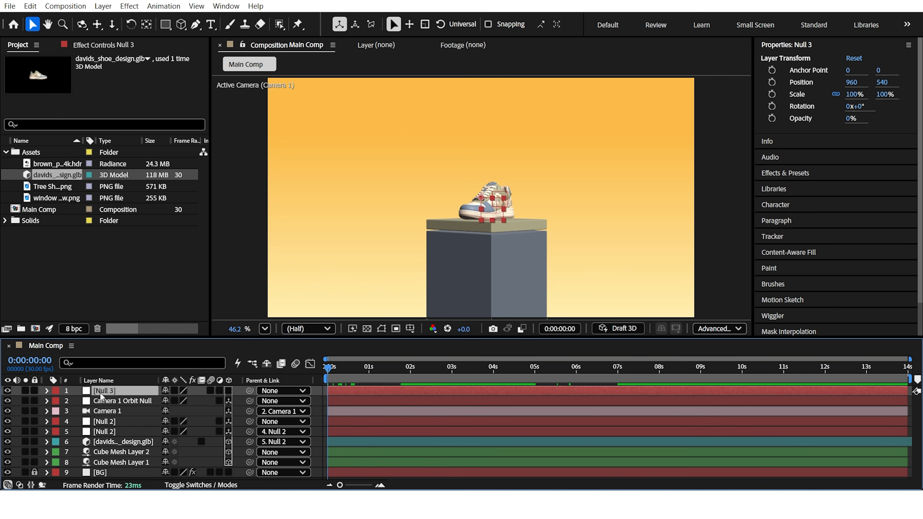
drag(99, 393, 123, 446)
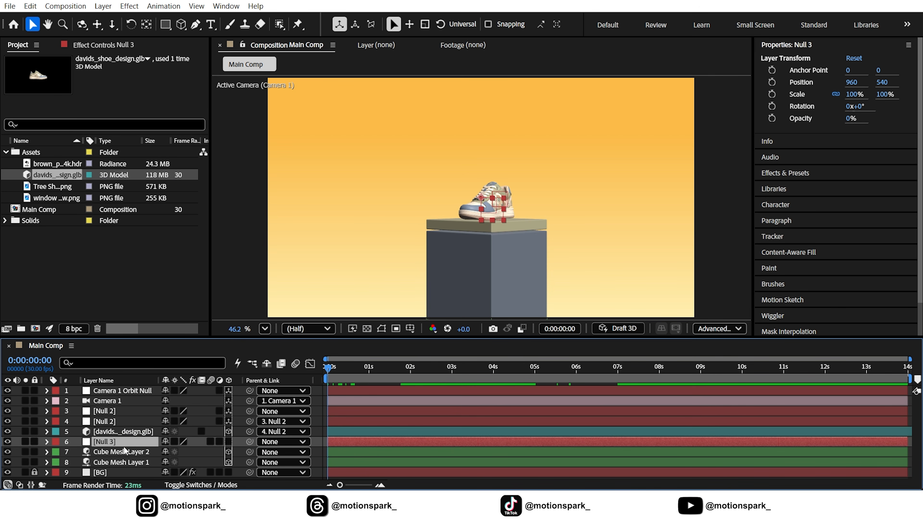
click(227, 442)
drag(487, 142, 506, 264)
drag(540, 290, 528, 303)
Step: Parent both cube mesh layers of the pedestal to Null 3
click(134, 453)
shift+click(127, 462)
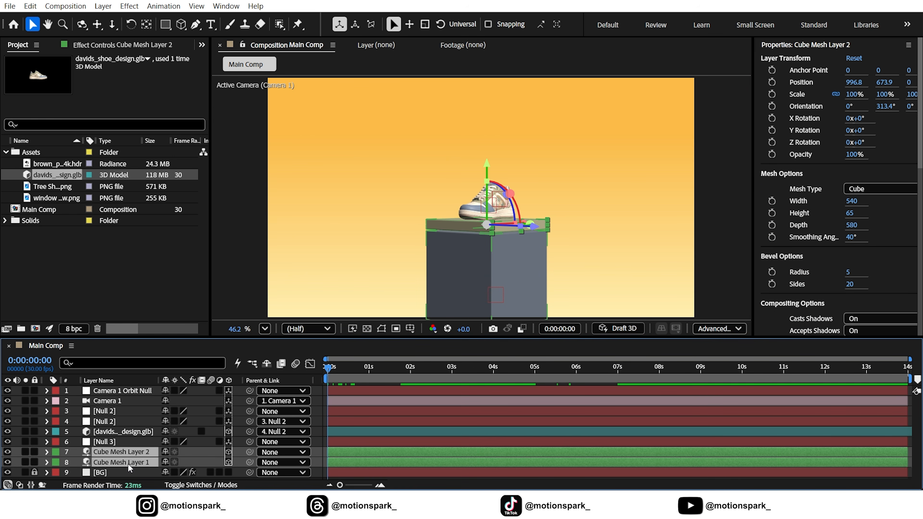
drag(249, 462, 121, 444)
Step: Keyframe the pedestal null's Y Rotation at 0 seconds and set it to -32° at 3 seconds
click(121, 444)
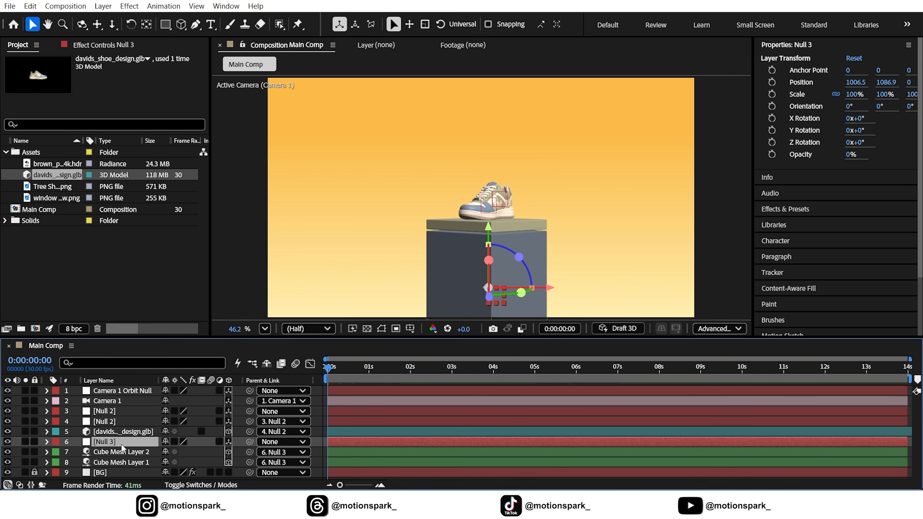
key(r)
scroll(125, 447, down, 1)
click(78, 442)
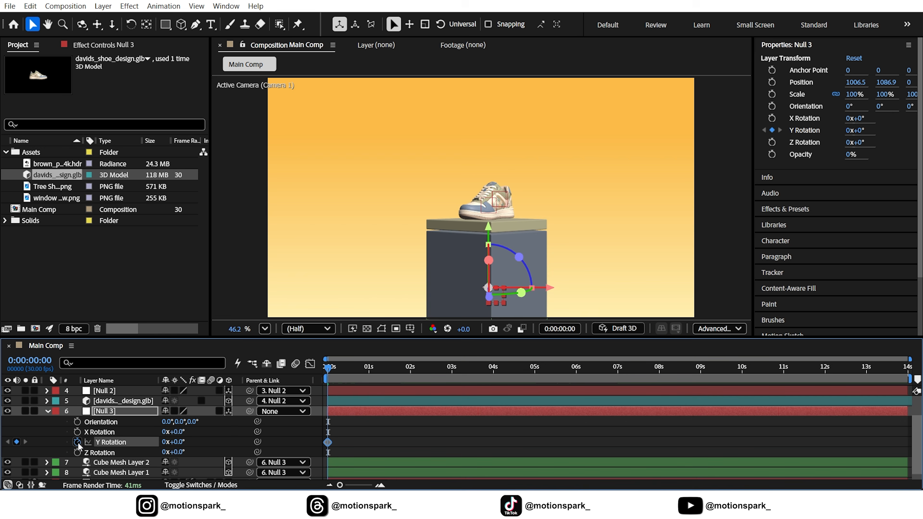
click(452, 374)
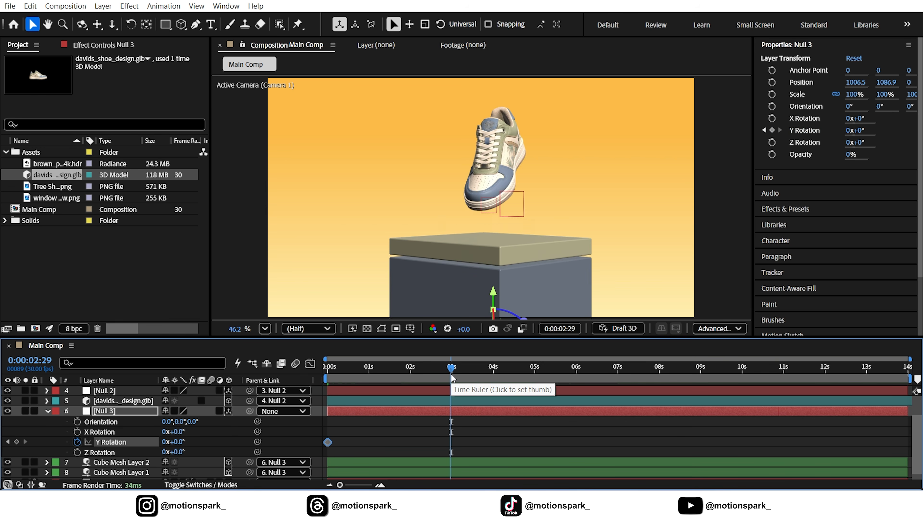
drag(453, 374, 452, 374)
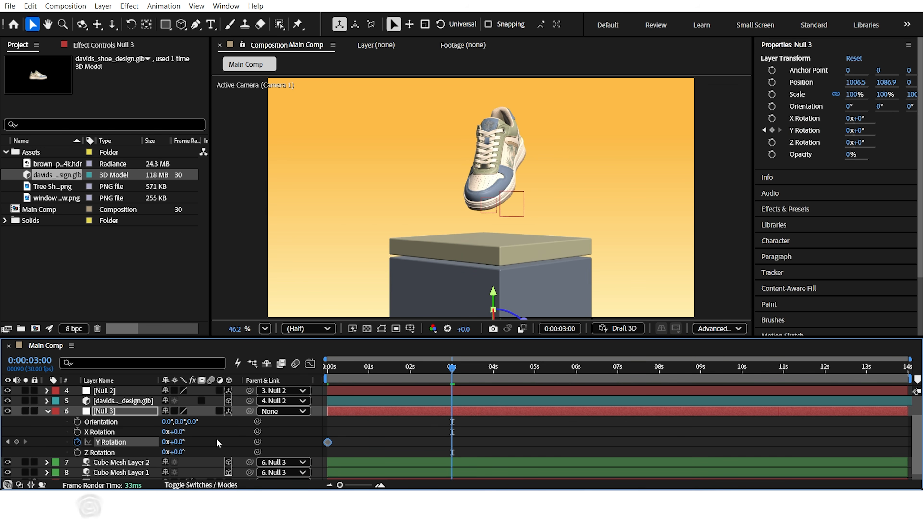
drag(181, 441, 162, 441)
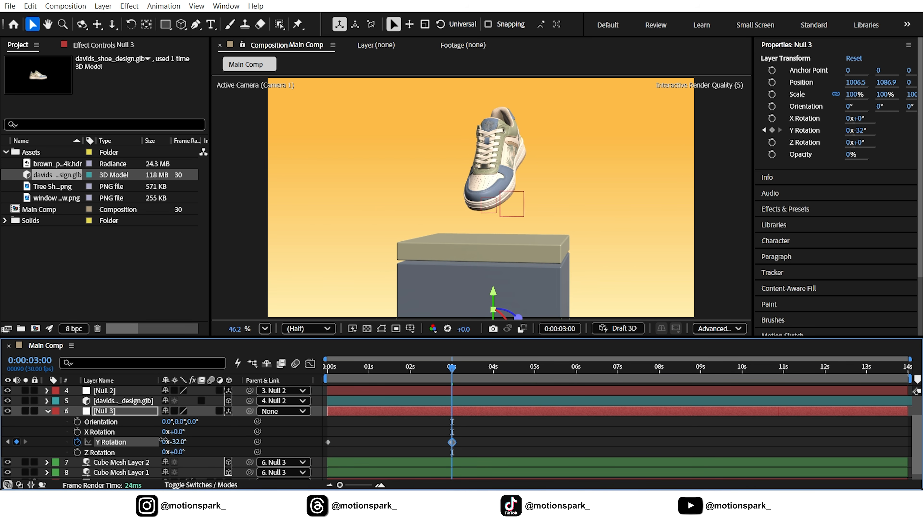
Step: Easy-ease the pedestal null's Y Rotation keyframes and reshape the speed curve to peak early with a long slow-down
drag(467, 437, 288, 455)
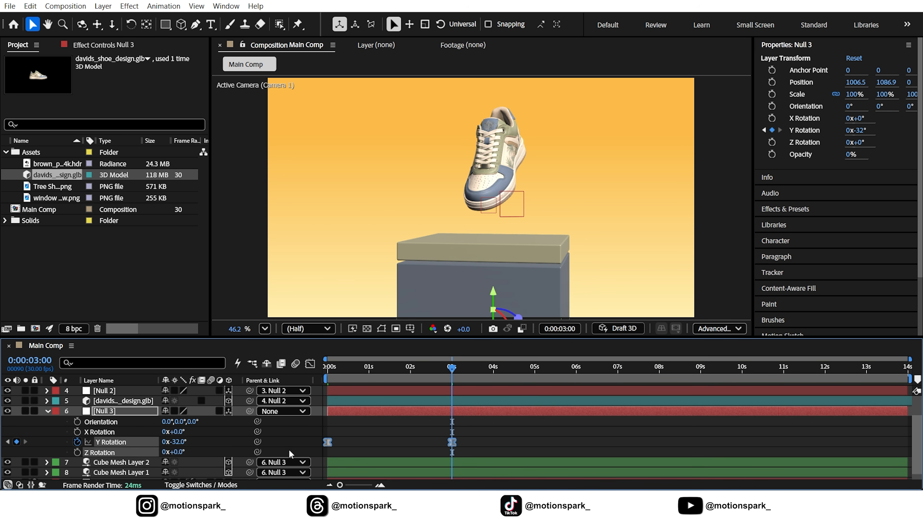
click(310, 364)
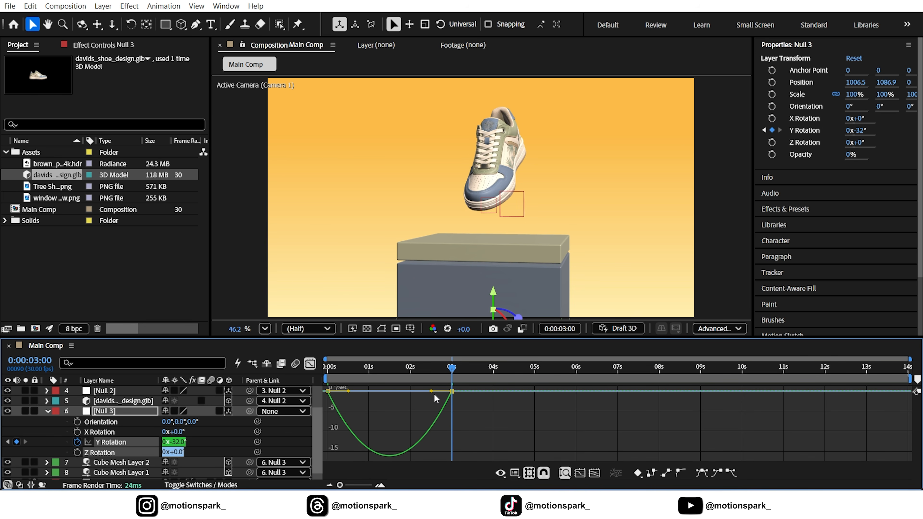
drag(431, 391, 366, 391)
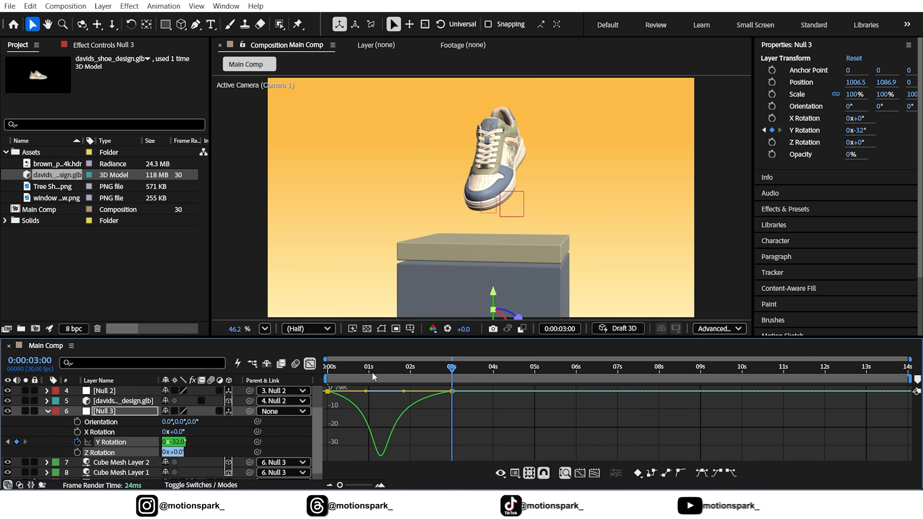
click(47, 411)
click(310, 364)
Step: Preview the animation from 0 seconds and scrub through the pedestal's rotation
key(Home)
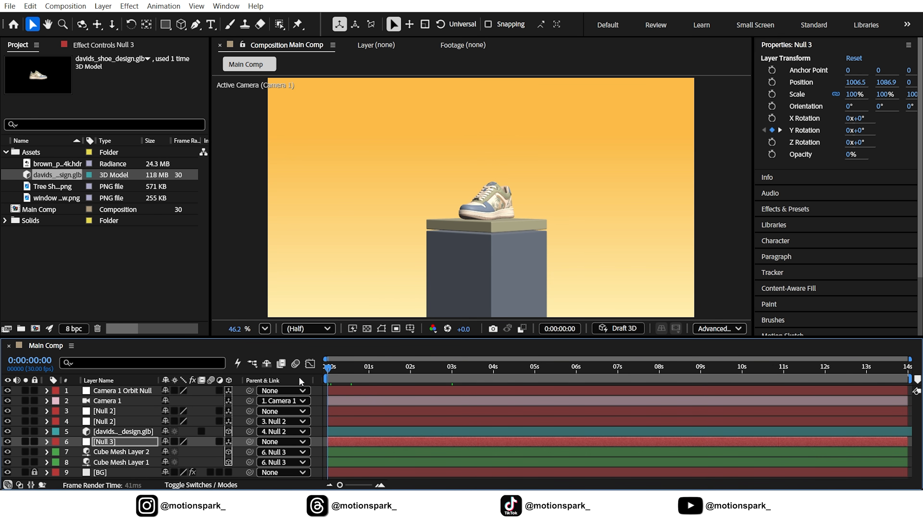
key(space)
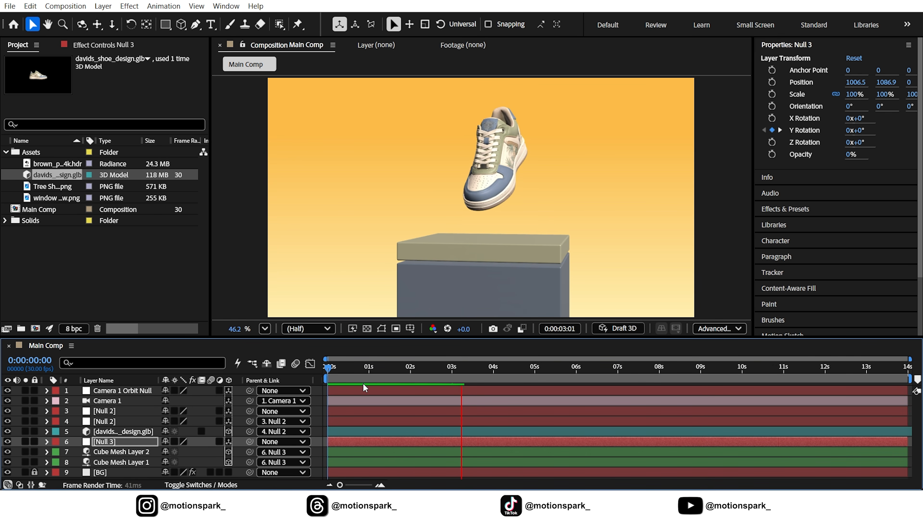
drag(398, 371, 518, 369)
Step: Create another null object above the Camera 1 Orbit Null and make it a 3D layer
click(133, 392)
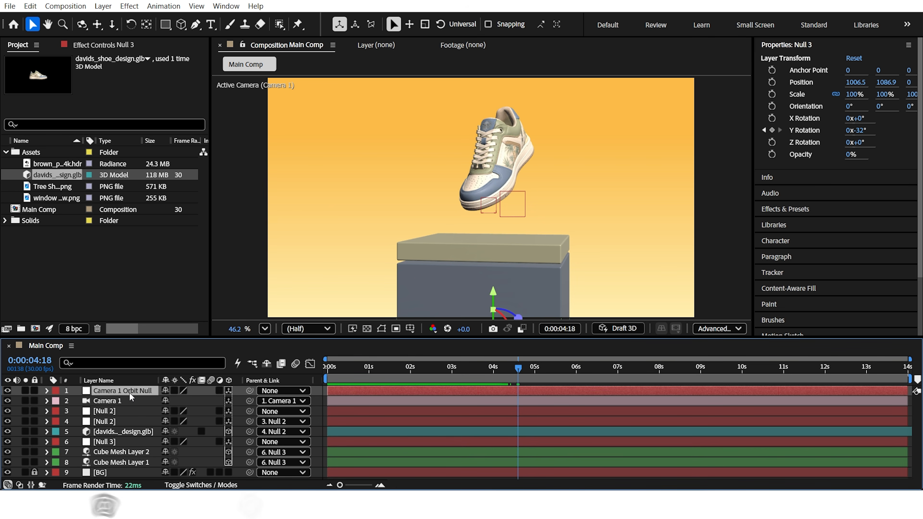
click(104, 6)
mouse_move(301, 21)
click(400, 69)
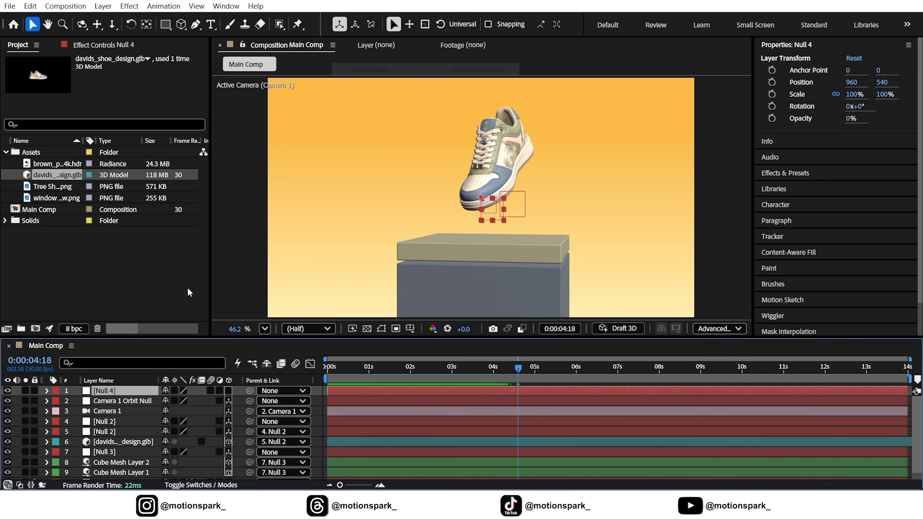
click(228, 391)
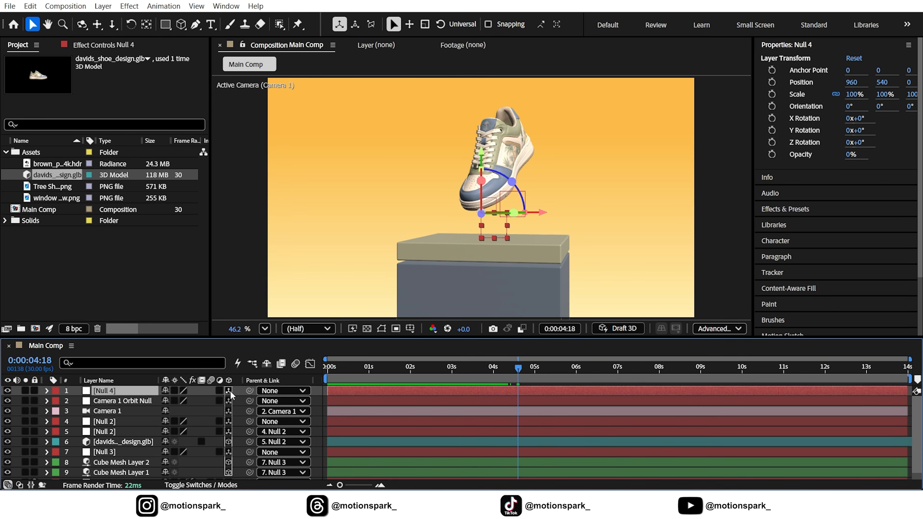
Step: At 0 seconds, parent the Camera 1 Orbit Null to Null 4
click(328, 376)
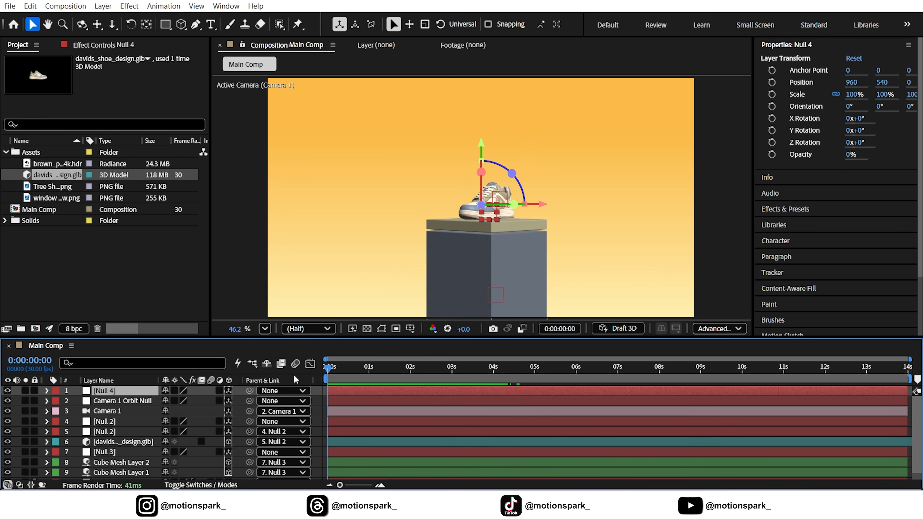
click(116, 400)
drag(243, 399, 109, 390)
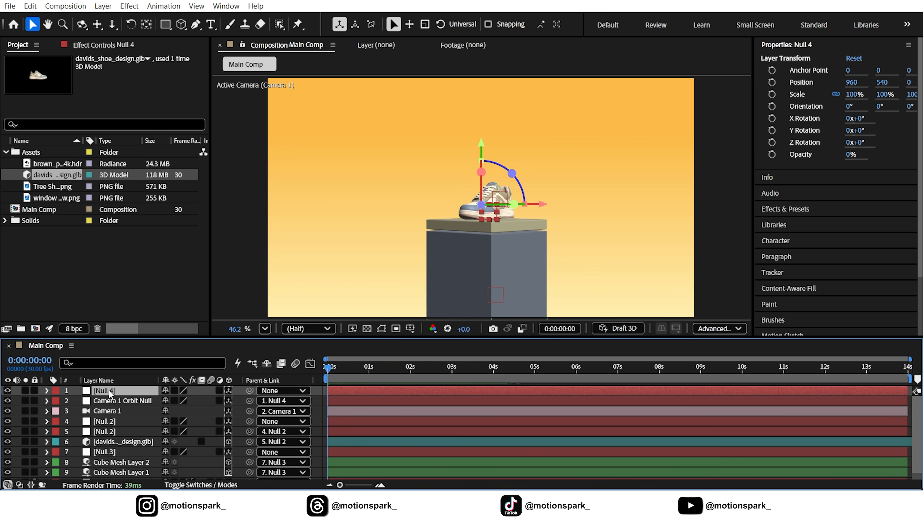
Step: Keyframe Null 4's Position at 0:00:02:05 and set its Z position to 230 at 7 seconds
key(p)
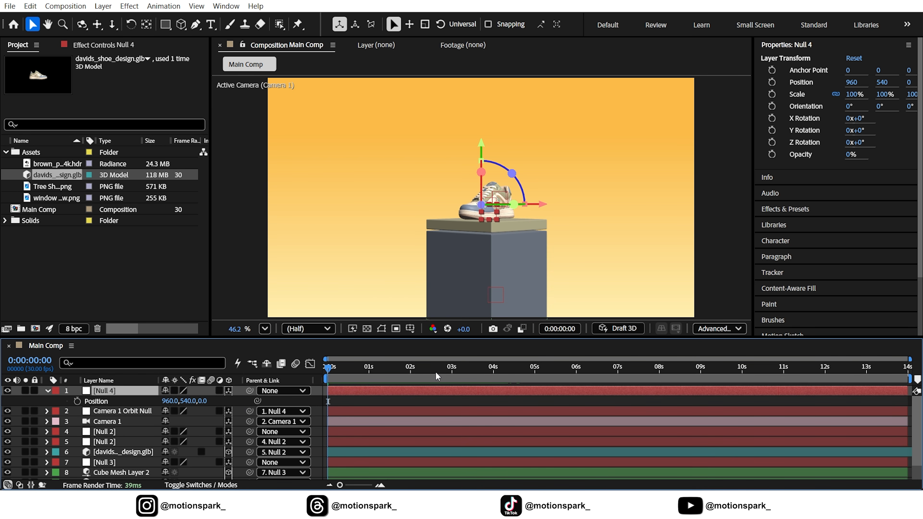
click(423, 373)
drag(423, 373, 419, 372)
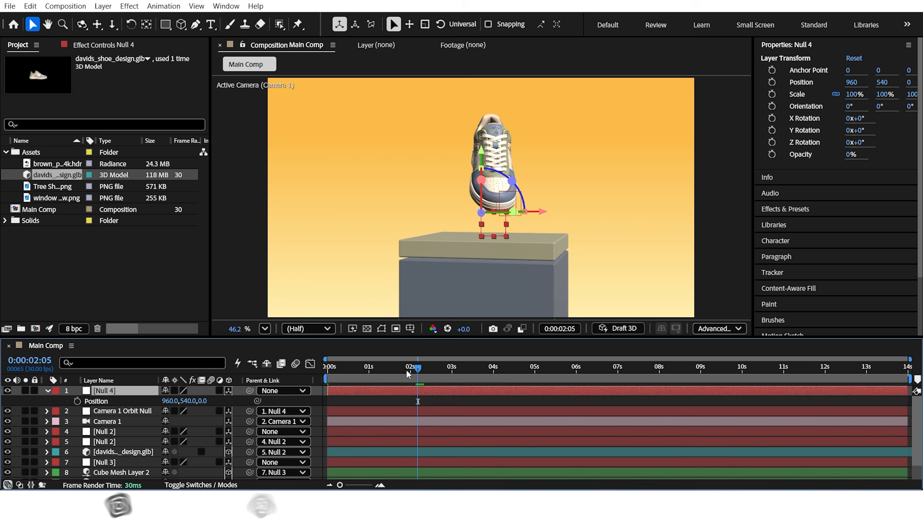
click(78, 401)
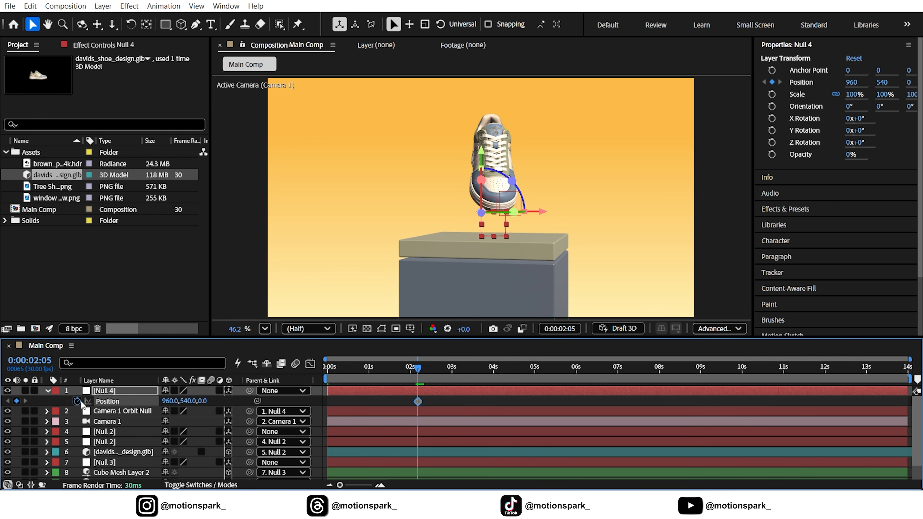
click(619, 373)
key(Page_Up)
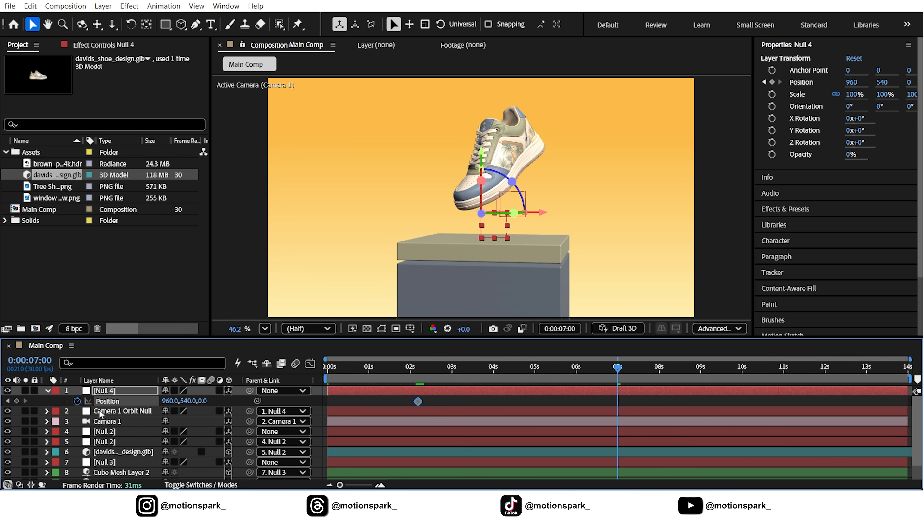
drag(203, 403, 329, 388)
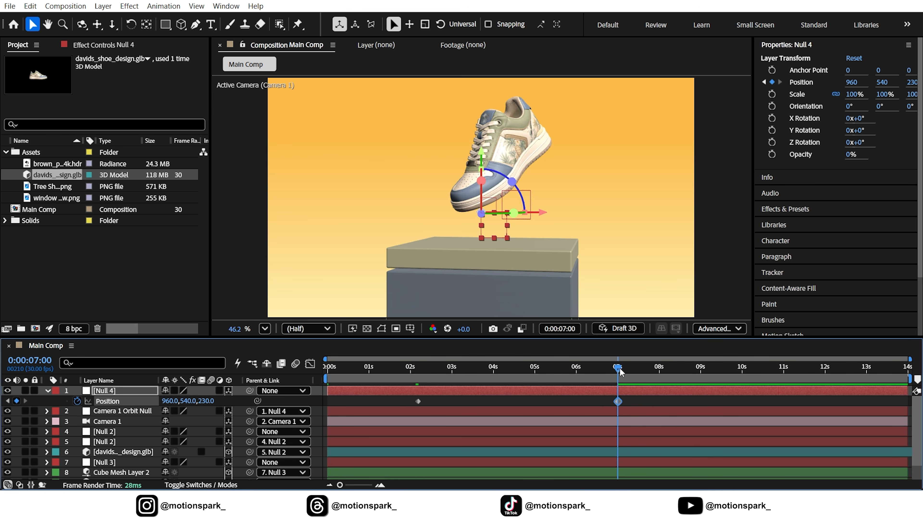
Step: Collapse Null 4's properties, preview the animation from 0 seconds, and scrub through the slow camera push-in
key(Home)
click(46, 391)
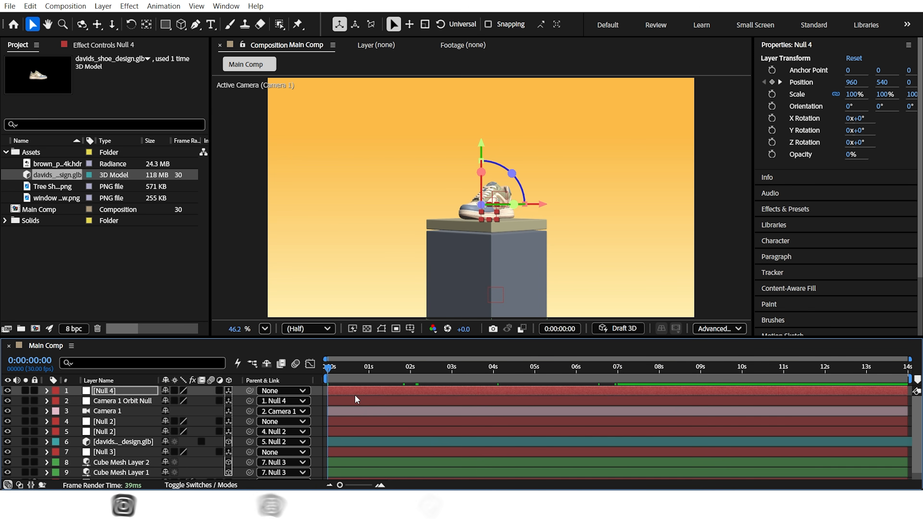
key(F2)
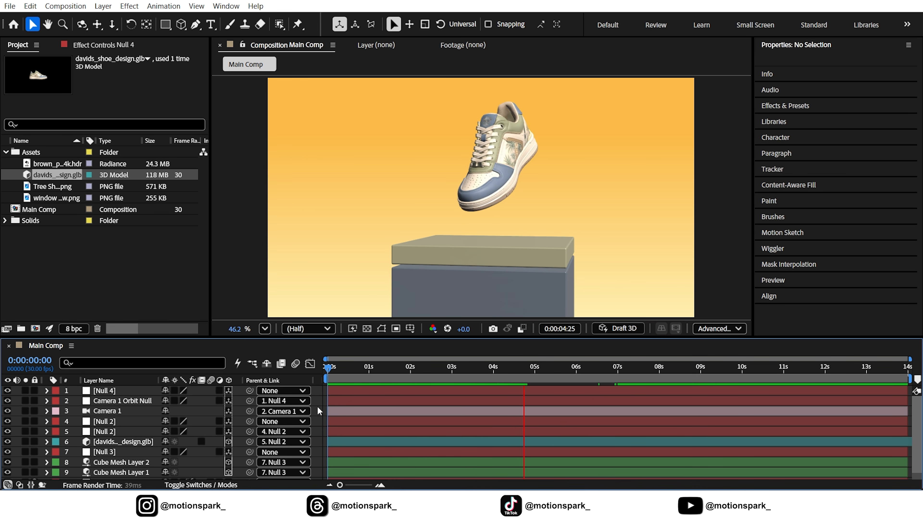
drag(419, 368, 643, 388)
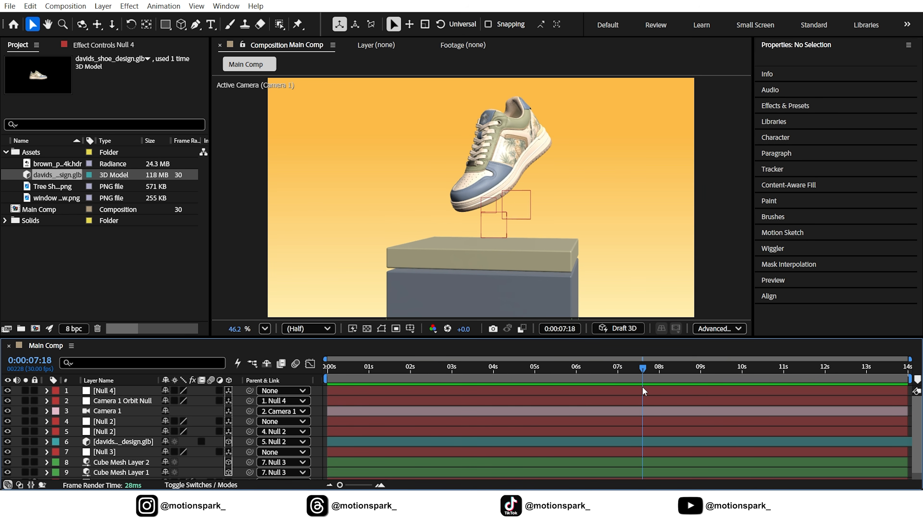
Step: At 7 seconds, reveal the keyframed properties of all the nulls and the shoe model
click(618, 375)
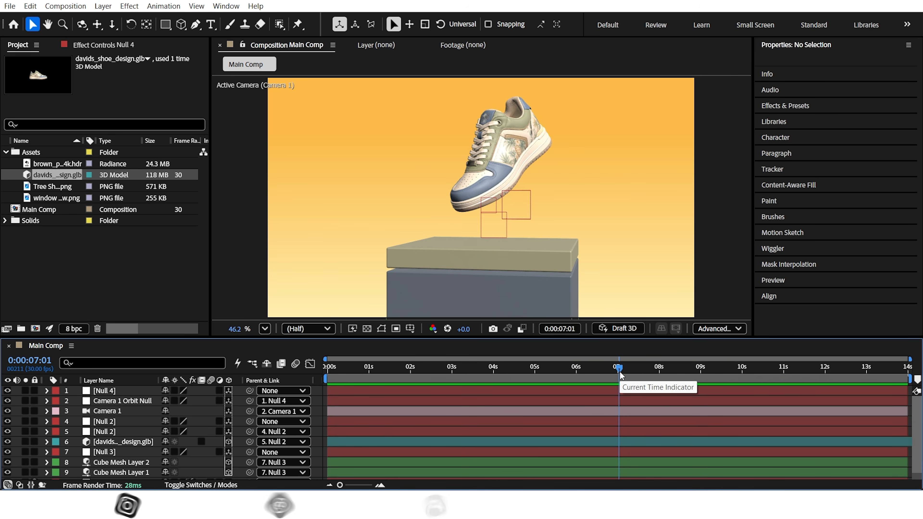
click(109, 392)
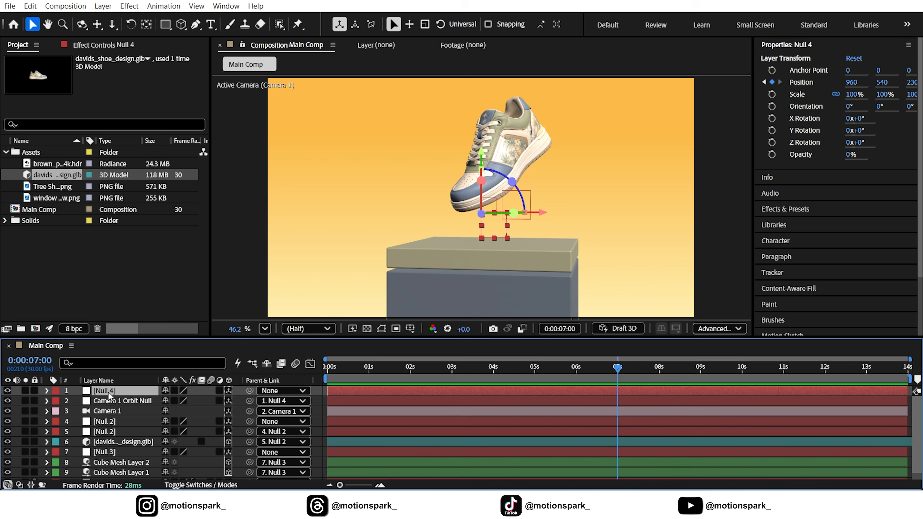
ctrl+click(110, 400)
ctrl+click(108, 421)
ctrl+click(111, 432)
ctrl+click(114, 442)
ctrl+click(117, 451)
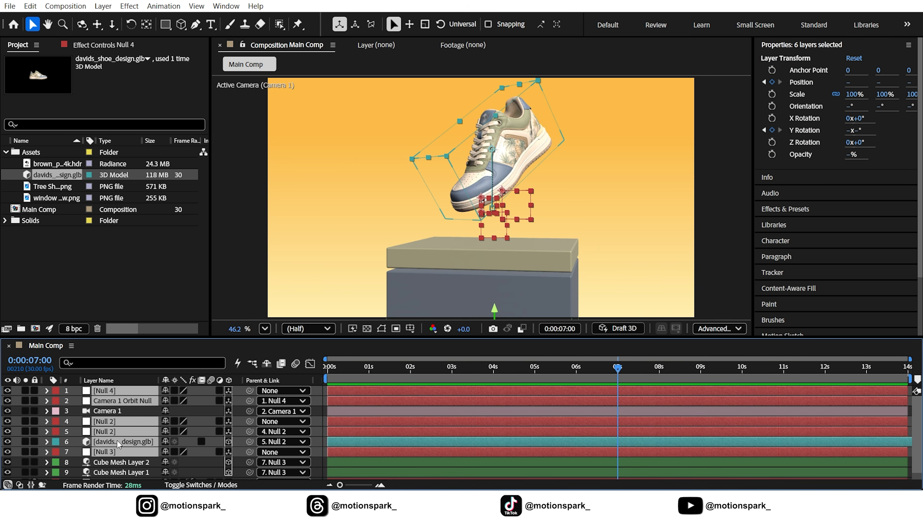
key(u)
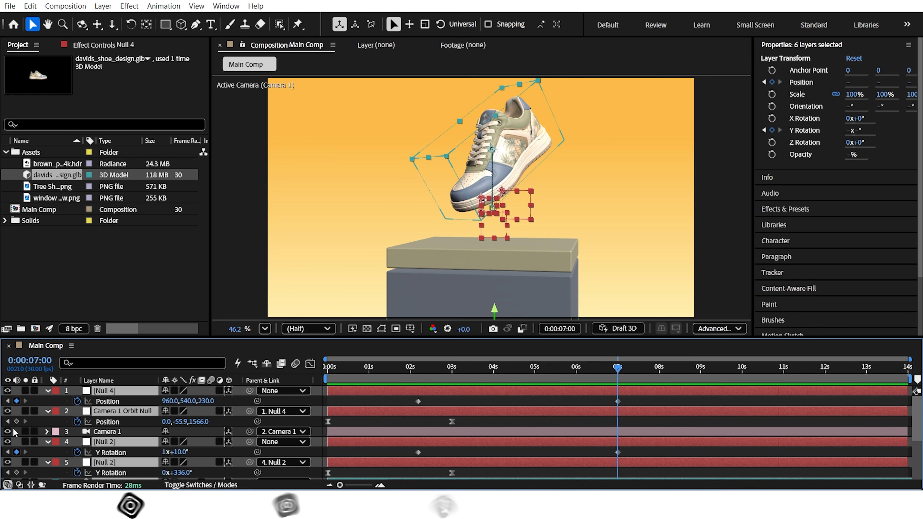
Step: Add keyframes at 7 seconds to the Camera 1 Orbit Null's Position, the shoe's Position, and the shoe's parent null's Y Rotation
click(16, 422)
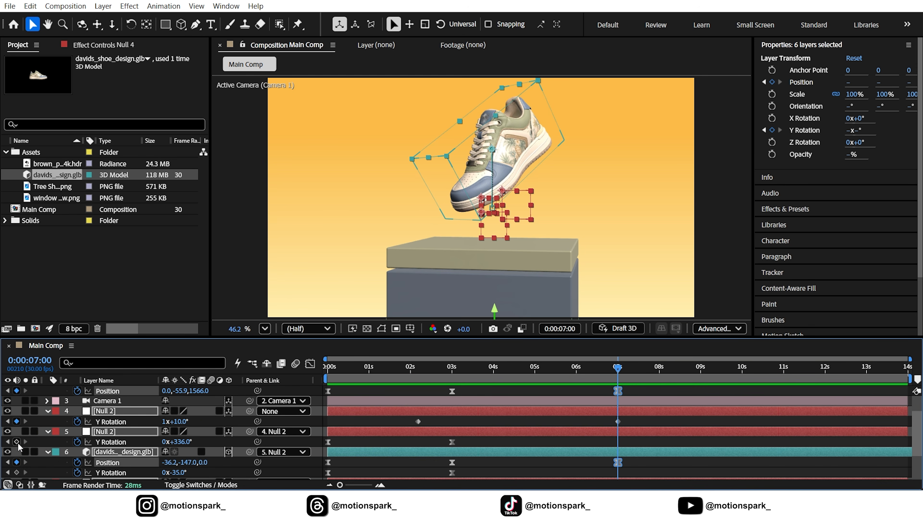
click(16, 442)
scroll(44, 440, up, 2)
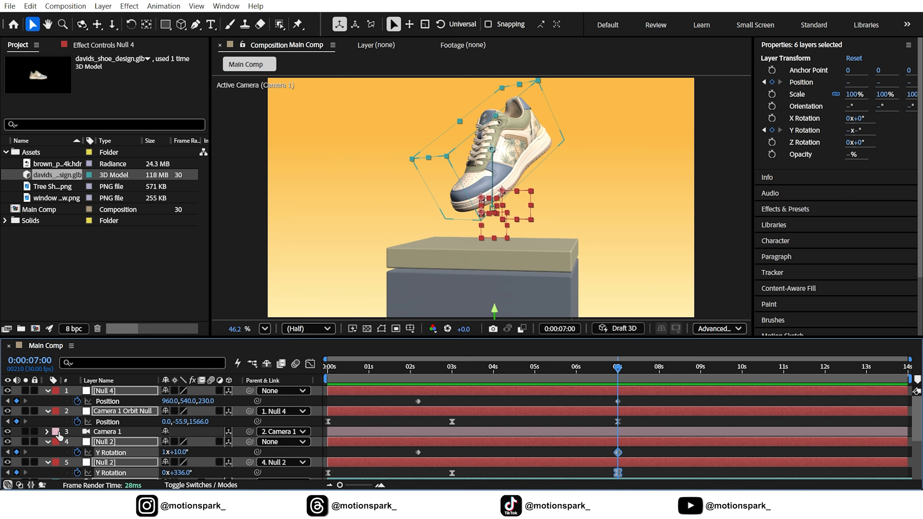
Step: Copy the 0-second keyframes of the orbit null, inner Null 2, the shoe model and Null 3 to 10 seconds
click(743, 378)
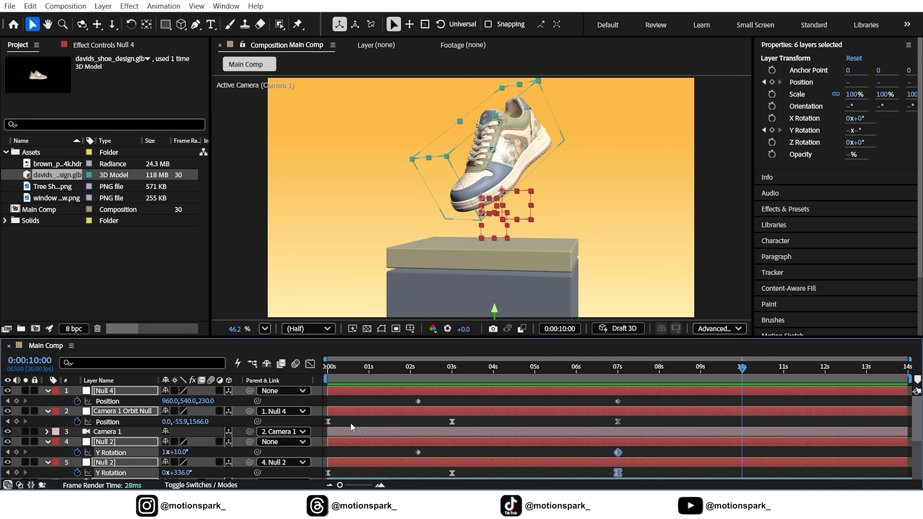
scroll(353, 428, down, 4)
drag(336, 389, 325, 448)
scroll(331, 441, up, 4)
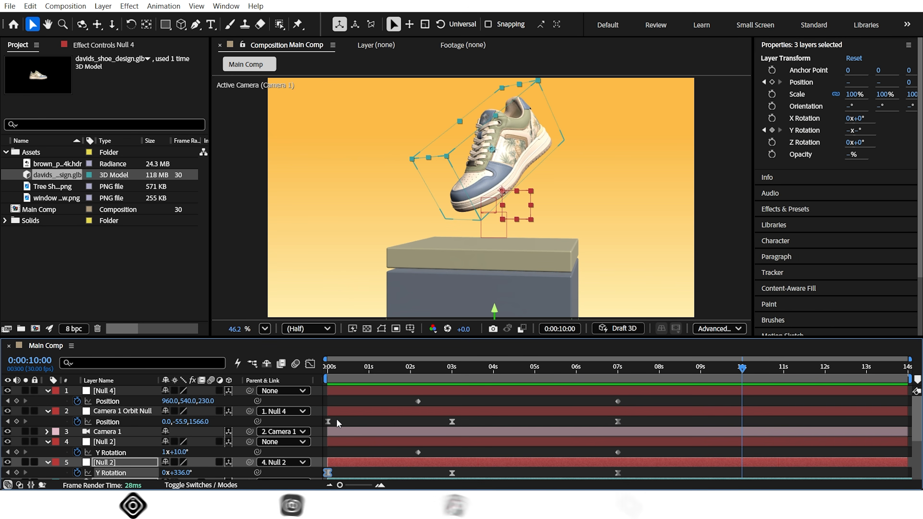
shift+click(328, 422)
key(ctrl+c)
key(ctrl+v)
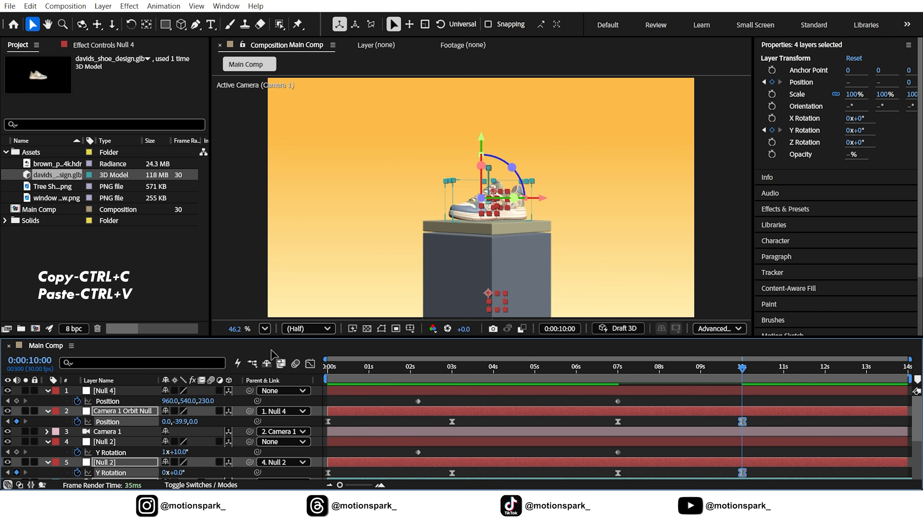
Step: Copy the 0:00:02:05 keyframes of Null 4's Position and the outer Null 2's Y Rotation to 10 seconds
drag(429, 401, 409, 405)
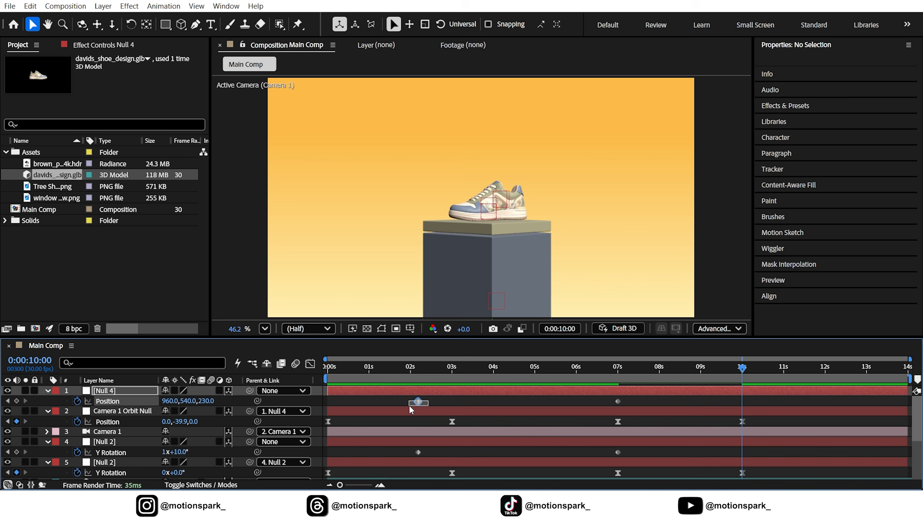
drag(426, 448, 397, 455)
key(ctrl+c)
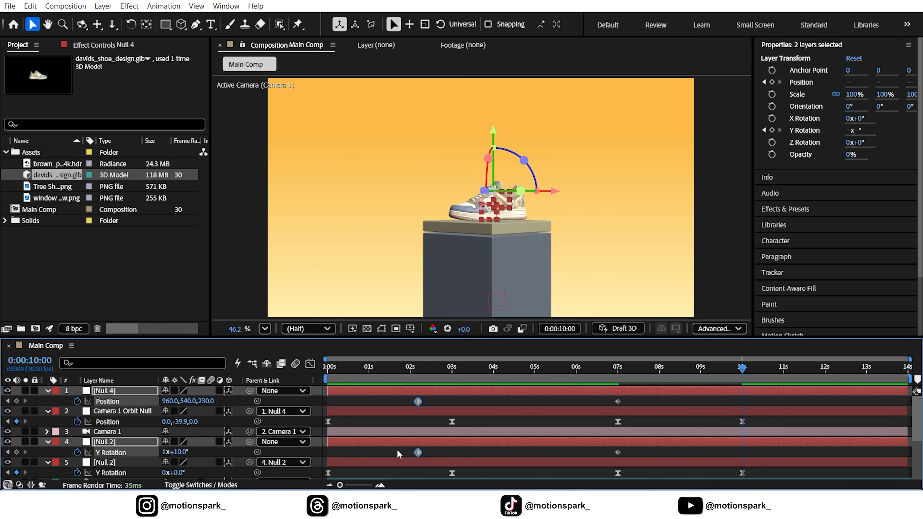
key(ctrl+v)
Step: Shape the speed curves of the eased 7-to-10-second keyframes into a sharp mid-move peak by lengthening the easing at both ends
scroll(589, 445, down, 3)
scroll(589, 445, down, 3)
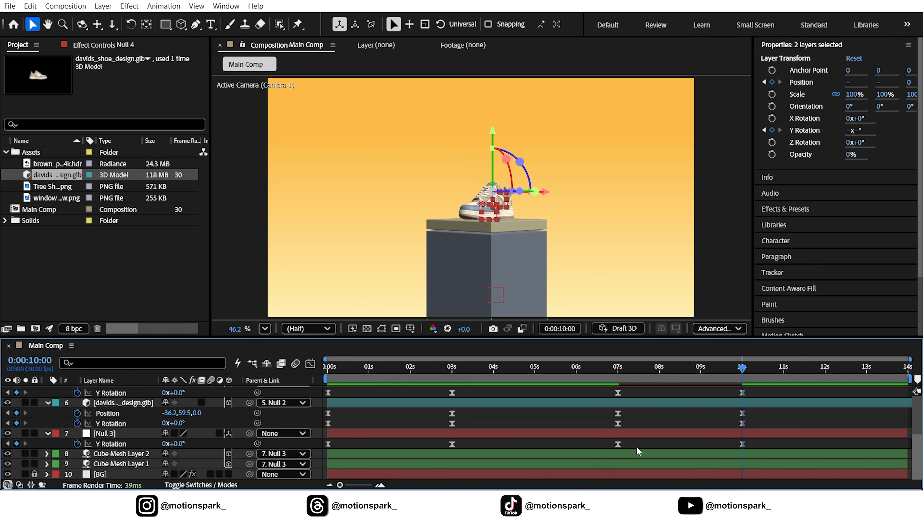
drag(749, 392, 609, 445)
scroll(609, 445, up, 5)
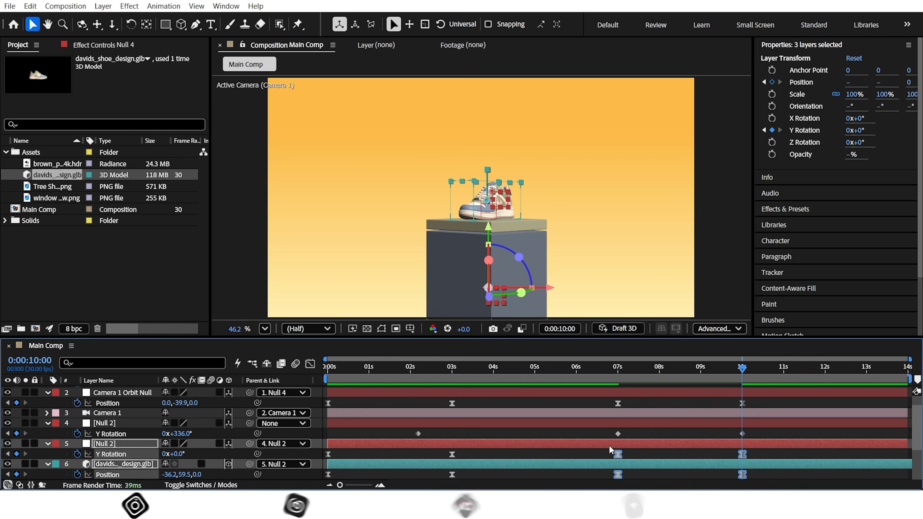
drag(751, 419, 604, 429)
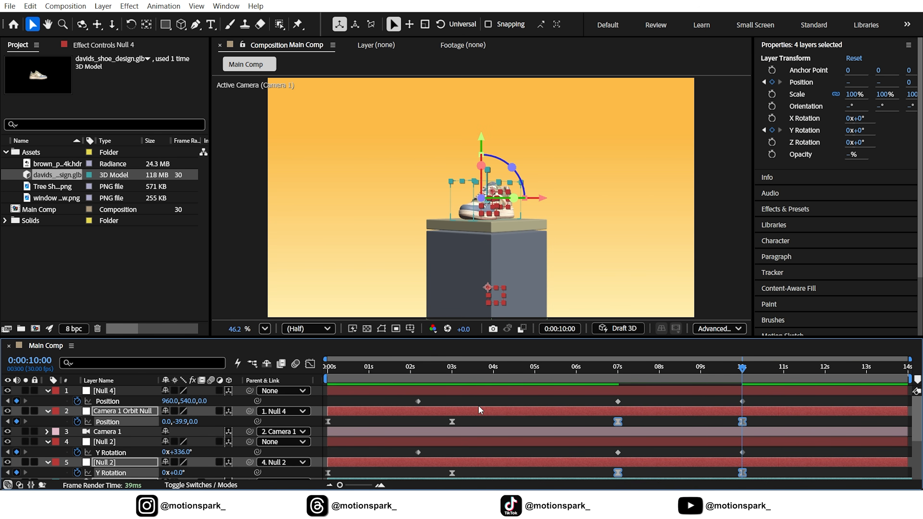
click(310, 364)
drag(773, 428, 633, 463)
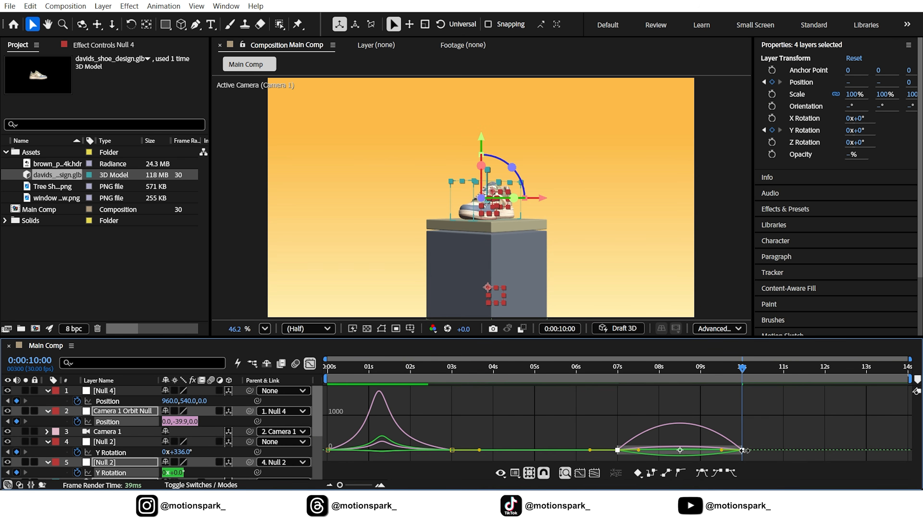
drag(724, 451, 702, 450)
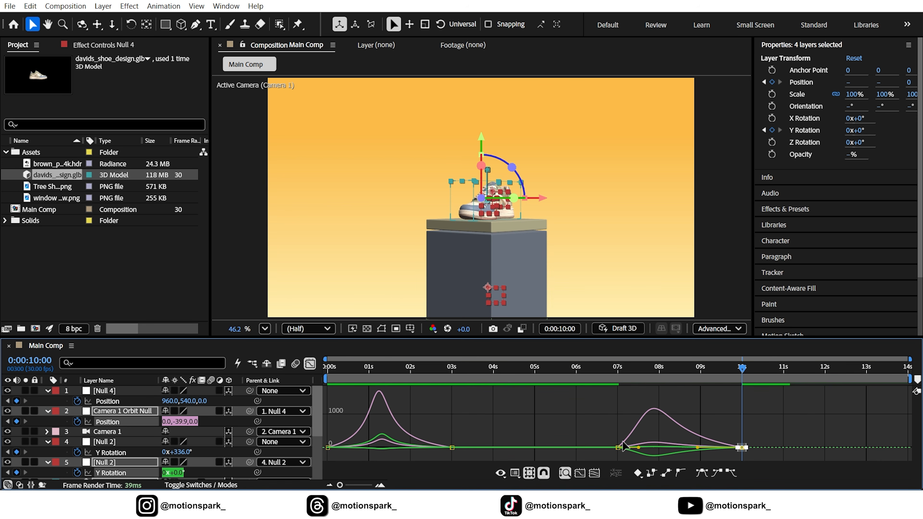
drag(605, 436, 665, 450)
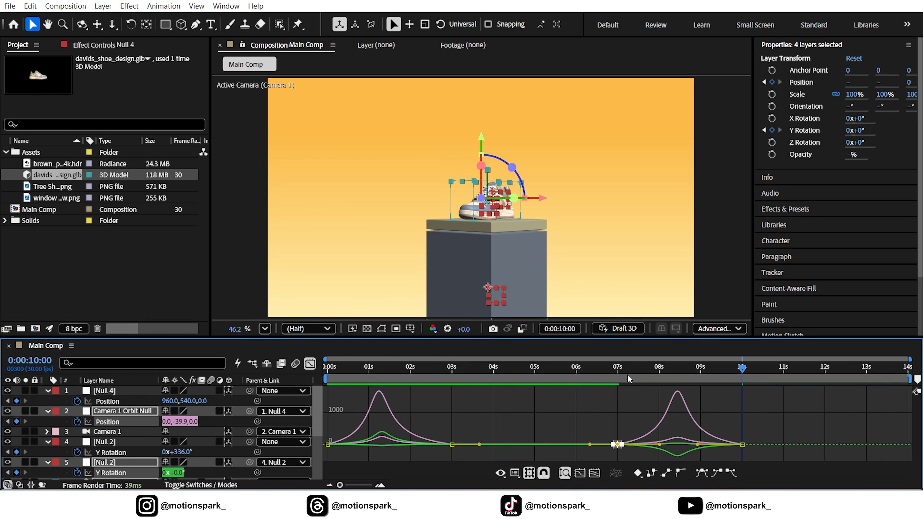
Step: Preview the return move from 0:00:06:22 past 10 seconds
drag(623, 371, 607, 371)
key(space)
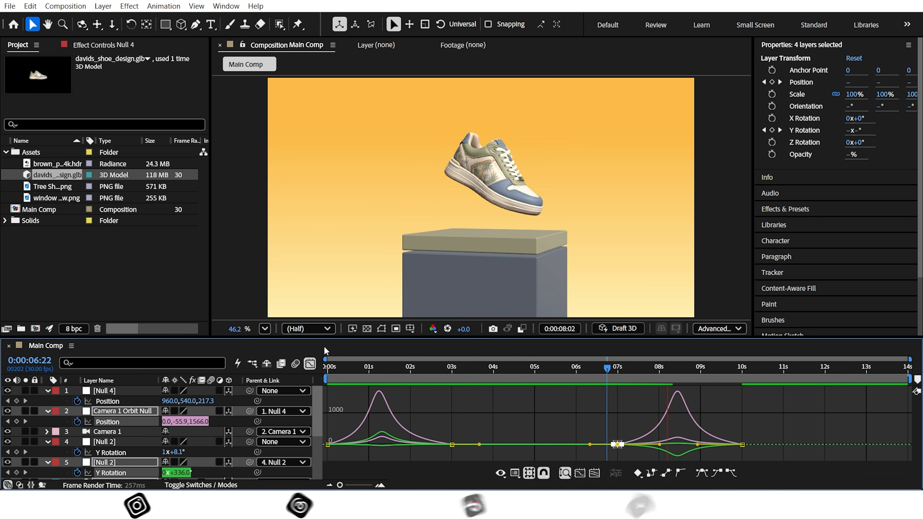
key(space)
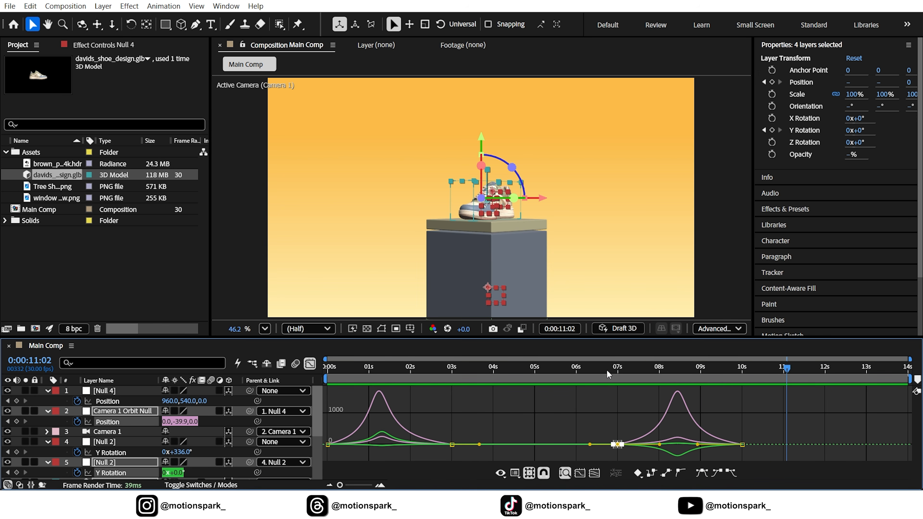
Step: Close the Graph Editor, collapse the properties of all layers, and scrub from the beginning to 0:00:01:07
click(311, 364)
click(130, 413)
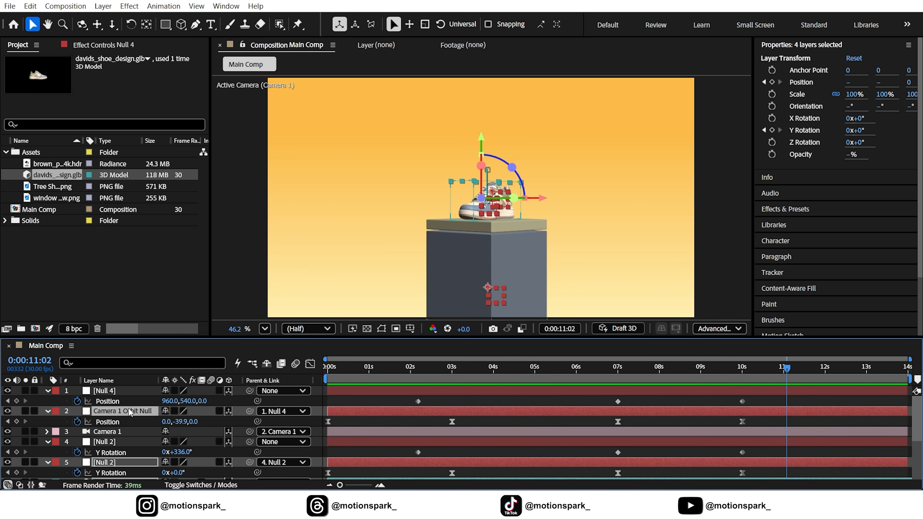
key(ctrl+a)
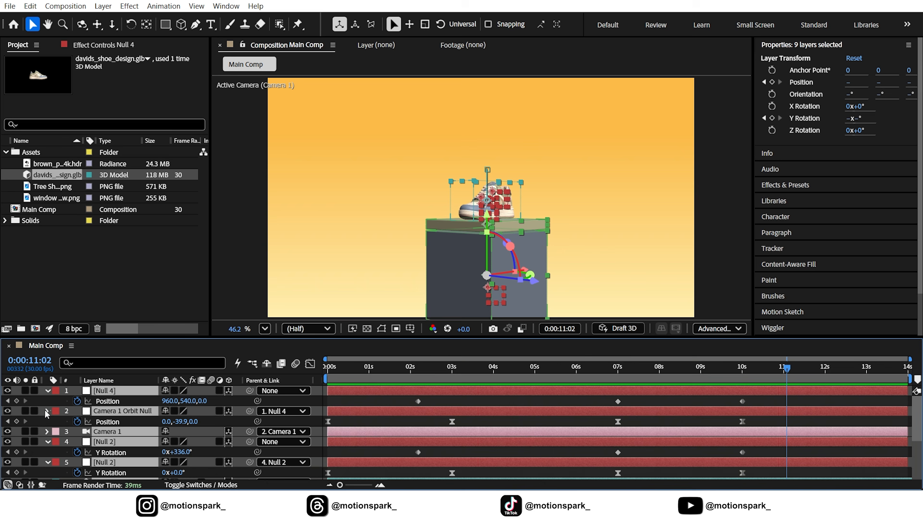
click(47, 412)
click(318, 395)
drag(330, 368, 379, 390)
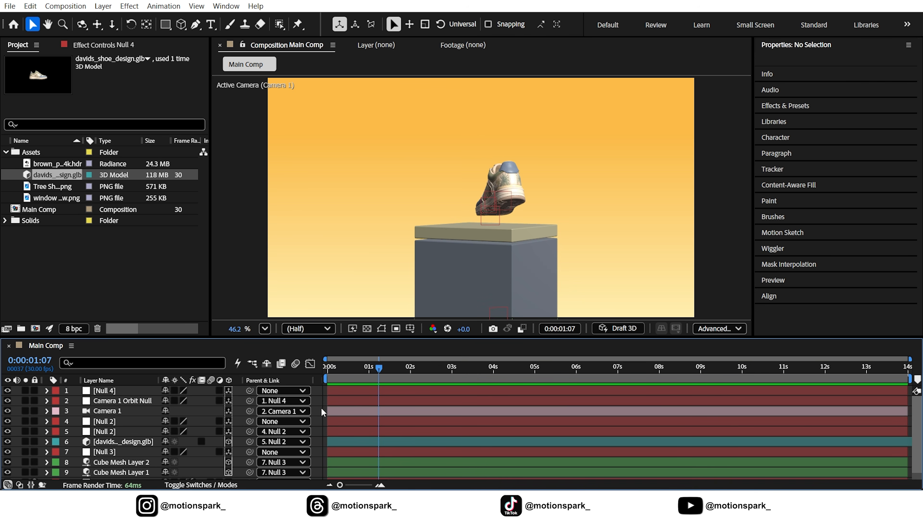
Step: Add an Environment light to the composition with 100% intensity and shadow casting enabled
click(108, 6)
mouse_move(124, 19)
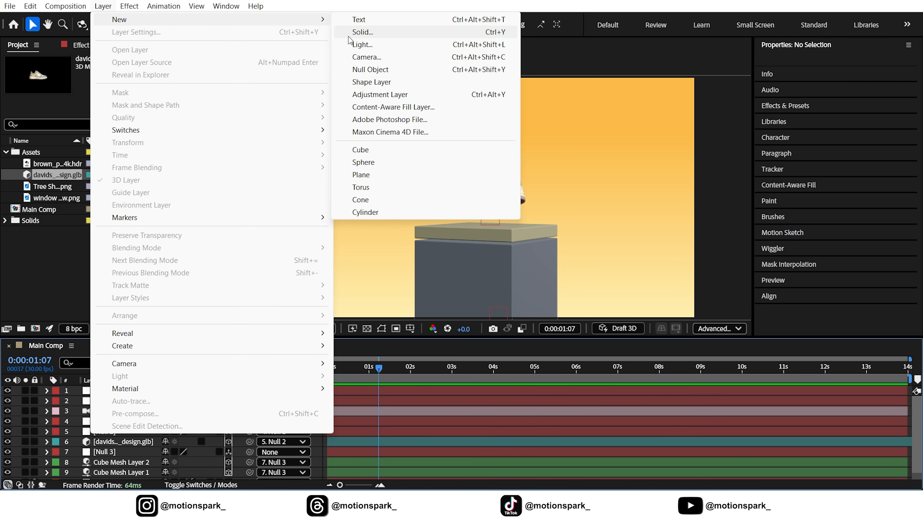
click(364, 45)
click(716, 94)
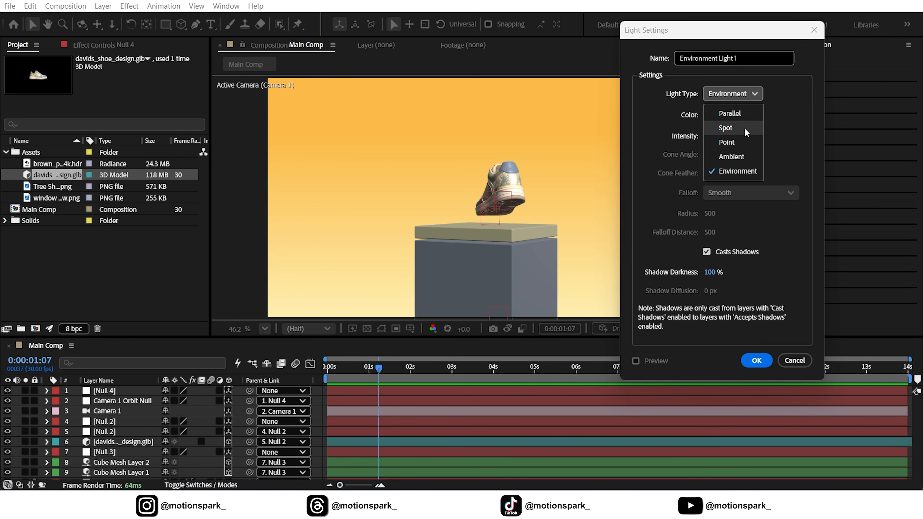
click(725, 171)
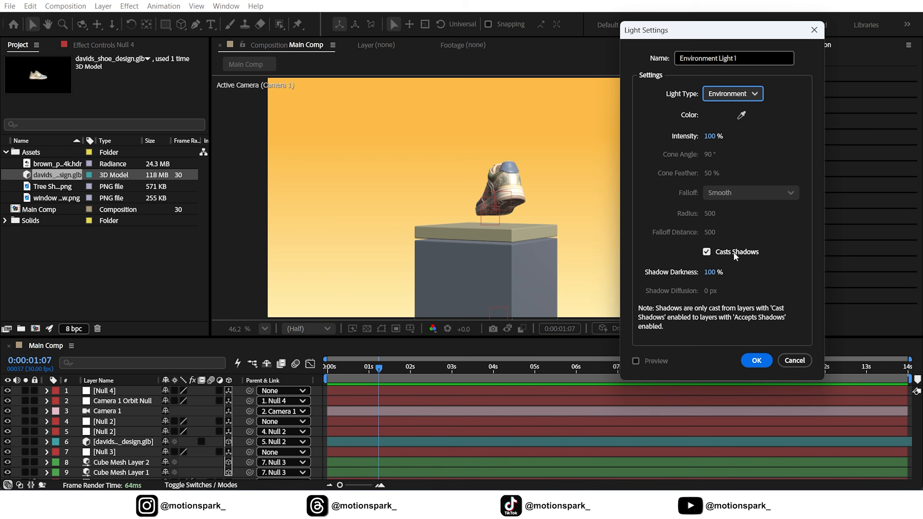
click(751, 360)
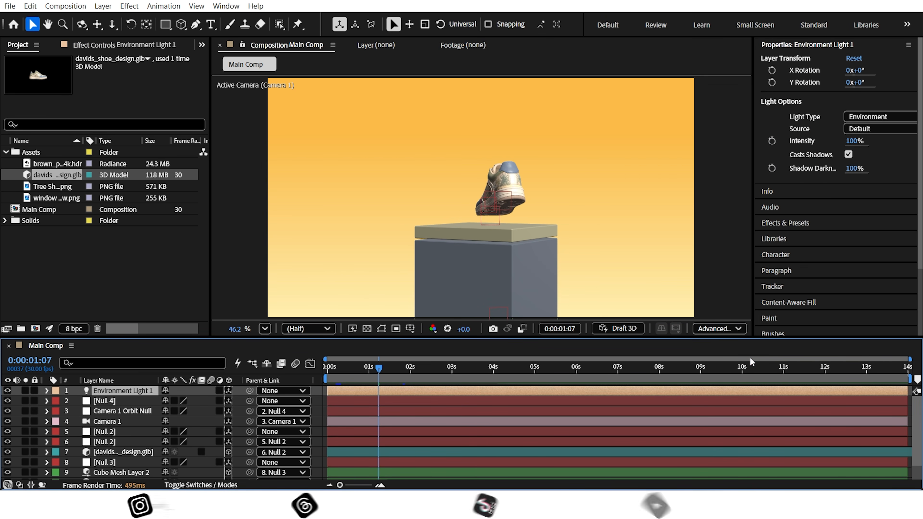
Step: Fit the environment light's shadow casting box to the scene in the Advanced 3D render options
click(728, 331)
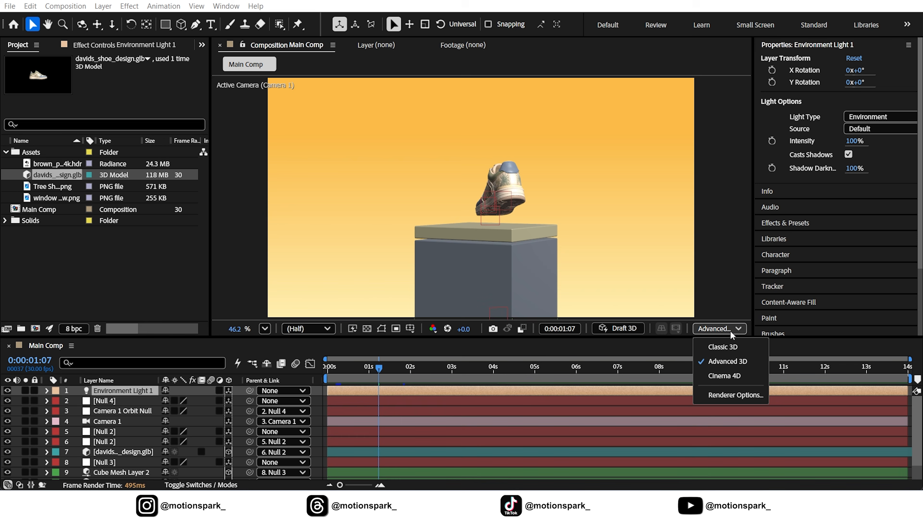
click(723, 396)
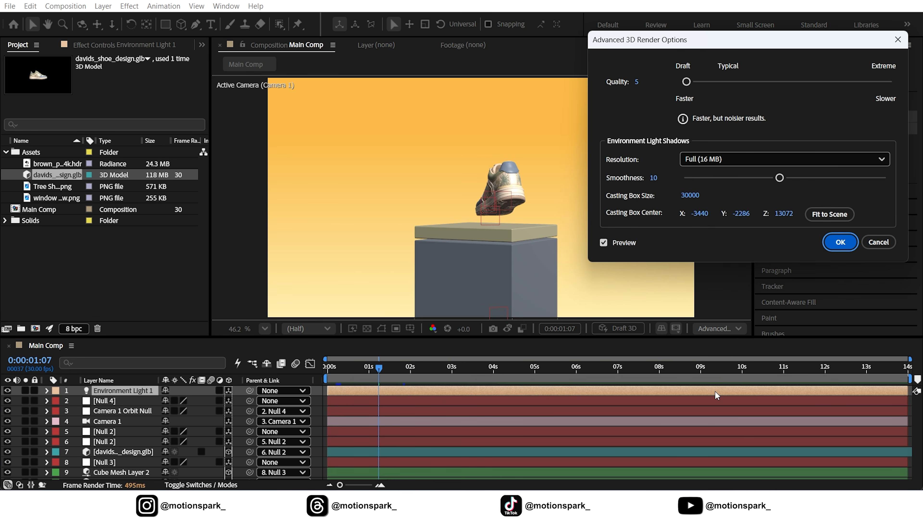
click(819, 214)
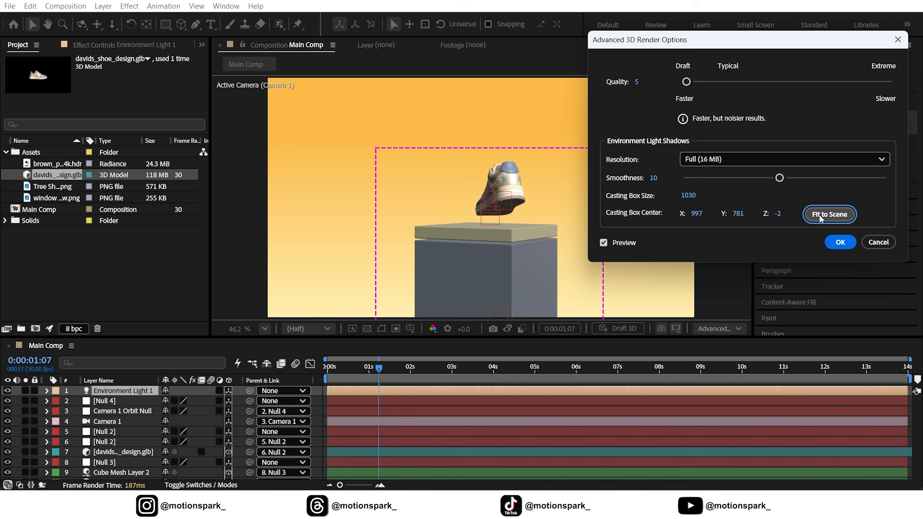
click(834, 243)
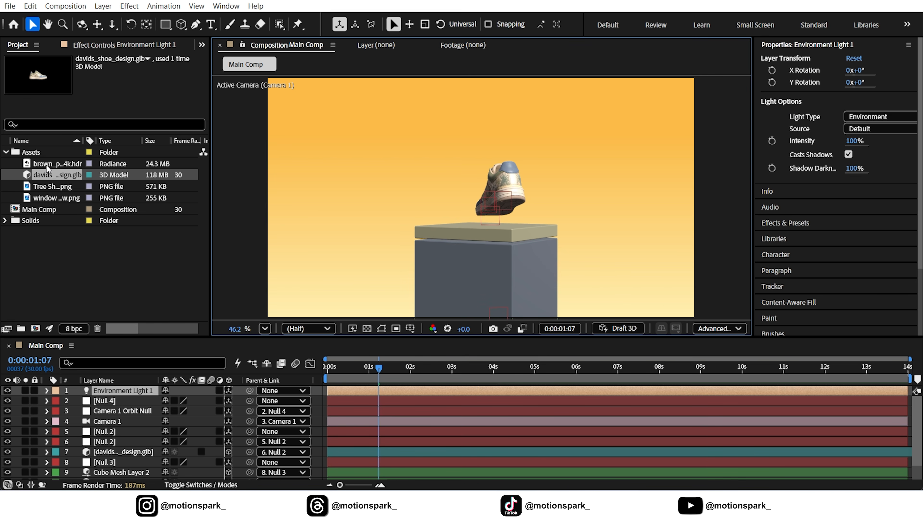
Step: Add brown_photostudio_02_4k.hdr as a hidden top layer and set it as the source of Environment Light 1
drag(46, 164, 111, 389)
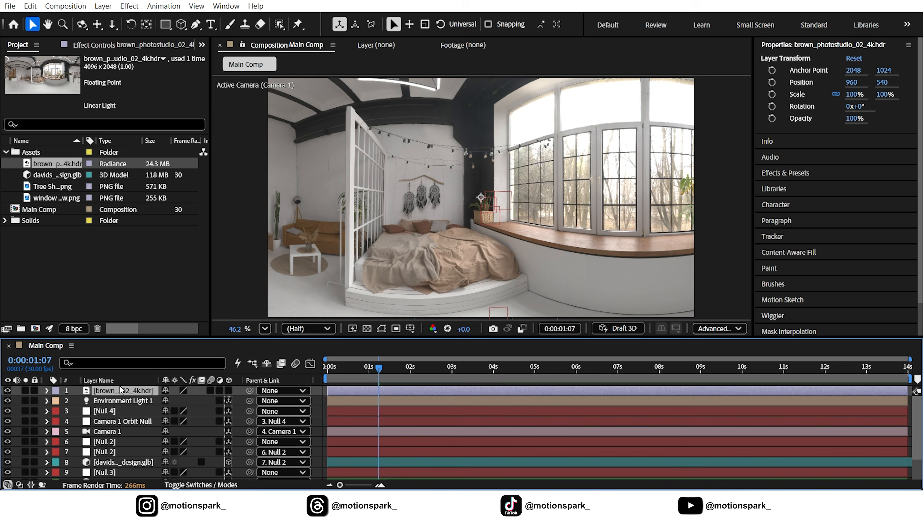
click(8, 390)
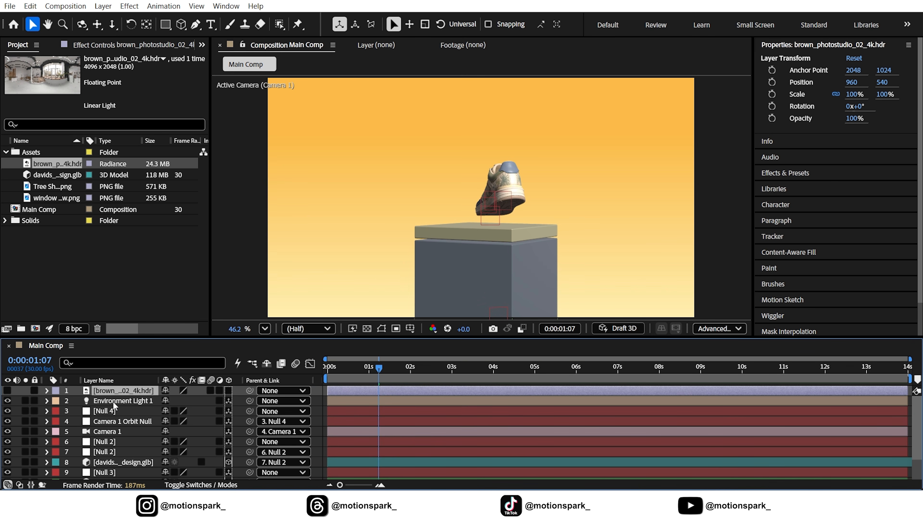
click(113, 401)
click(47, 401)
click(56, 422)
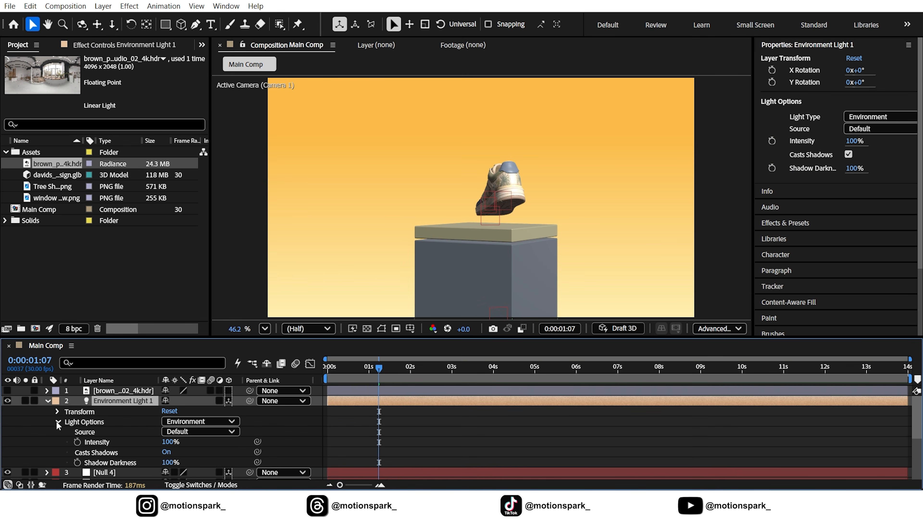
click(186, 432)
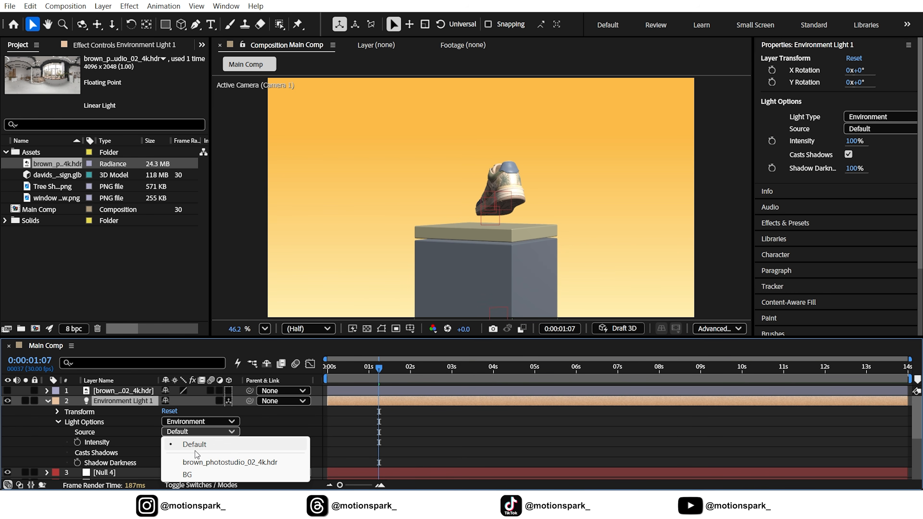
click(210, 463)
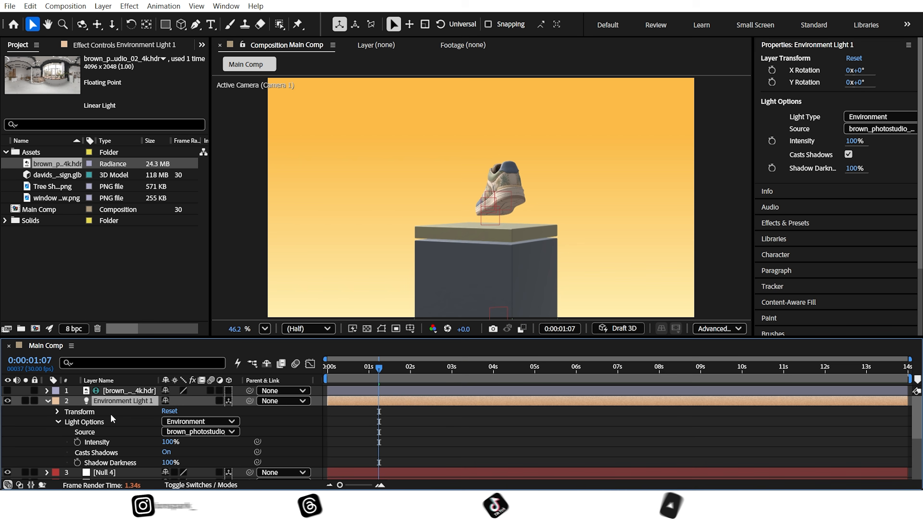
Step: Set Environment Light 1's X Rotation to 50° and its Y Rotation to 70°
click(57, 412)
click(178, 422)
text(50)
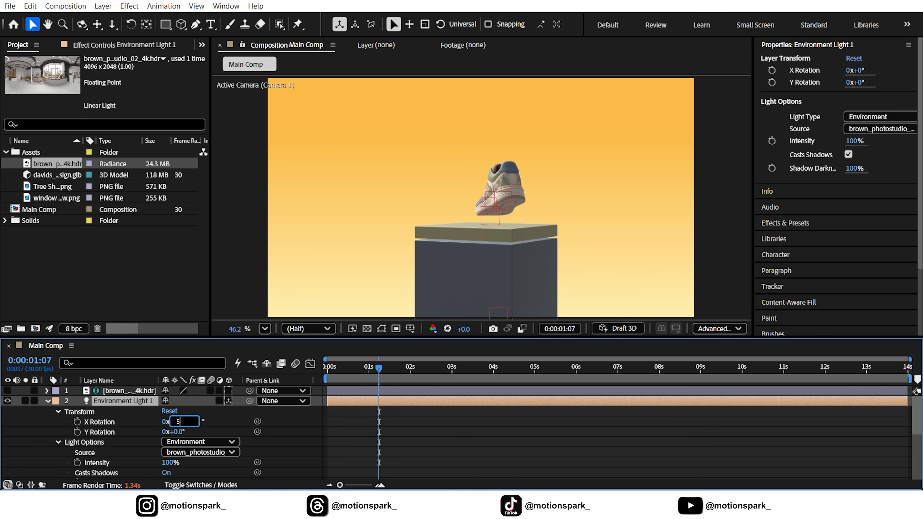
key(Return)
click(177, 432)
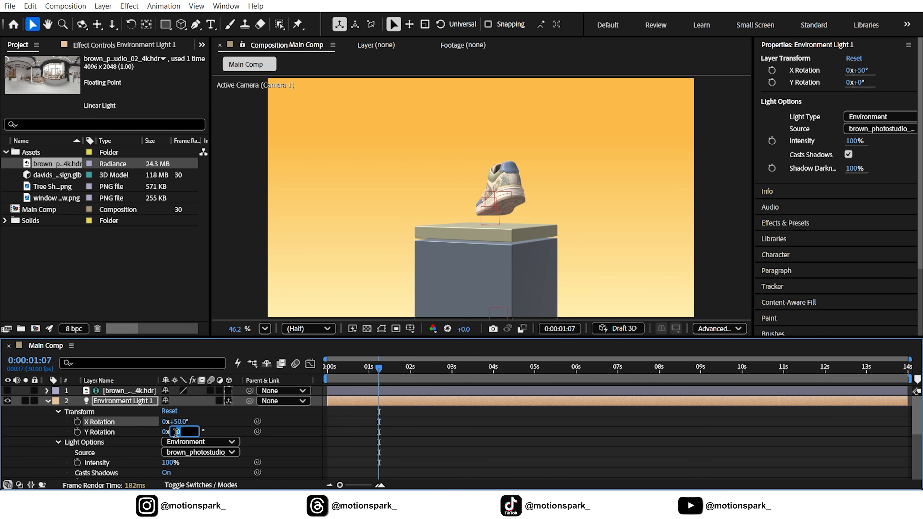
key(Return)
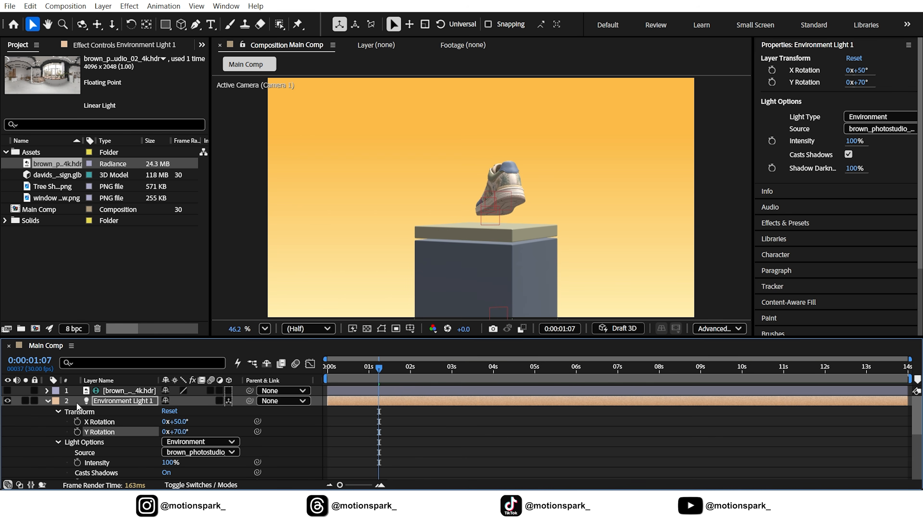
Step: Collapse Environment Light 1's properties and scrub the first second of the animation to check the lighting
drag(356, 369, 227, 367)
click(49, 401)
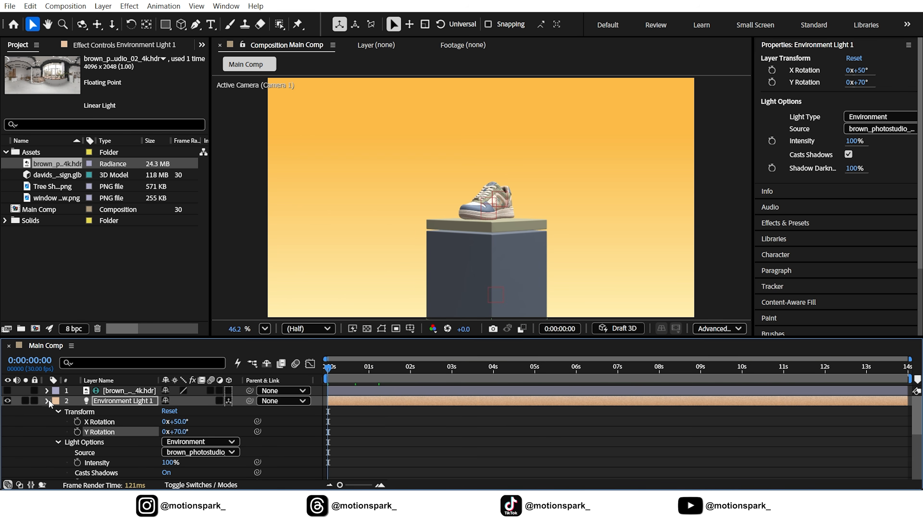
drag(347, 368, 369, 369)
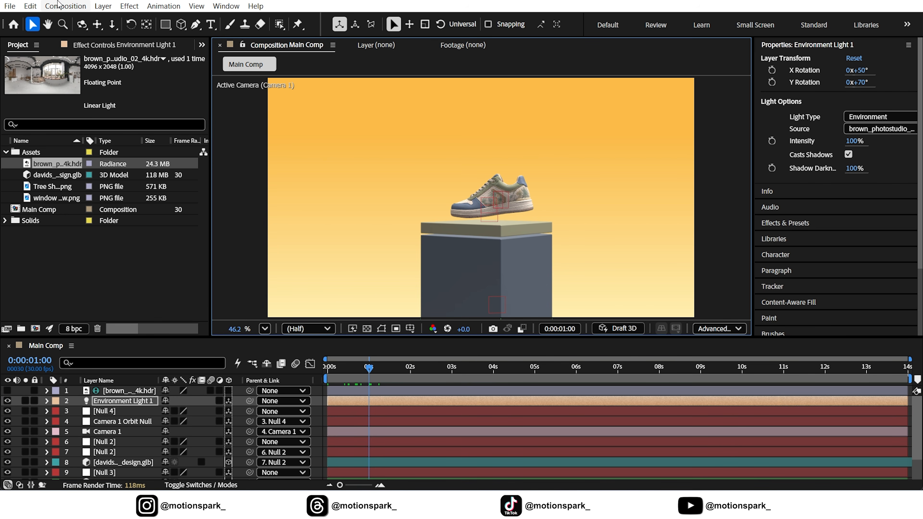
Step: Add a new light of type Ambient to the composition with its default color and intensity
click(103, 5)
mouse_move(125, 22)
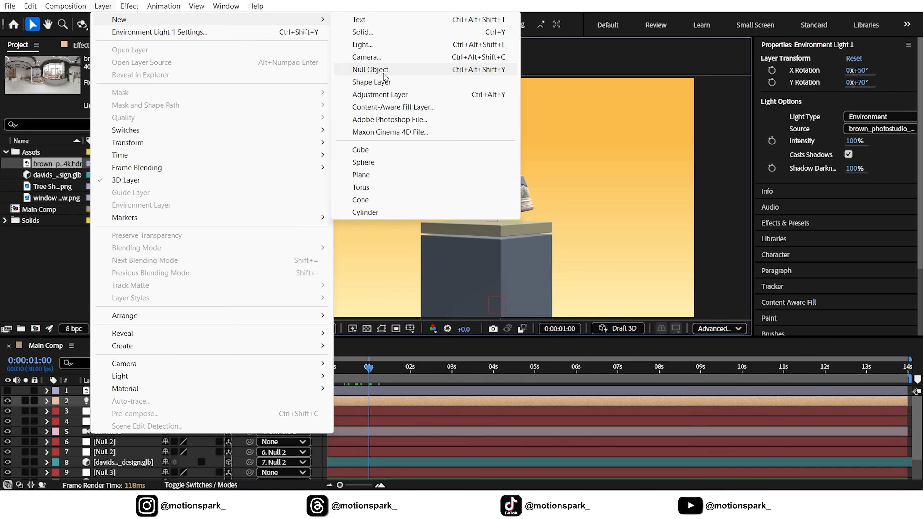
click(373, 46)
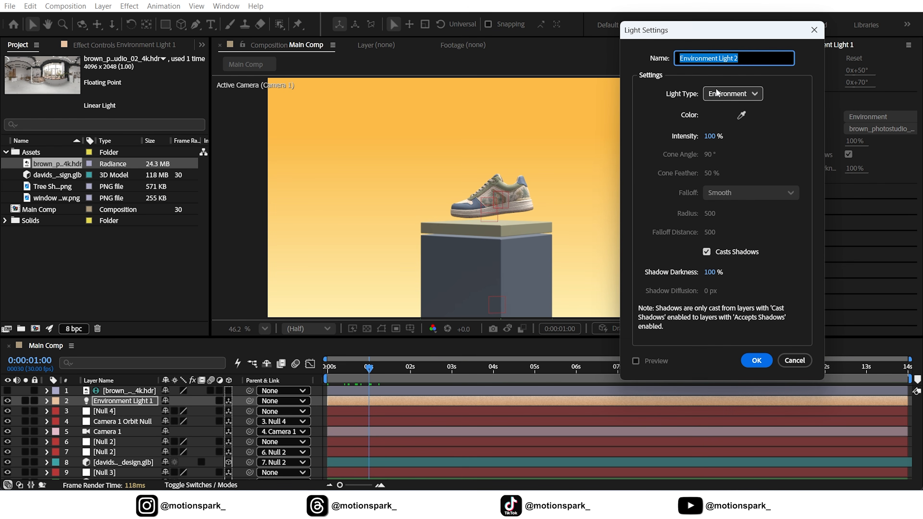
click(723, 94)
click(725, 155)
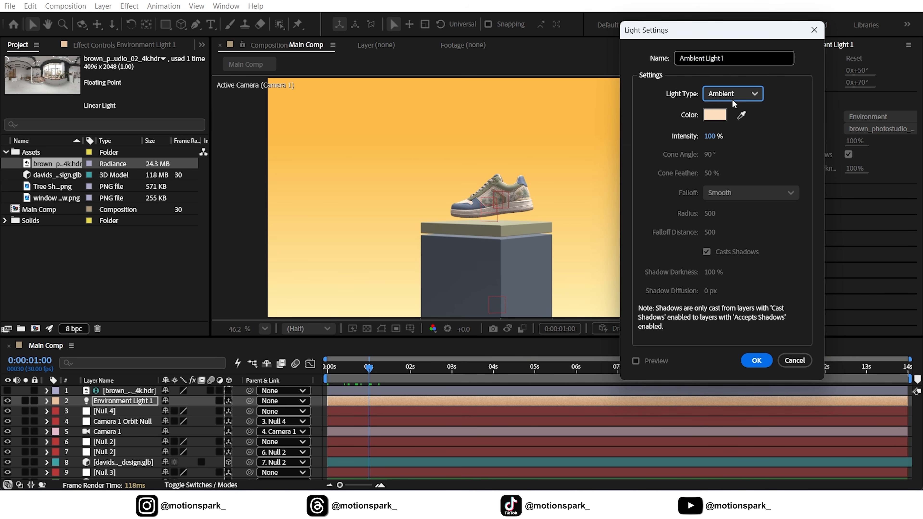
click(756, 361)
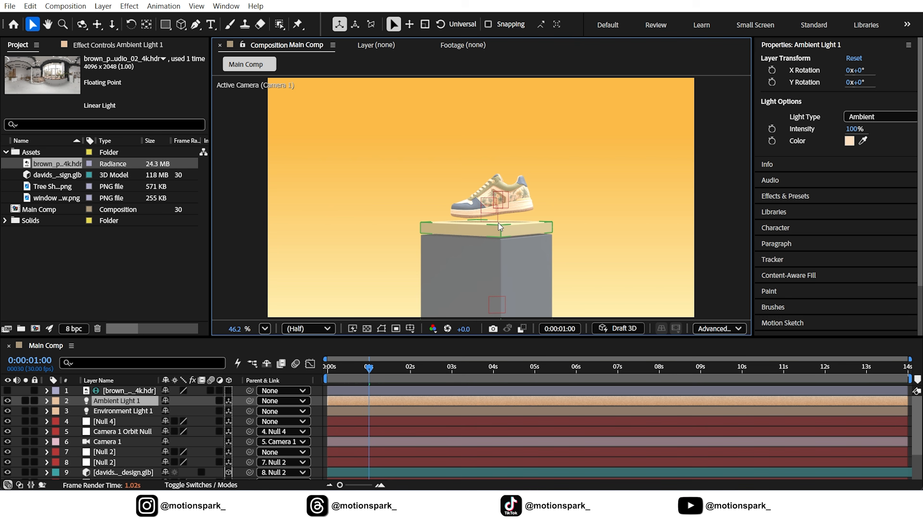
Step: Set the ambient light's Intensity to 15%, then check the shoe up close and fit the composition view again
click(46, 401)
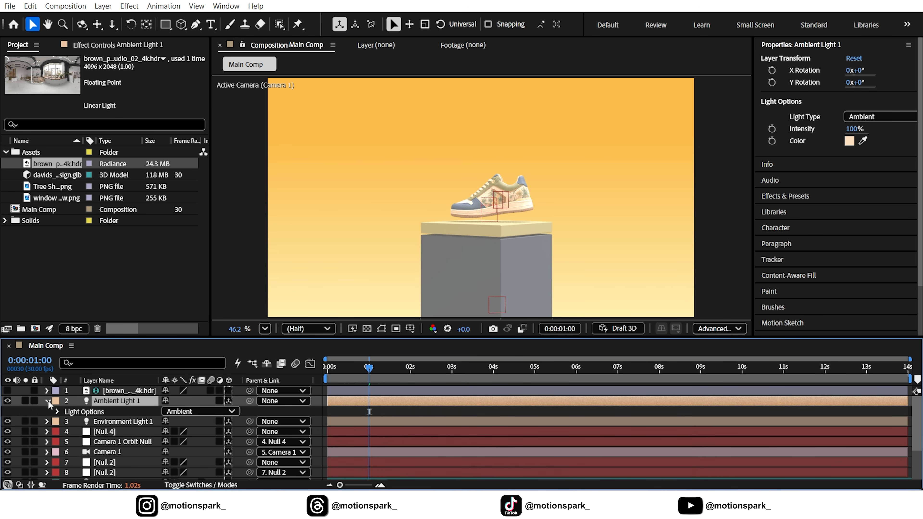
click(57, 411)
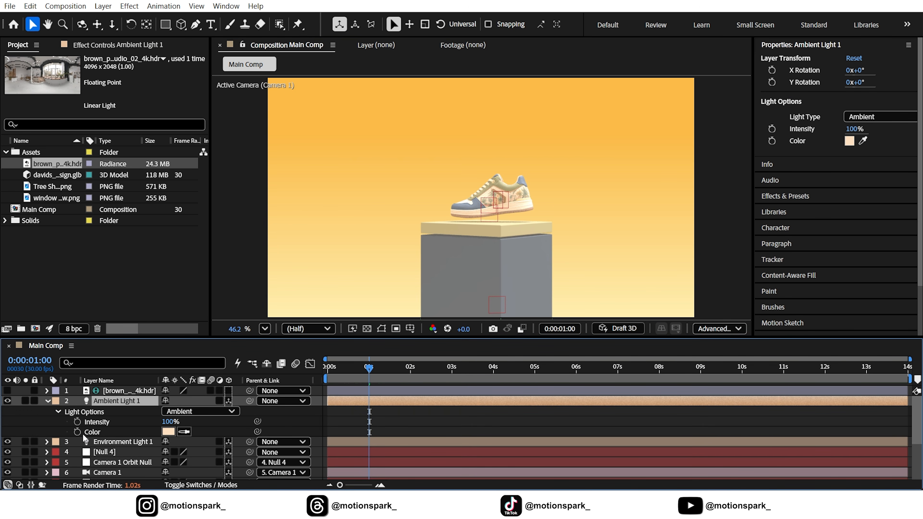
click(170, 423)
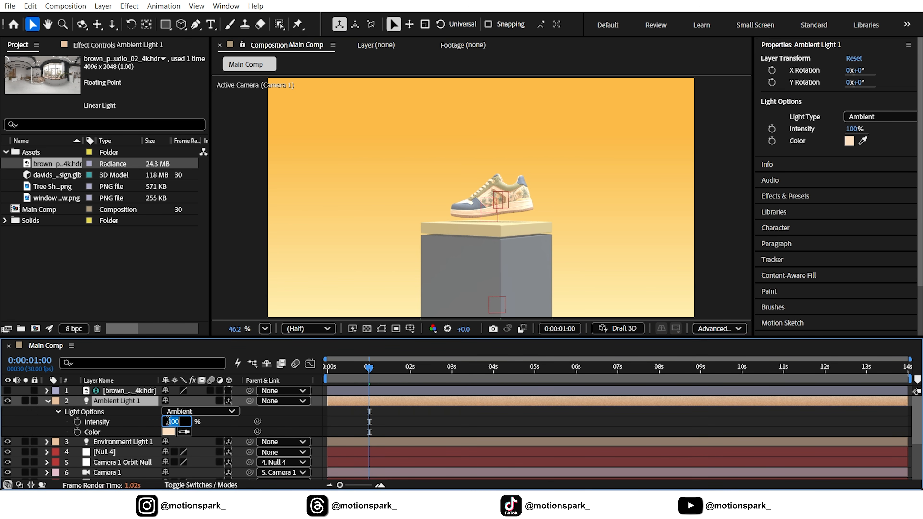
click(212, 423)
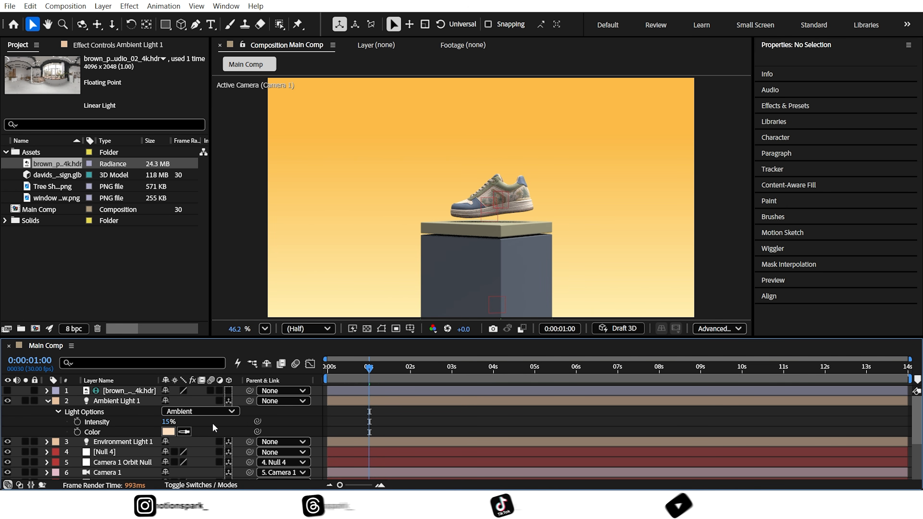
click(46, 401)
scroll(445, 226, up, 3)
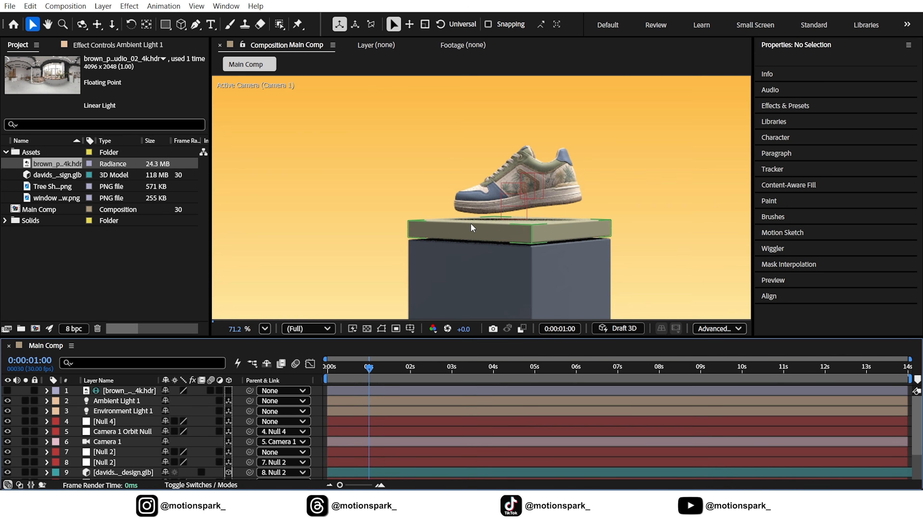
click(265, 329)
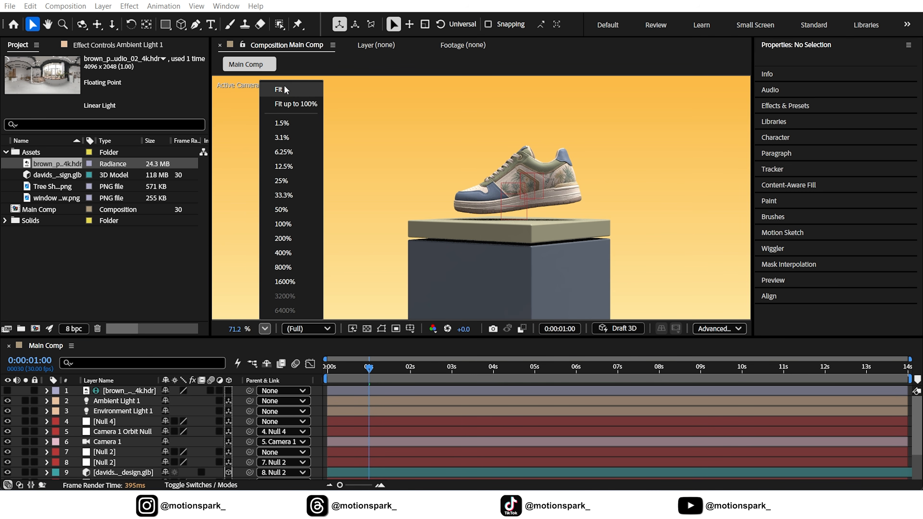
click(287, 94)
Step: Place window shadow.png directly above the BG layer and make it a 3D layer
key(Home)
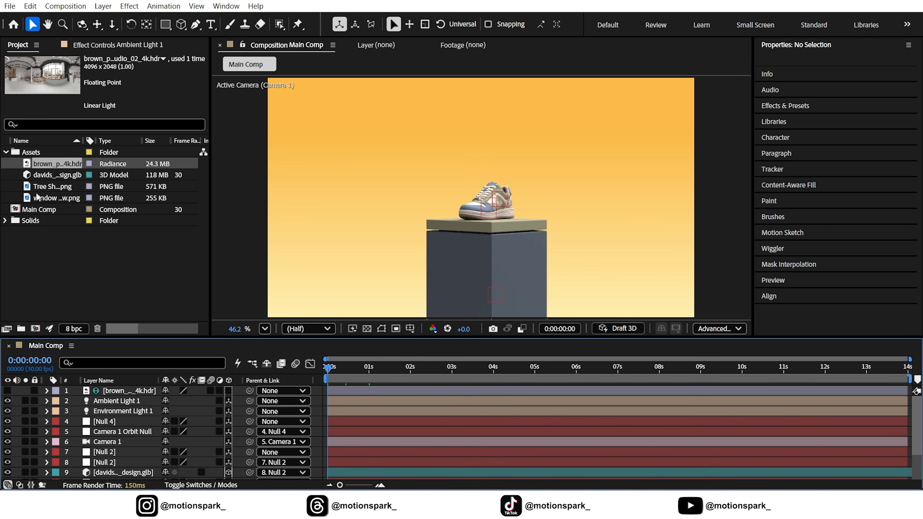
drag(49, 198, 112, 468)
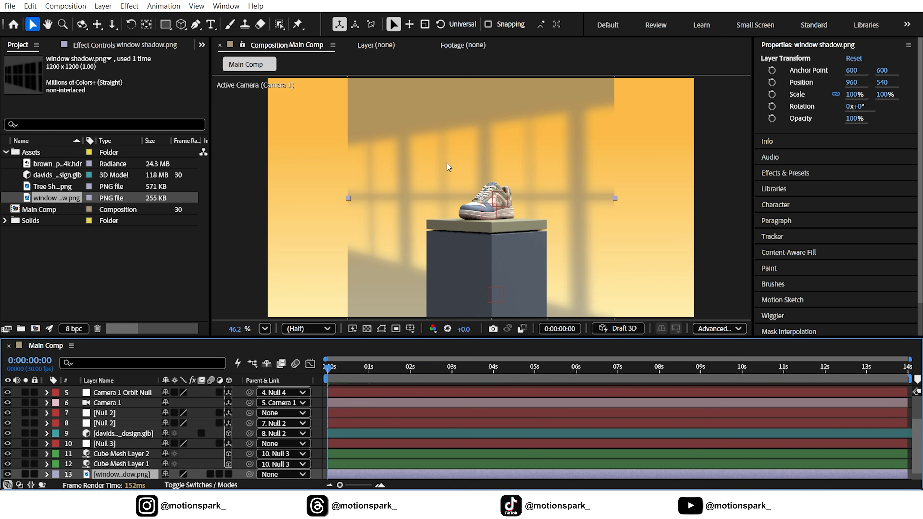
scroll(198, 467, down, 1)
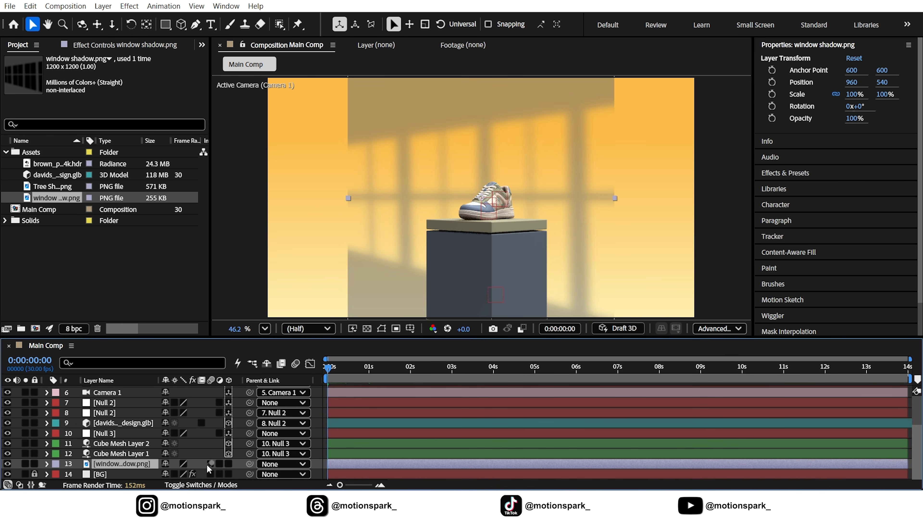
click(228, 464)
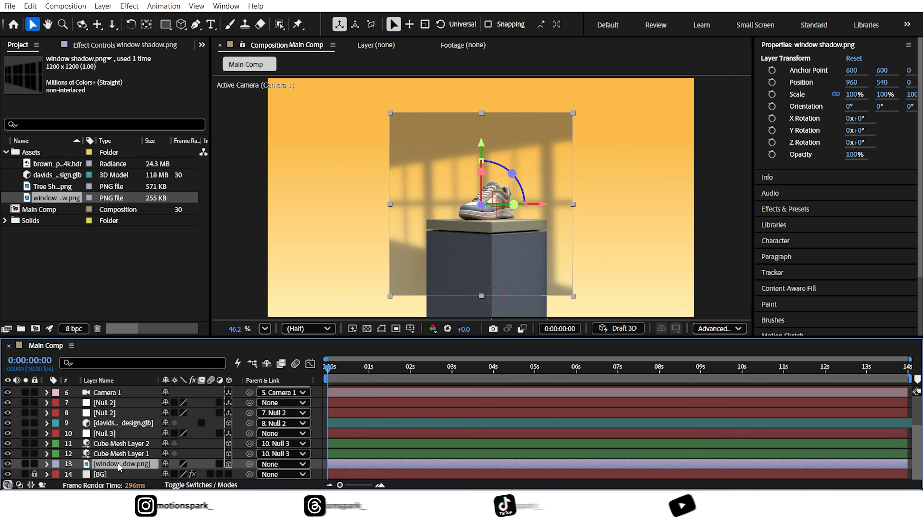
Step: Set the window shadow layer's Z position to 15000 and scale it up to 1160% to cover the background
key(p)
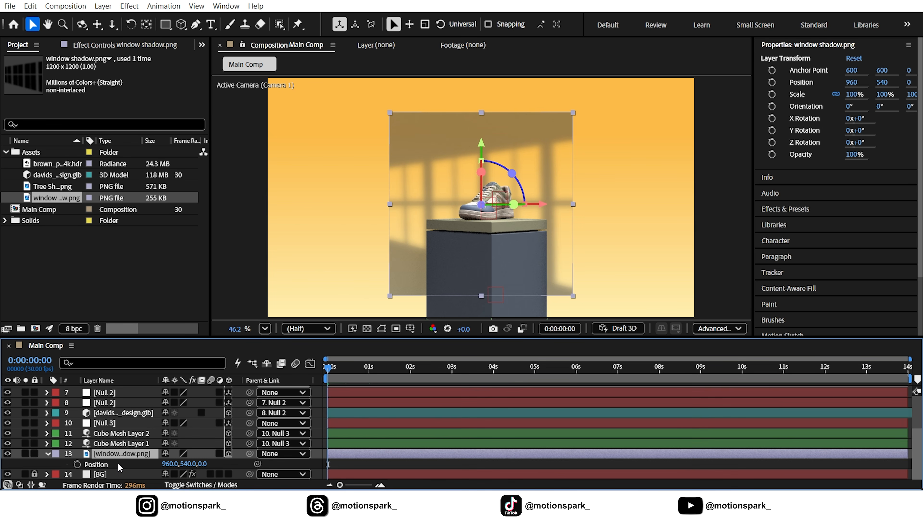
click(203, 465)
key(Return)
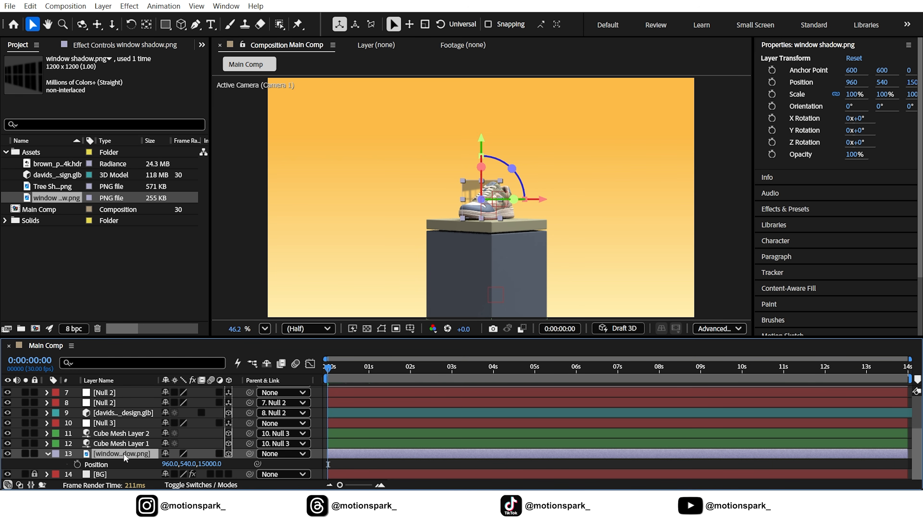
key(s)
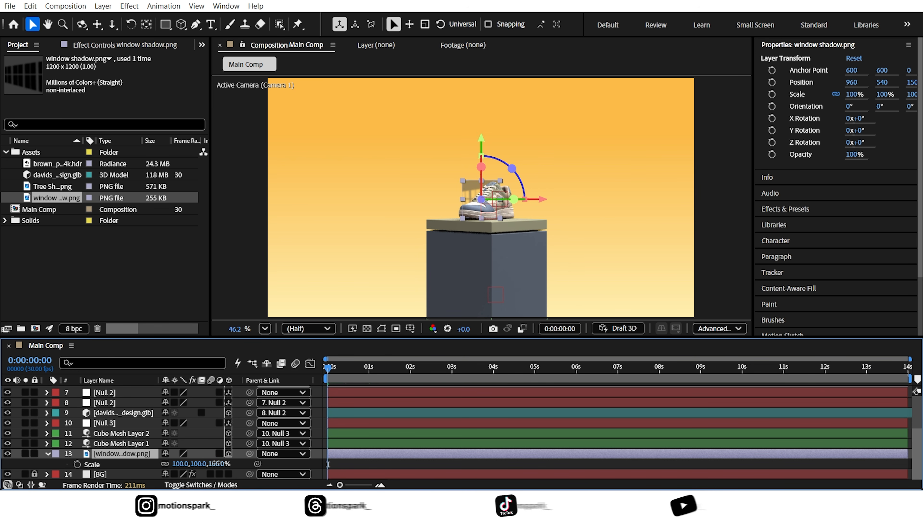
drag(232, 464, 282, 464)
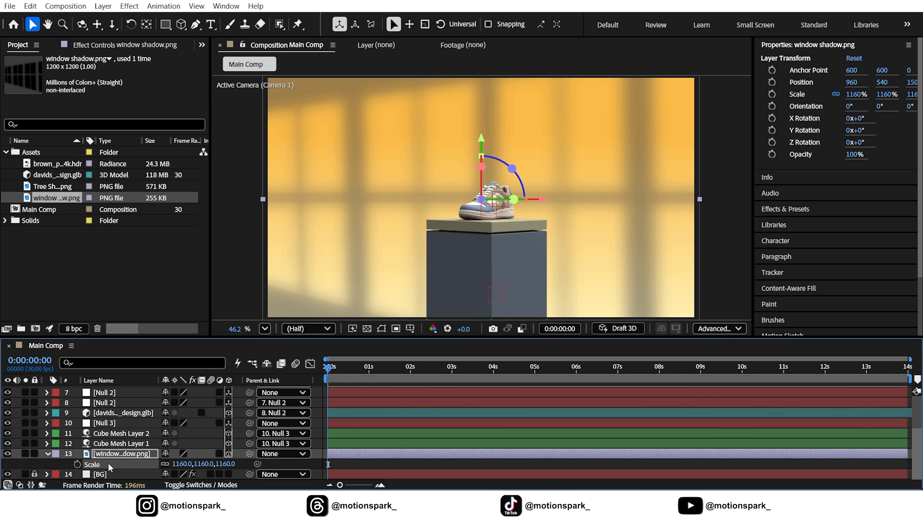
click(51, 454)
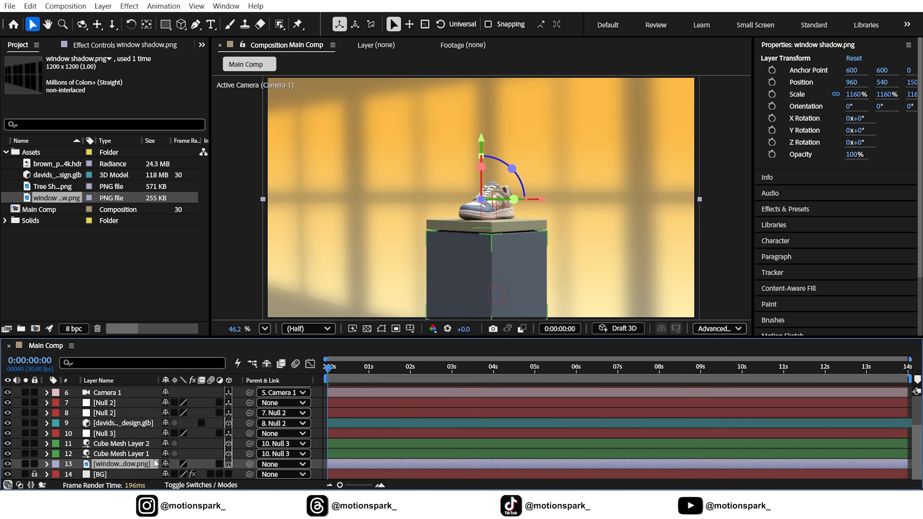
Step: Apply the Gaussian Blur effect to the window shadow layer and set its Blurriness
click(801, 210)
click(793, 106)
text(gau)
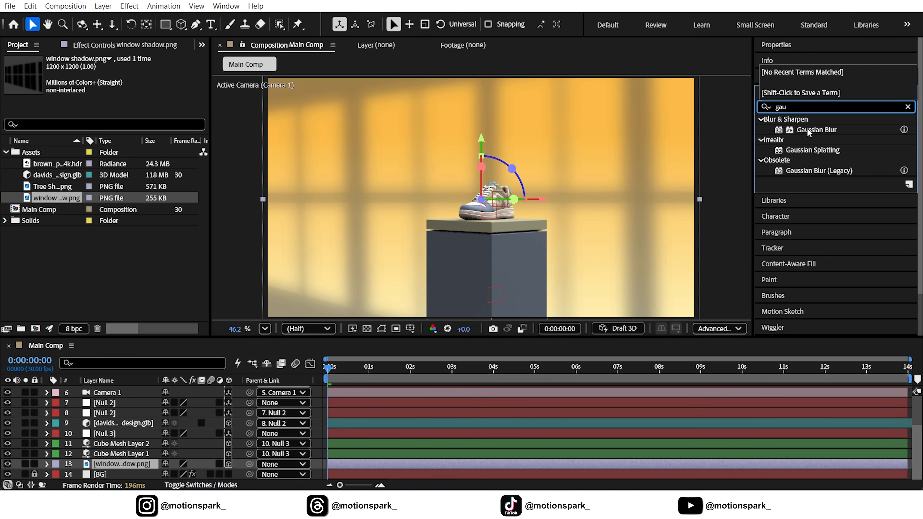
drag(807, 129, 113, 466)
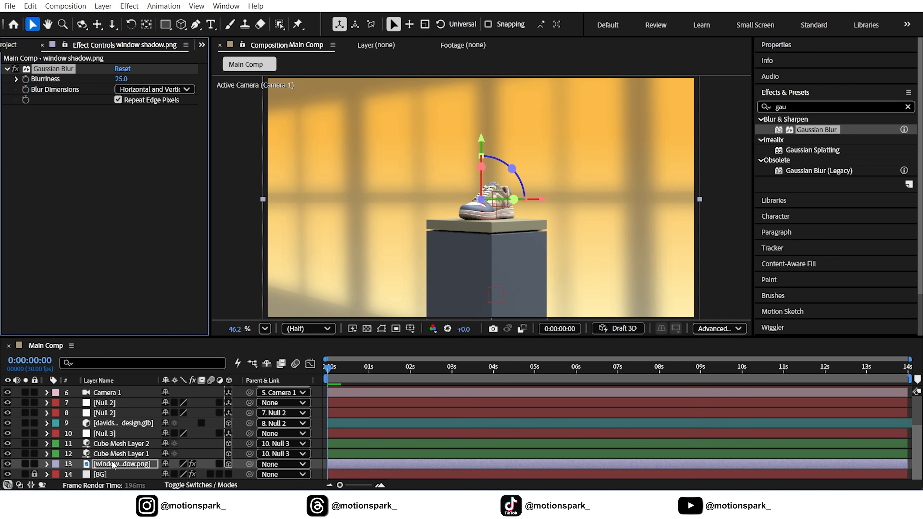
click(121, 76)
key(Return)
Step: Place Tree Shadow.png between the window shadow and BG layers
click(30, 46)
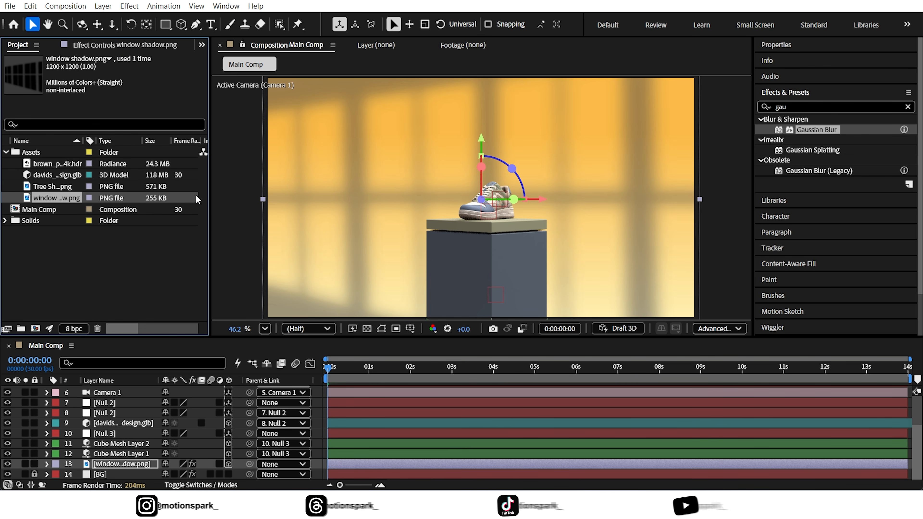
click(47, 186)
drag(47, 186, 104, 465)
Step: Apply the Fill effect to the Tree Shadow layer and set its color to black (000000)
drag(787, 107, 736, 121)
text(fill)
drag(799, 191, 642, 235)
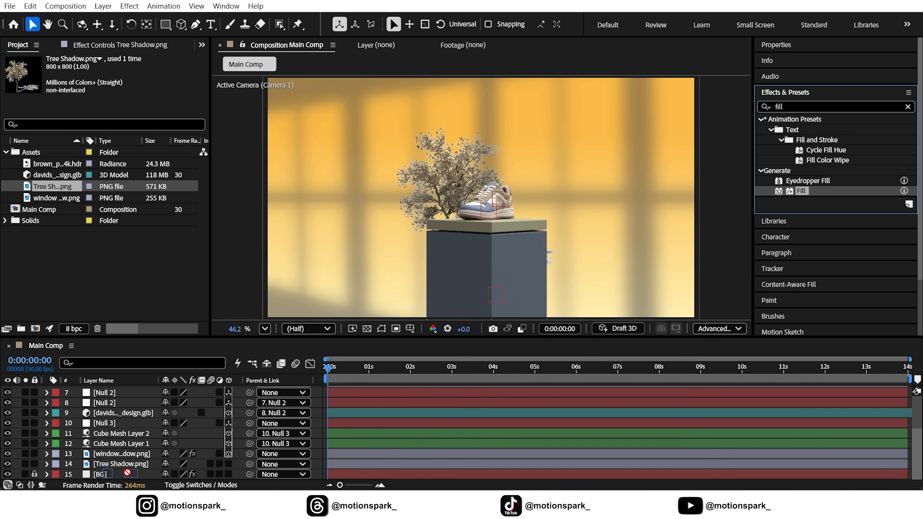
click(120, 102)
drag(157, 287, 89, 330)
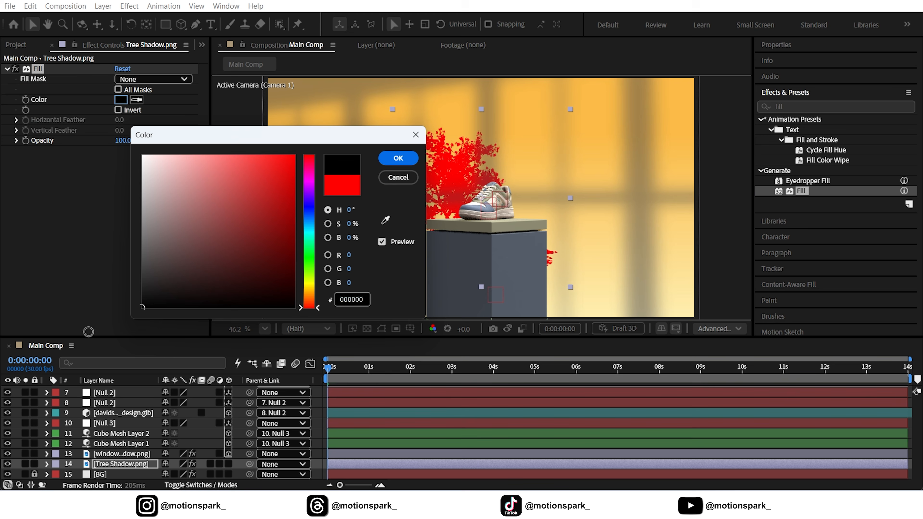
click(399, 159)
Step: Make Tree Shadow a 3D layer, set its Z position to 17000 and enlarge it to spread behind the pedestal
key(p)
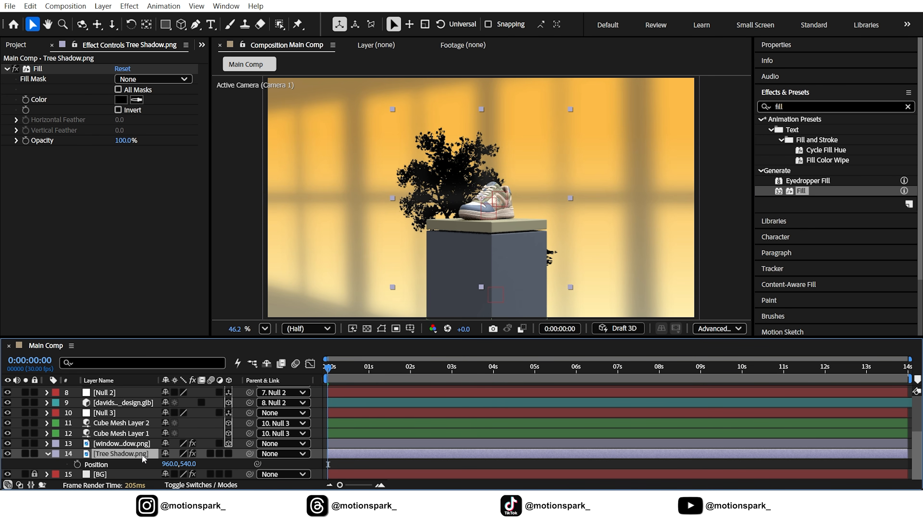
click(231, 455)
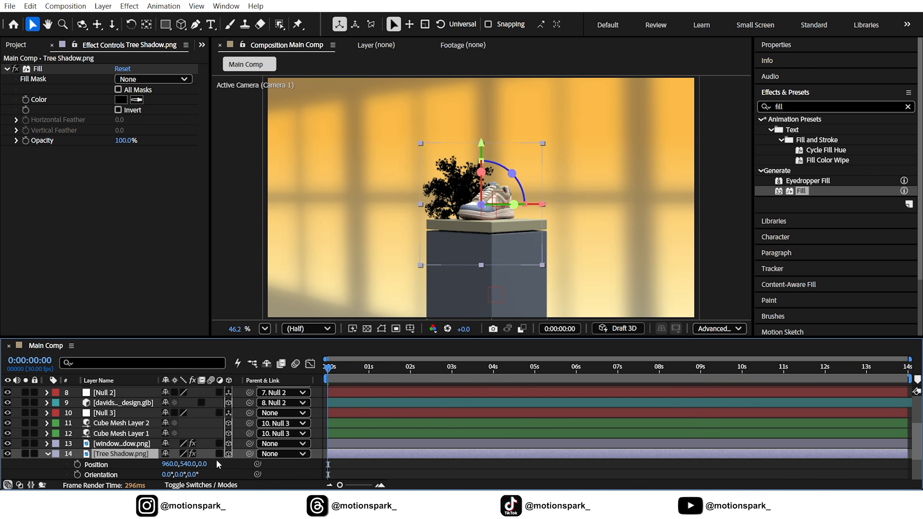
click(206, 464)
key(Return)
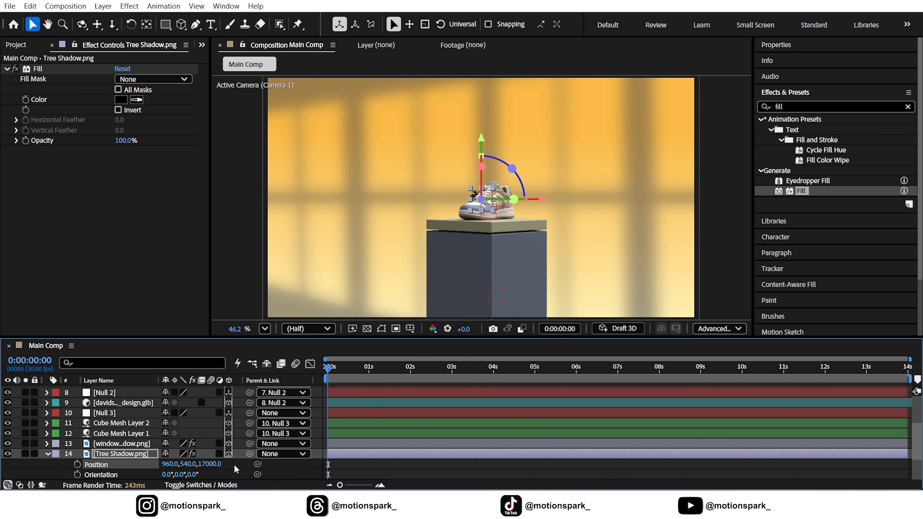
key(s)
drag(182, 464, 287, 461)
Step: Rotate the tree shadow around its Z axis and move it to the upper-left part of the frame
key(r)
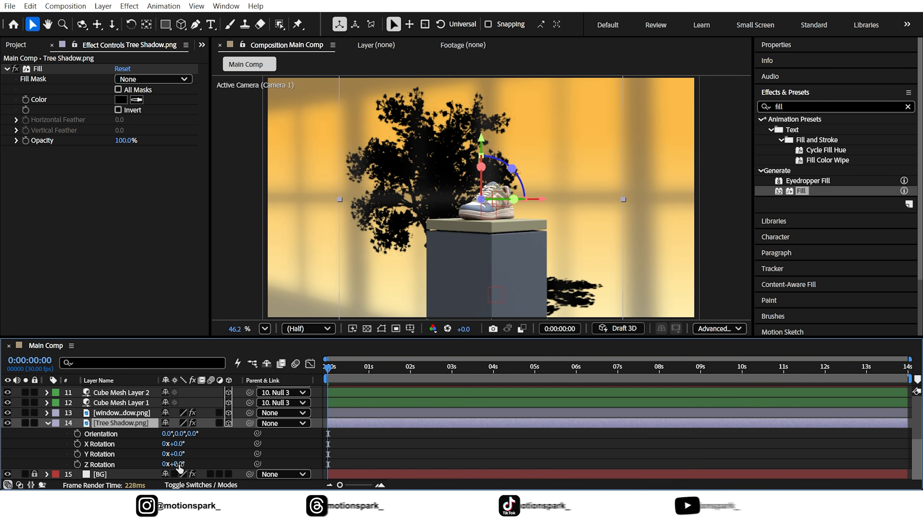
drag(177, 465, 277, 464)
drag(567, 206, 375, 149)
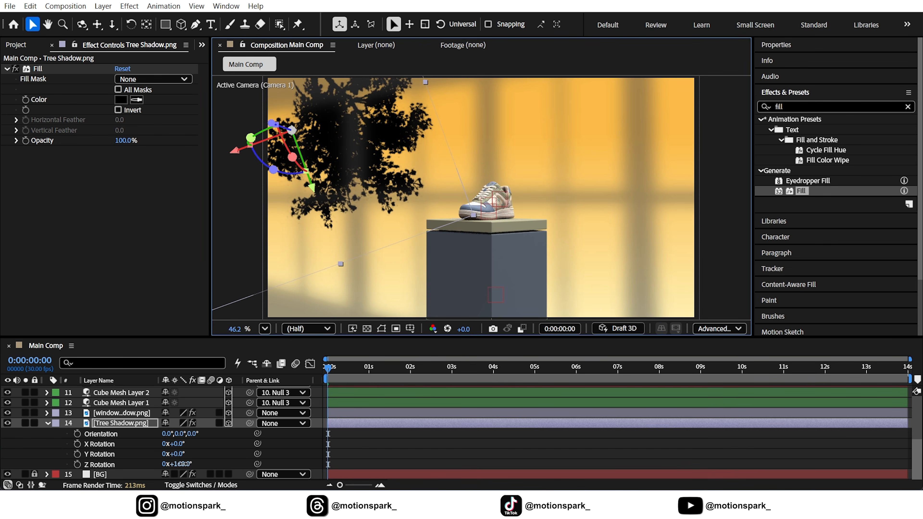
drag(182, 465, 233, 464)
Step: Scale the tree shadow to 1444% and nudge it so its branches hang from the frame's upper-left corner
click(112, 423)
key(s)
drag(373, 166, 378, 148)
drag(183, 465, 206, 464)
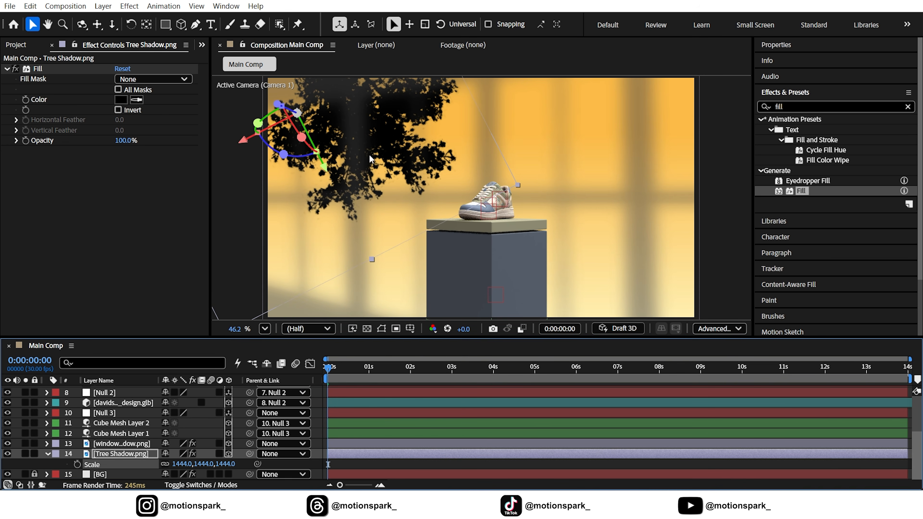
drag(367, 155, 366, 153)
Step: Set the Tree Shadow layer's Opacity to 15% and collapse its properties
key(t)
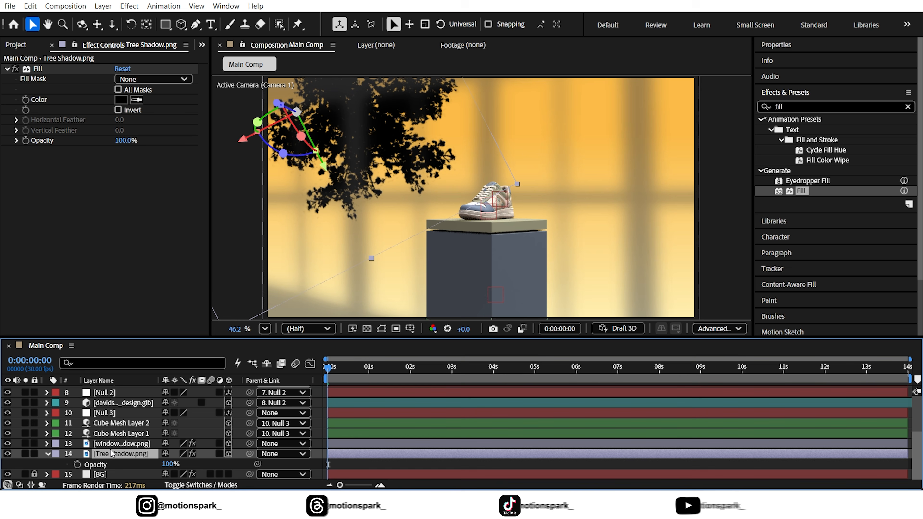
click(167, 465)
text(15)
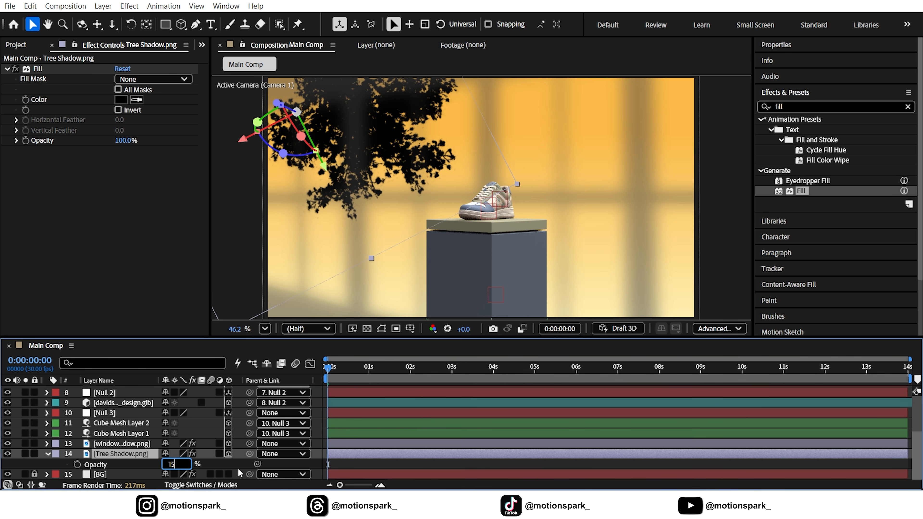
click(236, 467)
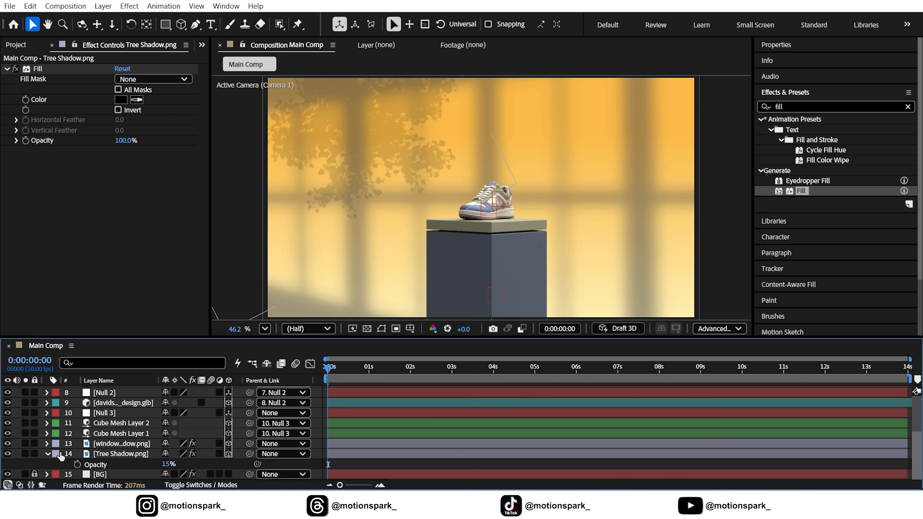
click(47, 454)
Step: Apply Gaussian Blur to the Tree Shadow layer with a Blurriness of 5
click(110, 464)
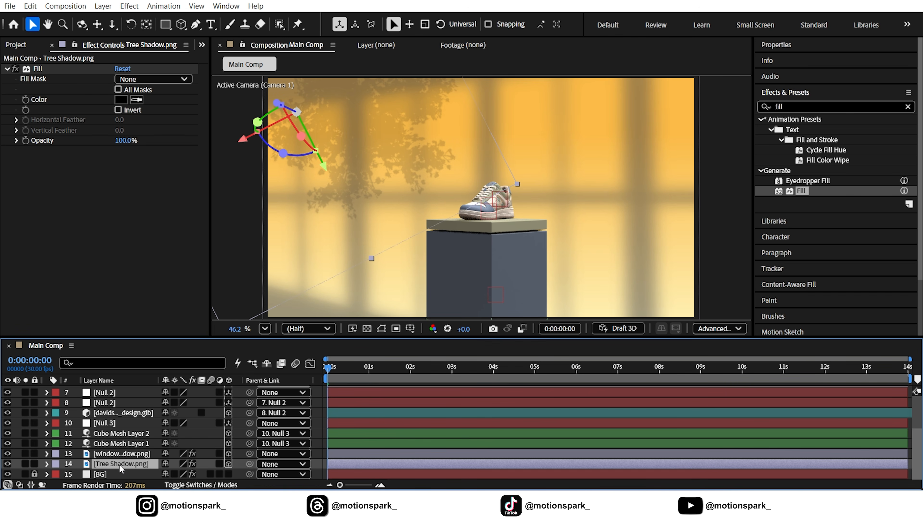
click(799, 106)
text(gau)
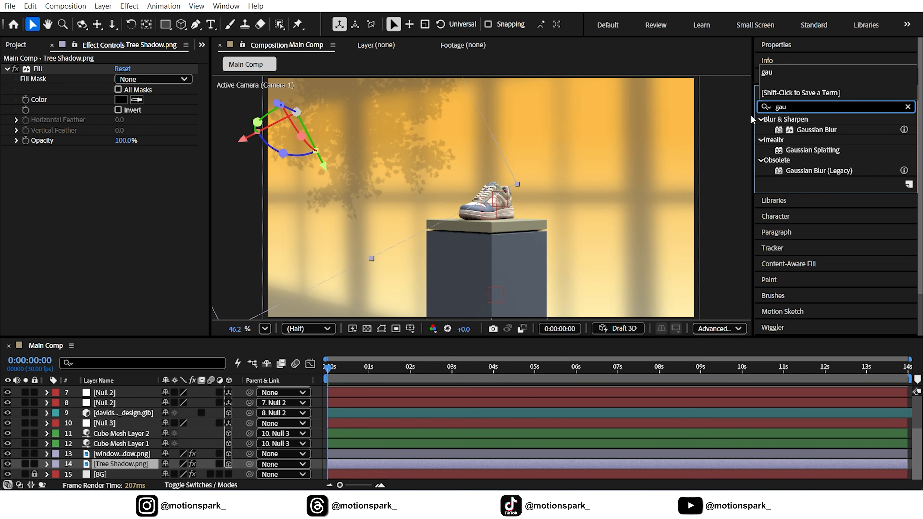
drag(817, 130, 109, 164)
text(5)
click(150, 222)
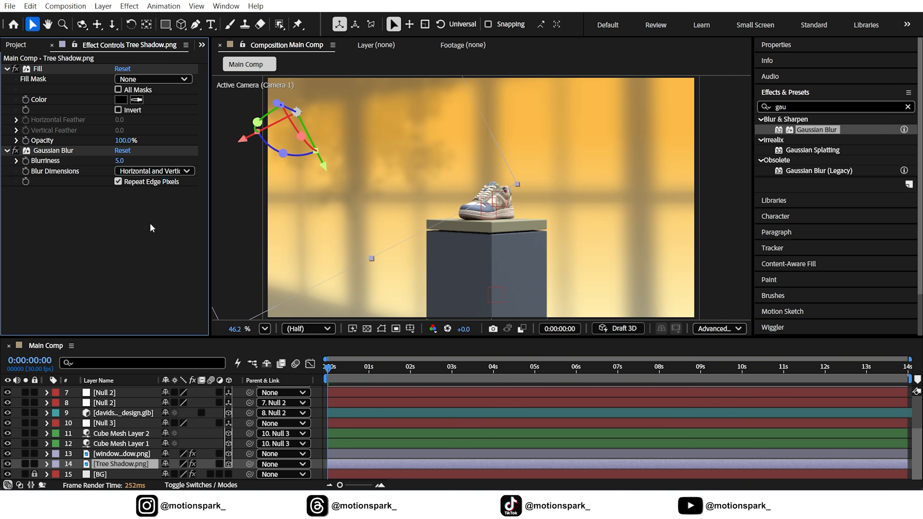
Step: Turn off Repeat Edge Pixels in the Tree Shadow layer's Gaussian Blur and set Blurriness to 10
click(117, 182)
key(Return)
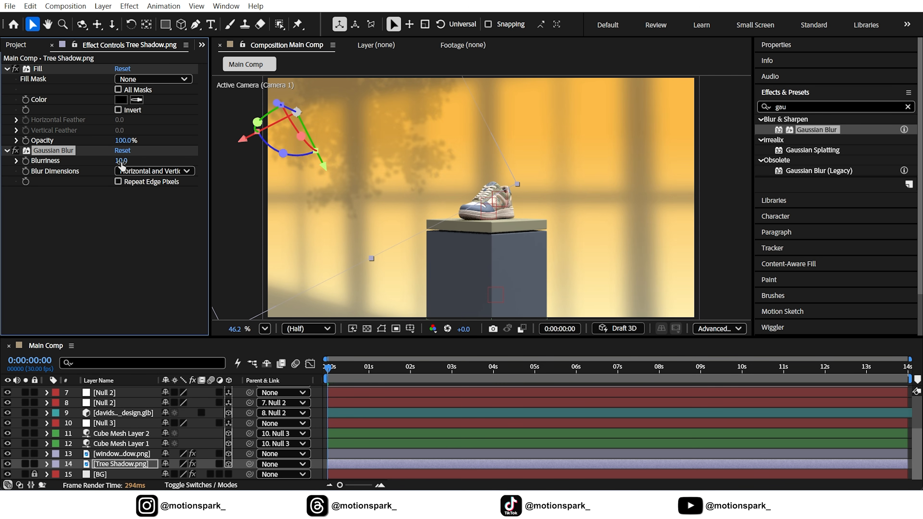
Step: Apply Turbulent Displace to the Tree Shadow layer with an Amount of 10 and a Size of 15
click(108, 462)
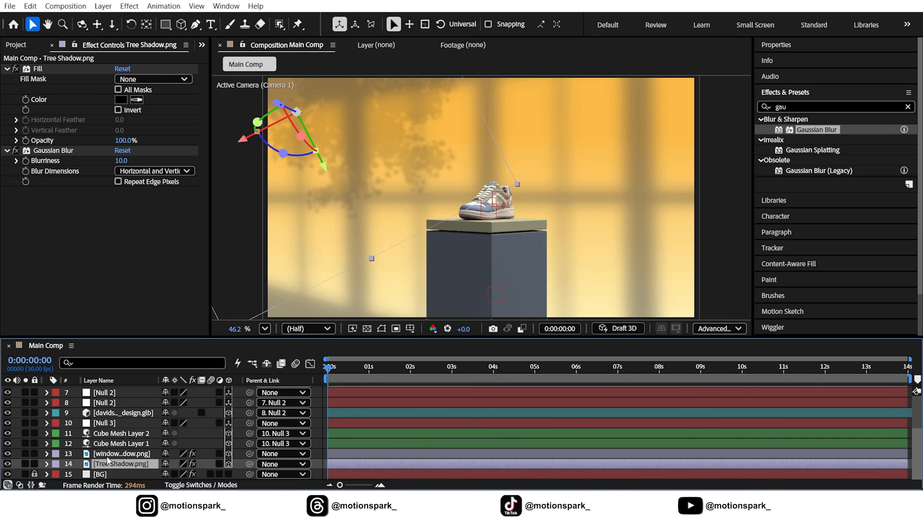
click(775, 107)
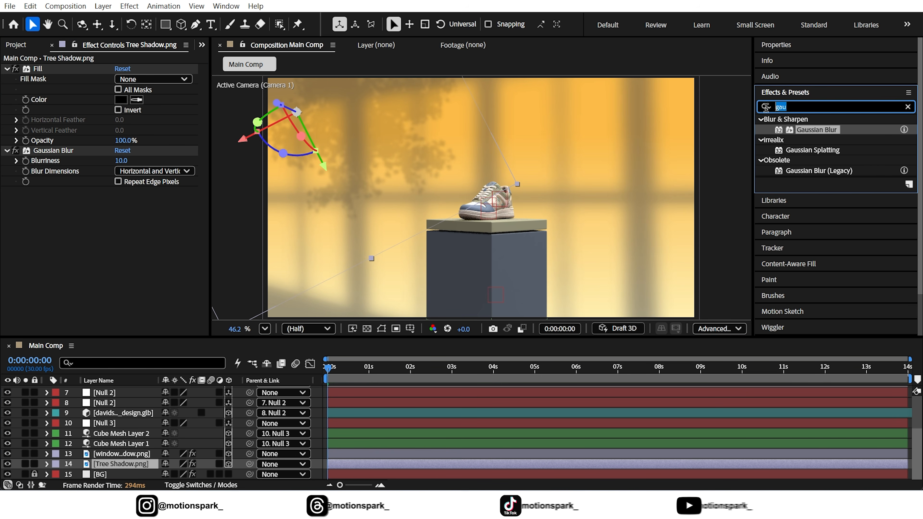
text(turb)
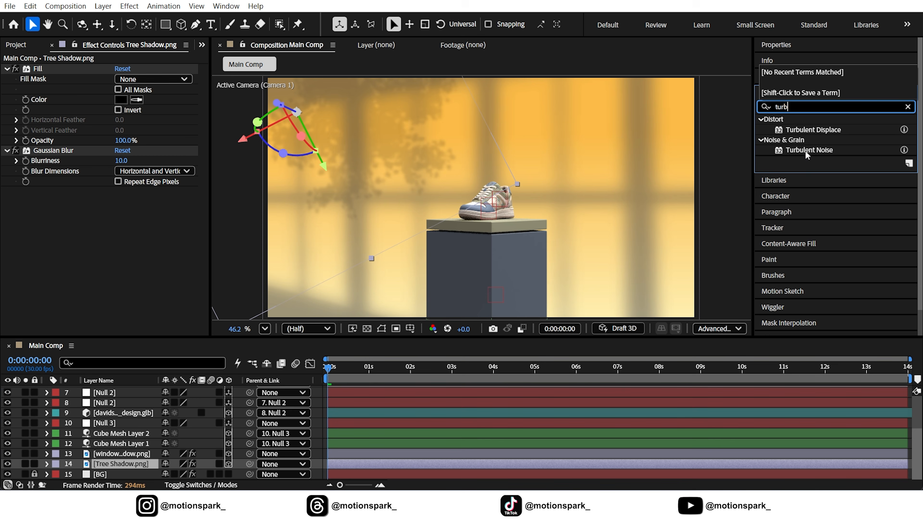
drag(813, 130, 118, 463)
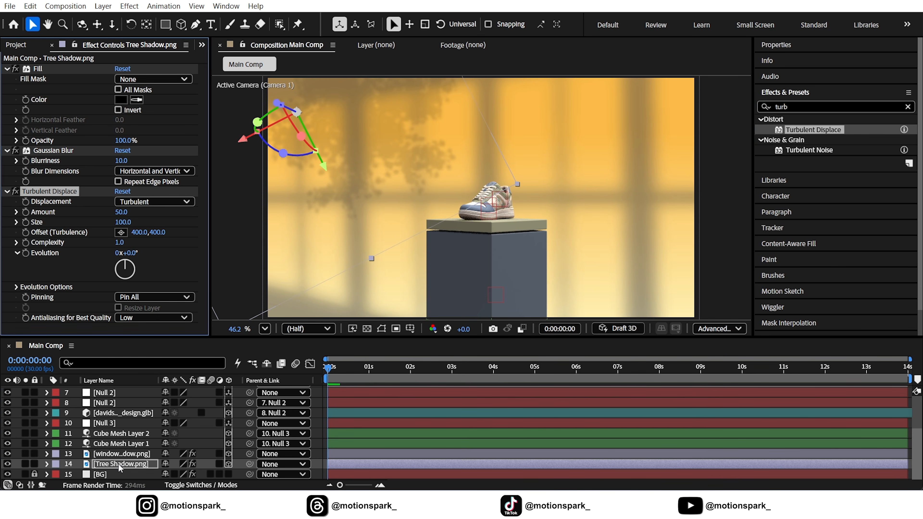
text(1)
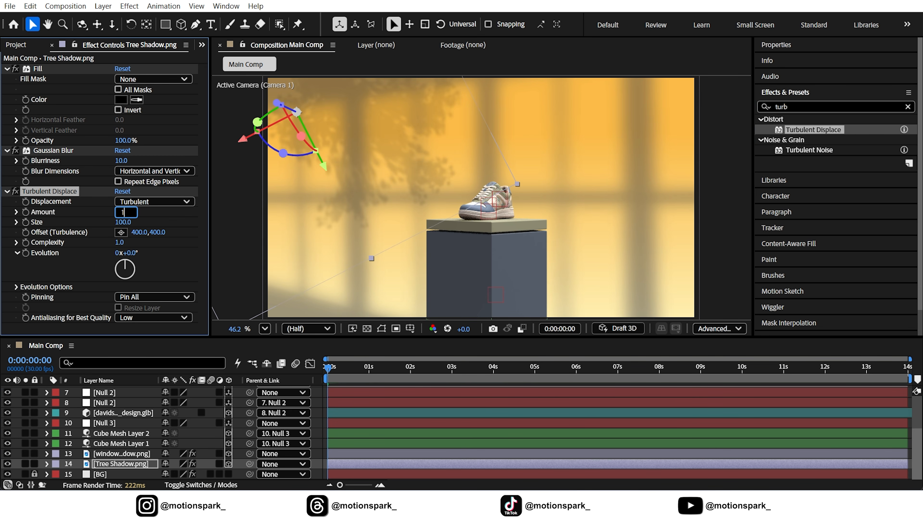
text(0)
key(Return)
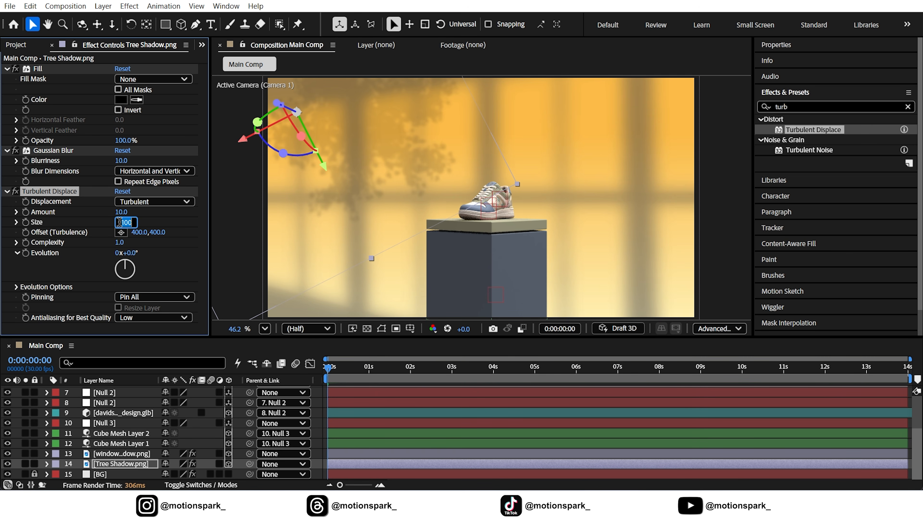
key(Return)
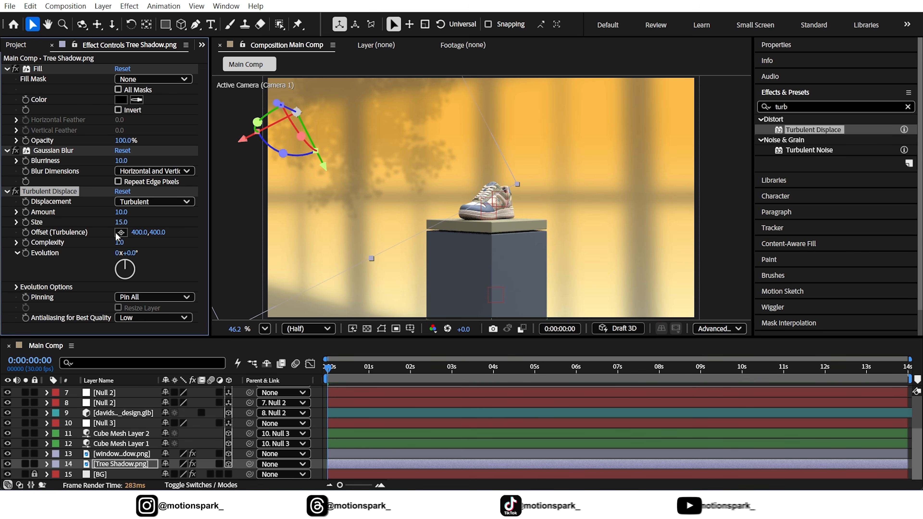
Step: Animate the Turbulent Displace Evolution of the tree shadow with the expression time*100 and collapse the layer's properties
click(129, 251)
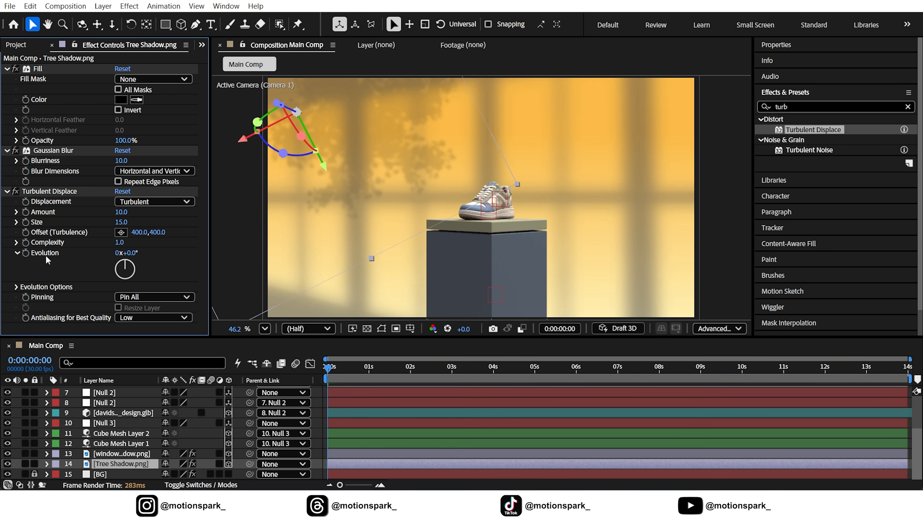
alt+click(26, 253)
key(BackSpace)
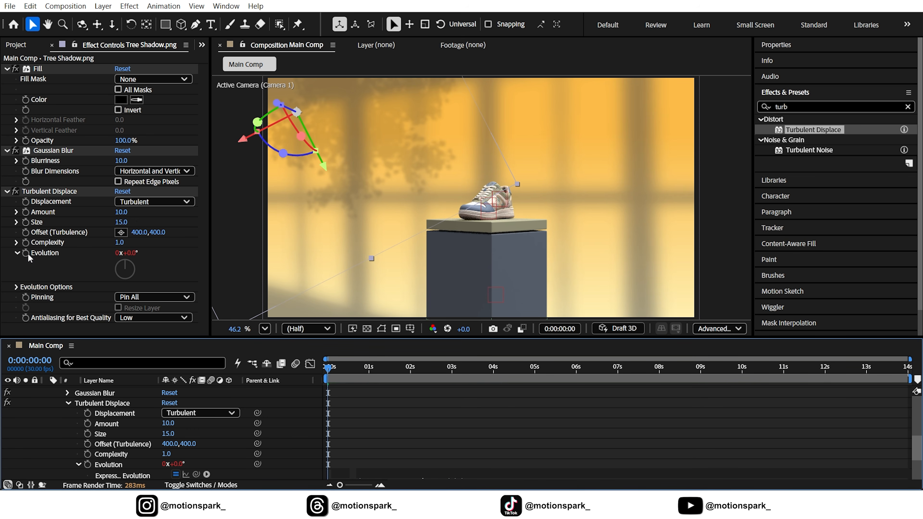
text(time)
key(Return)
click(308, 417)
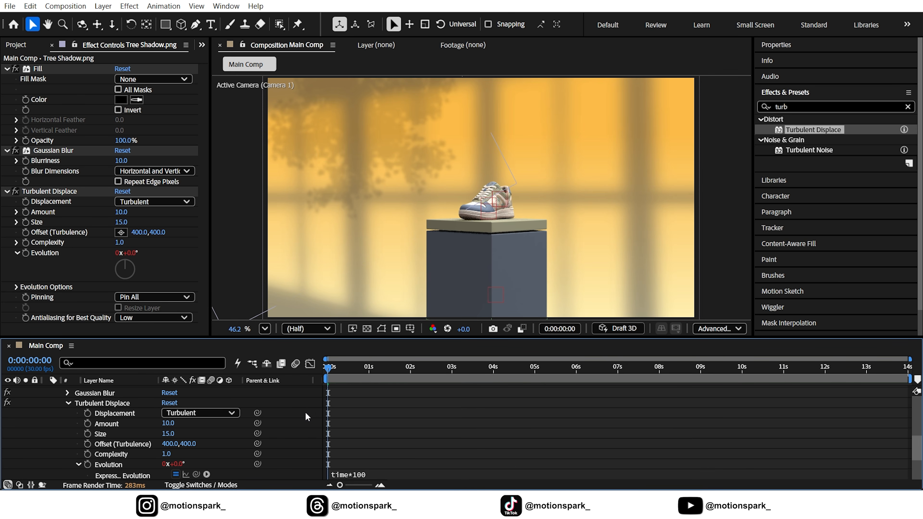
scroll(290, 409, up, 5)
click(45, 433)
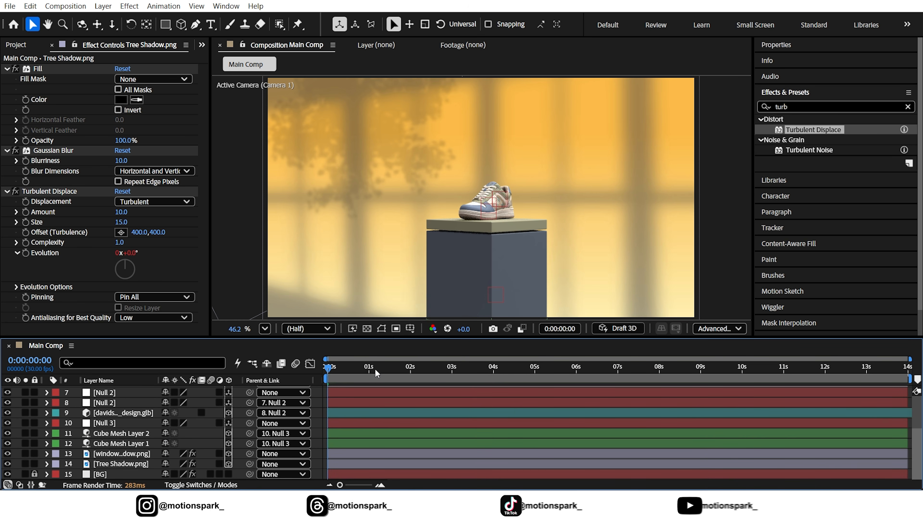
Step: At 0:00:03:27, where the shoe floats above the pedestal, add a text layer reading STEP INTO MOTION
drag(368, 369, 490, 369)
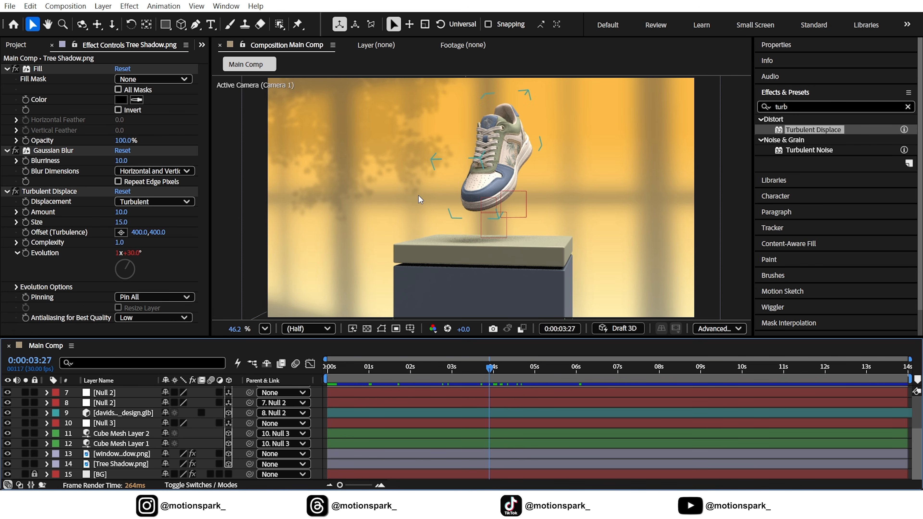
click(210, 24)
click(391, 153)
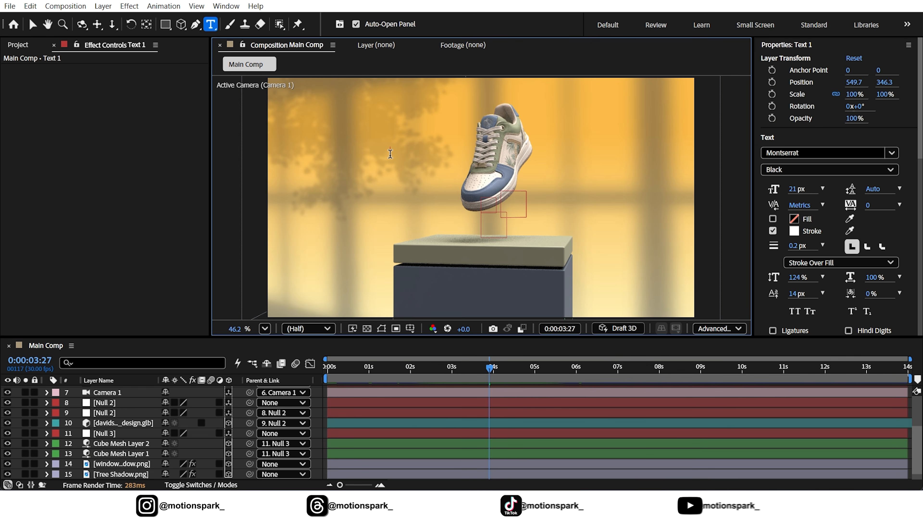
text(STEP INTO MOTION)
key(Escape)
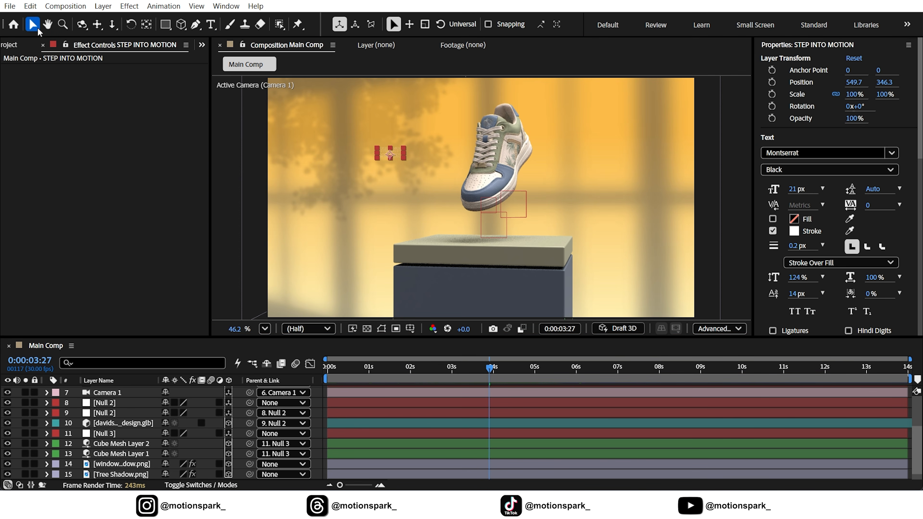
Step: Give the STEP INTO MOTION text a solid white fill and remove its stroke
scroll(119, 395, up, 3)
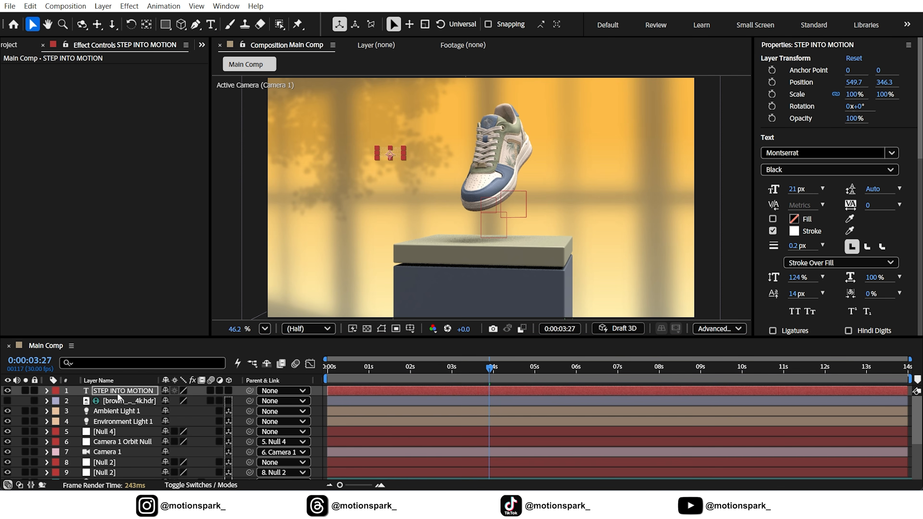
double_click(118, 392)
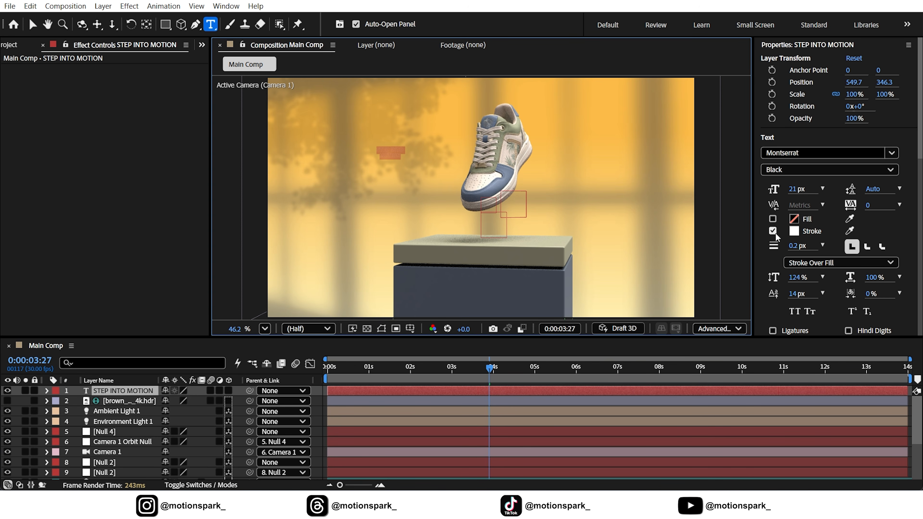
click(772, 218)
click(772, 232)
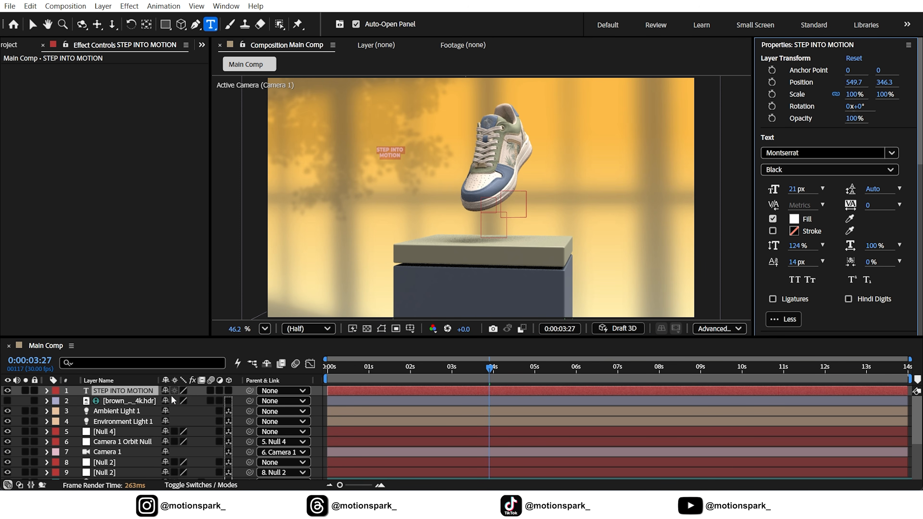
Step: Scale the STEP INTO MOTION text layer to 736%
click(139, 393)
key(s)
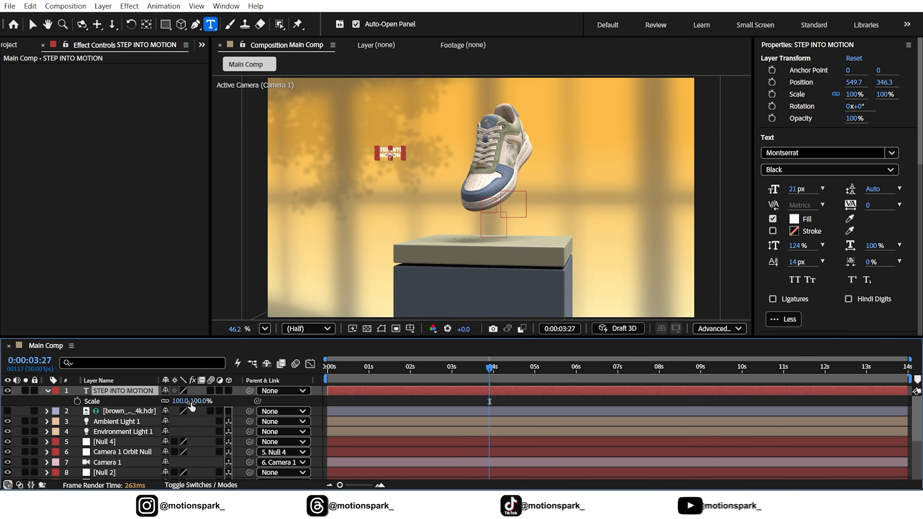
drag(181, 401, 567, 400)
click(33, 25)
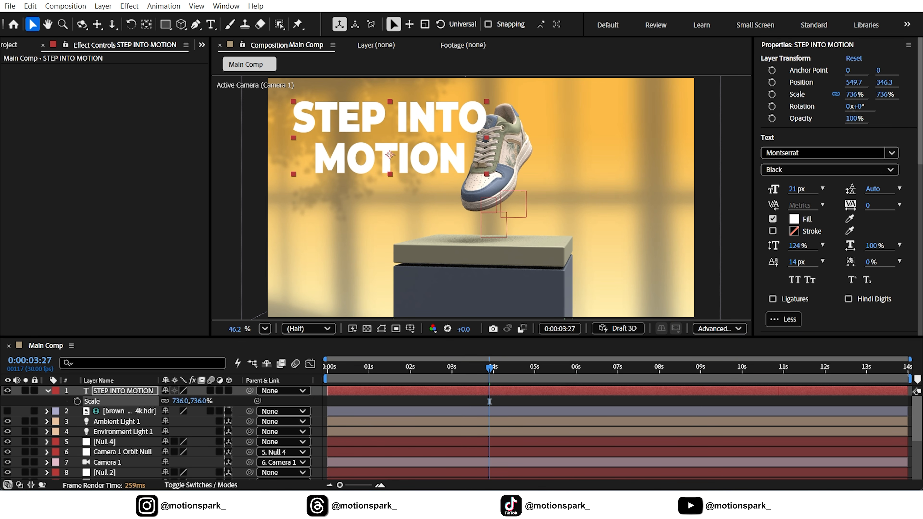
Step: Center the title horizontally and vertically in the composition, and raise it to sit around the floating shoe
drag(921, 147, 912, 327)
click(807, 325)
click(847, 322)
click(786, 321)
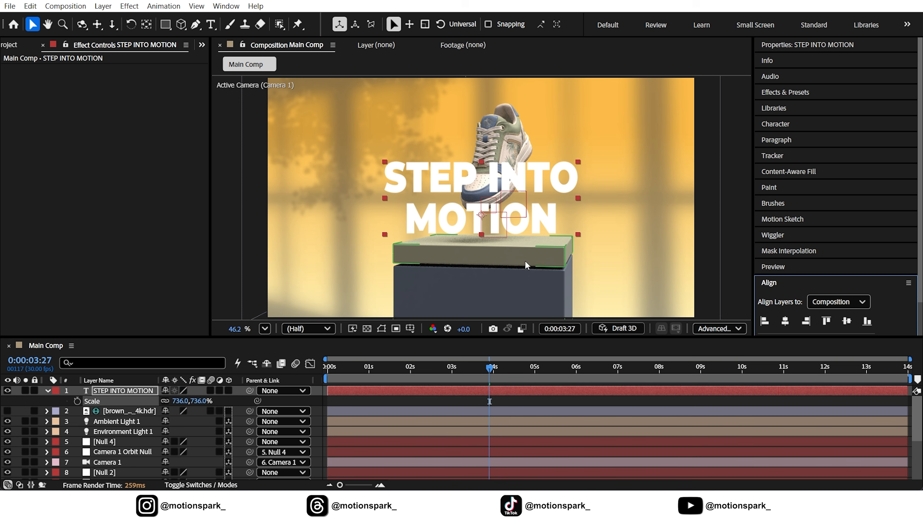
click(46, 391)
drag(507, 214, 508, 174)
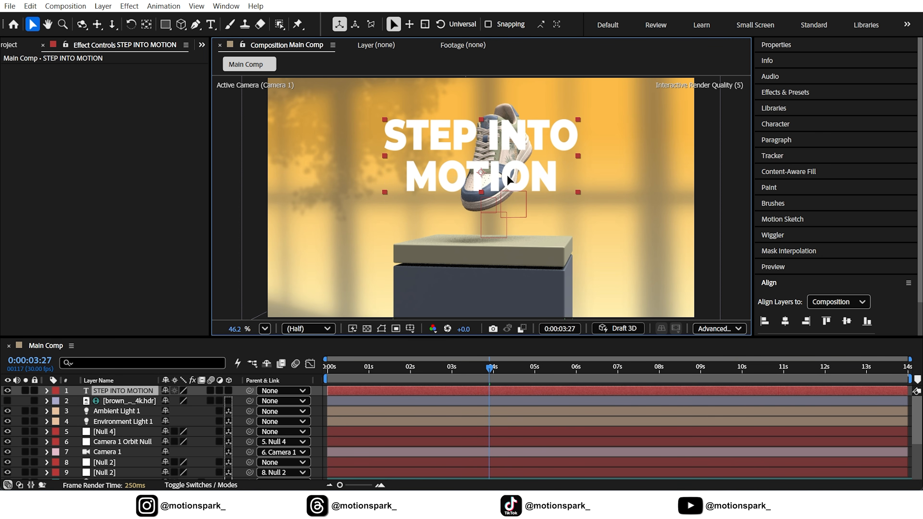
Step: Enlarge the title slightly and move its layer below Cube Mesh Layer 1 so it sits behind the shoe
click(120, 392)
key(s)
drag(179, 402, 230, 401)
click(49, 393)
drag(135, 392, 124, 472)
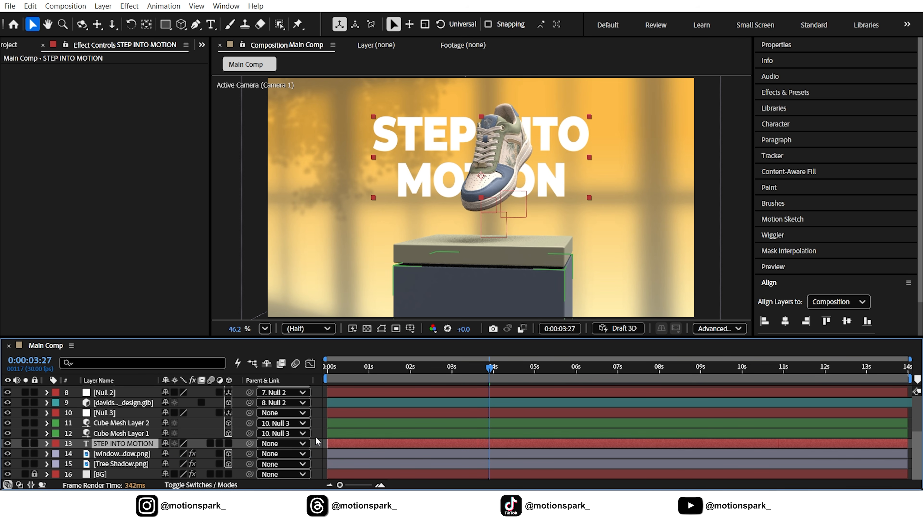
click(317, 443)
click(388, 265)
Step: At the first frame, nudge the title slightly to the right to center it over the shoe
key(Home)
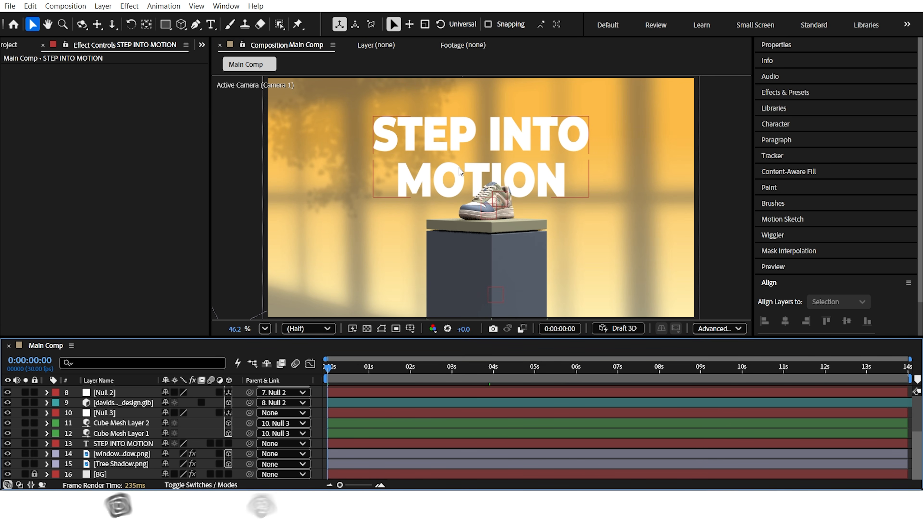
click(458, 170)
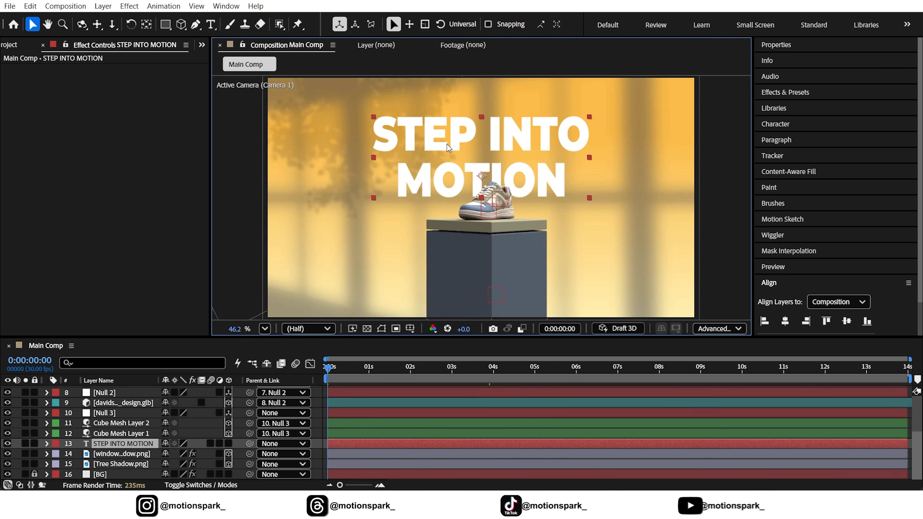
drag(509, 185, 512, 186)
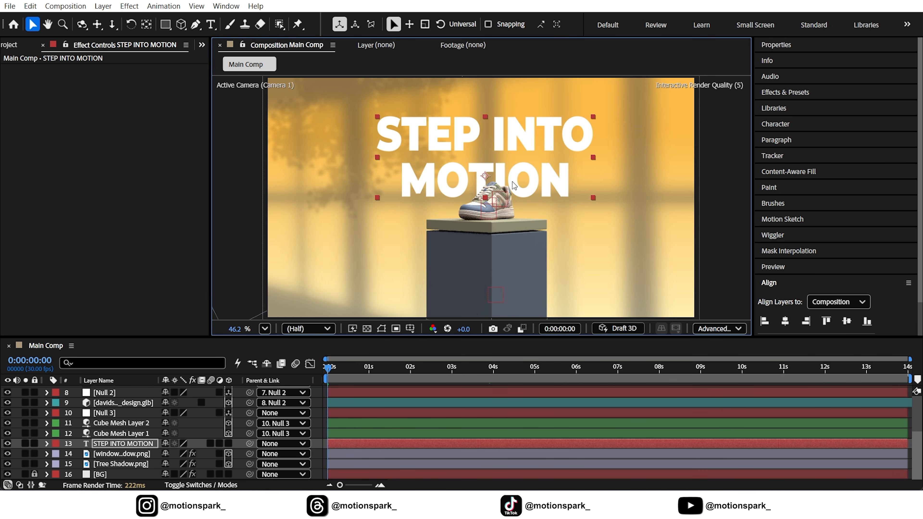
Step: Apply the Ease Scale 1 word transition from Animation Composer's text presets to the title as both in and out animations
click(105, 443)
click(227, 6)
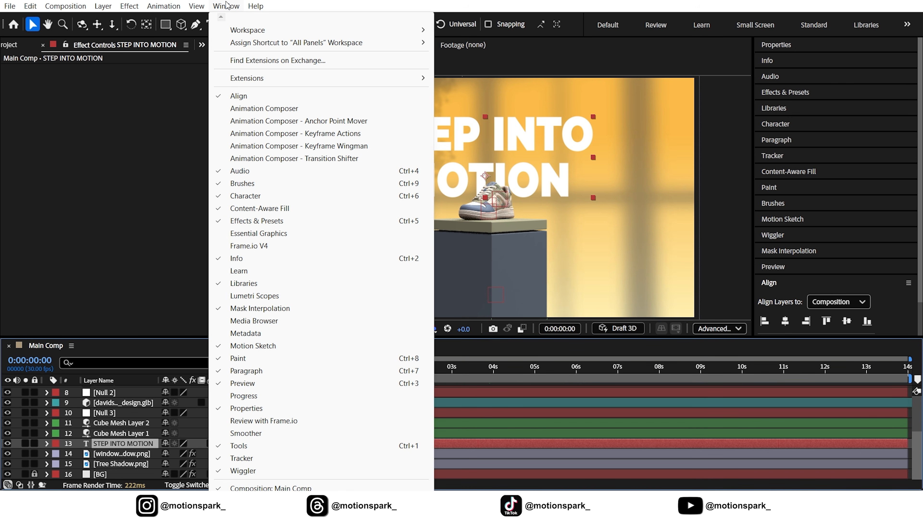
click(225, 109)
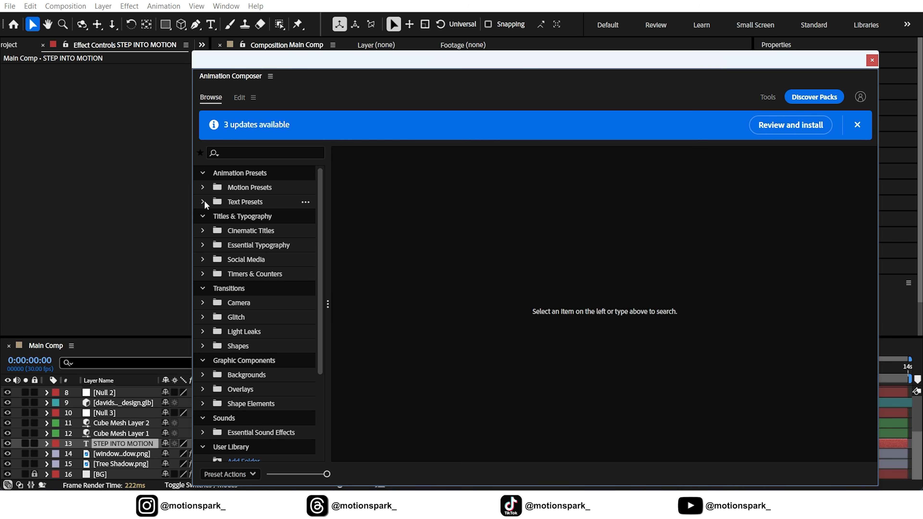
click(203, 202)
click(271, 236)
drag(511, 59, 460, 23)
scroll(545, 259, down, 10)
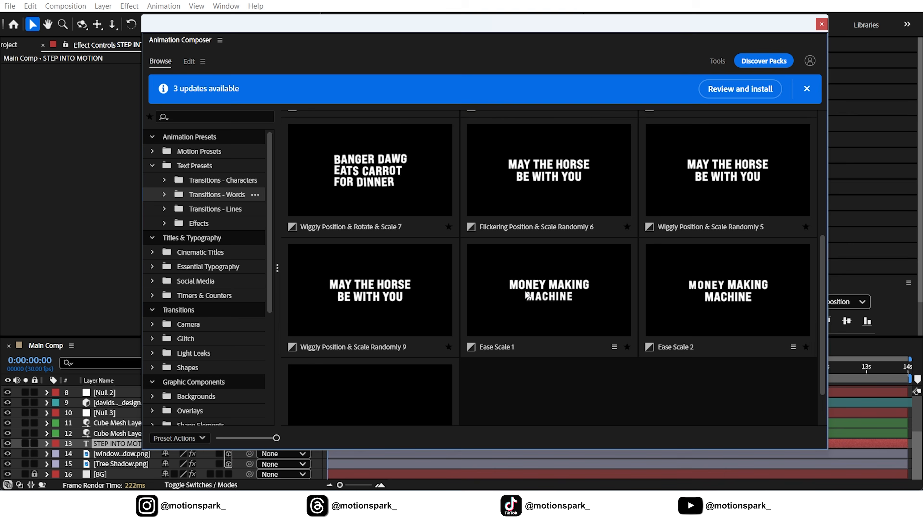
click(546, 260)
click(800, 438)
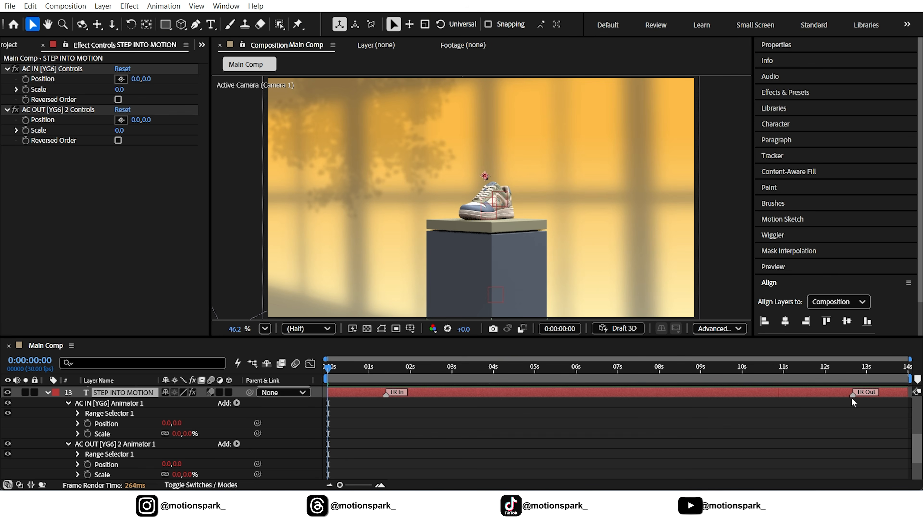
Step: Shift the title layer to start at about 2 seconds and place its TR Out marker at 0:00:07:25
drag(398, 371, 383, 370)
drag(445, 442, 538, 443)
drag(391, 370, 405, 371)
drag(445, 443, 432, 441)
drag(439, 367, 654, 369)
drag(705, 444, 655, 449)
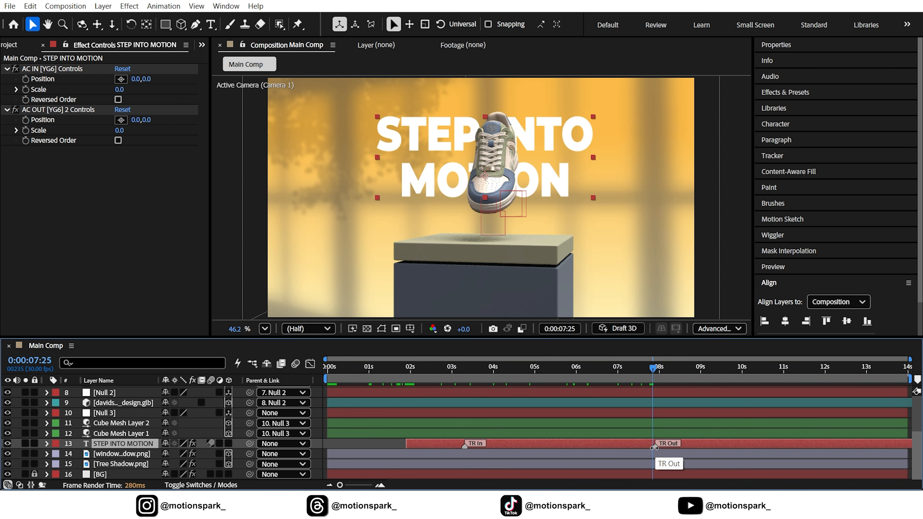
Step: Split the title layer at 0:00:09:07, delete the part after it, and return to the first frame
key(shift+Page_Down)
key(shift+Page_Down)
key(shift+Page_Down)
key(shift+Page_Down)
key(Page_Down)
key(Page_Down)
click(30, 6)
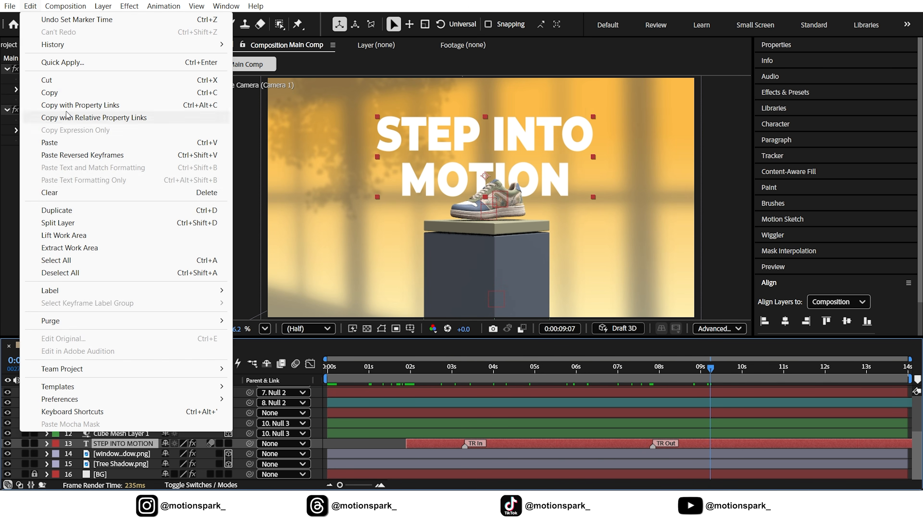
click(64, 223)
key(Delete)
drag(695, 373, 214, 429)
Step: Select all layers and enable motion blur on those that support it and for the whole composition, then clear the selection
click(124, 404)
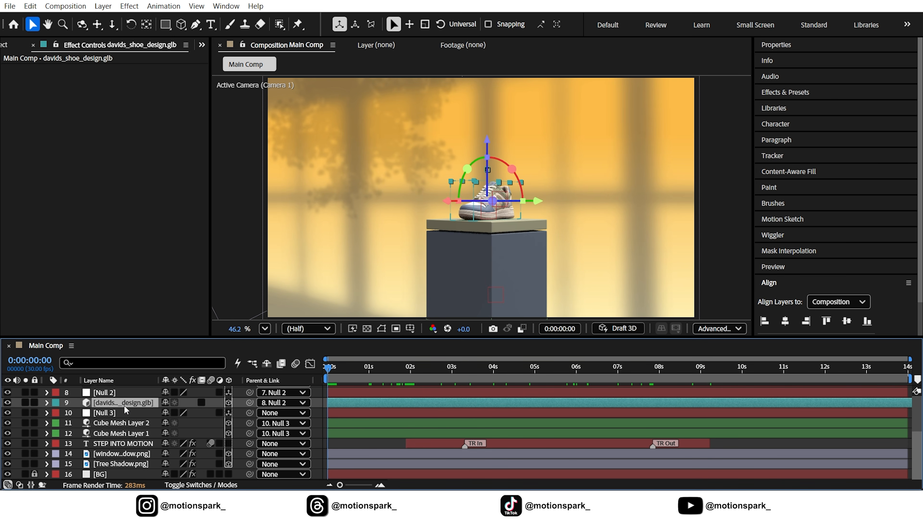
key(ctrl+a)
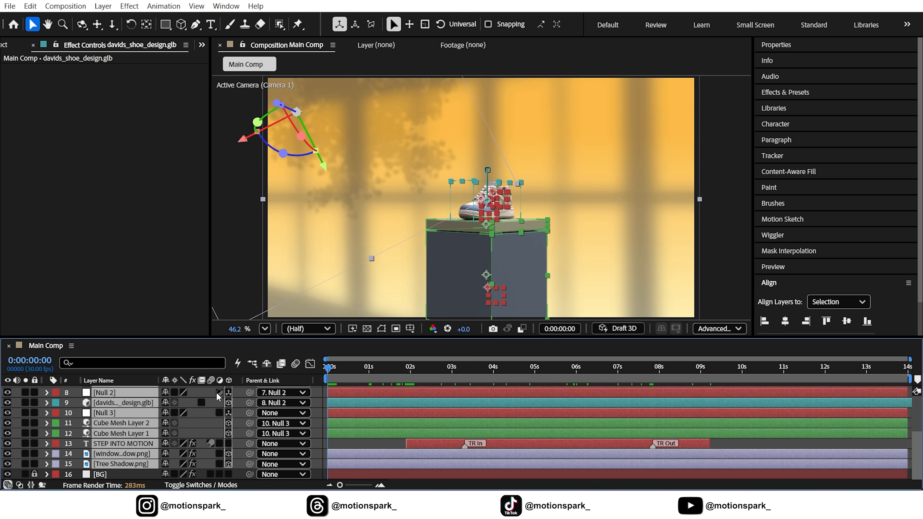
click(210, 474)
click(201, 485)
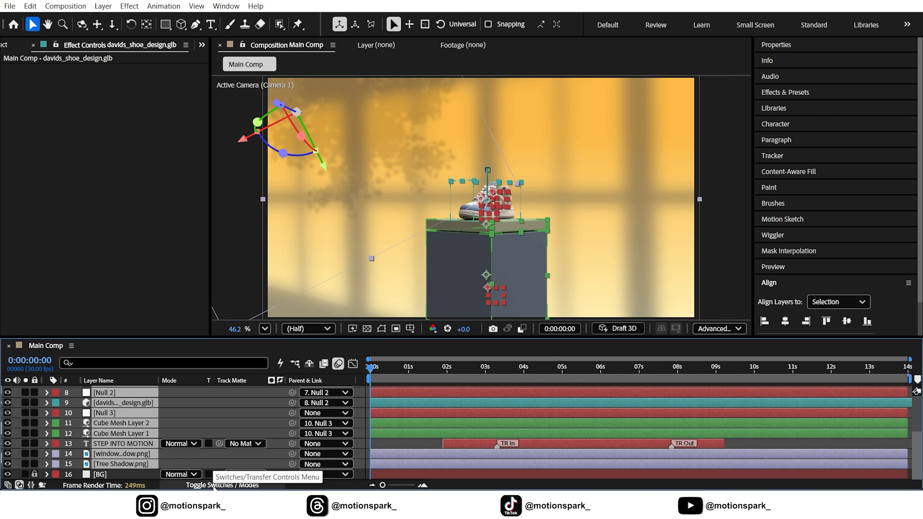
click(201, 485)
scroll(215, 432, up, 5)
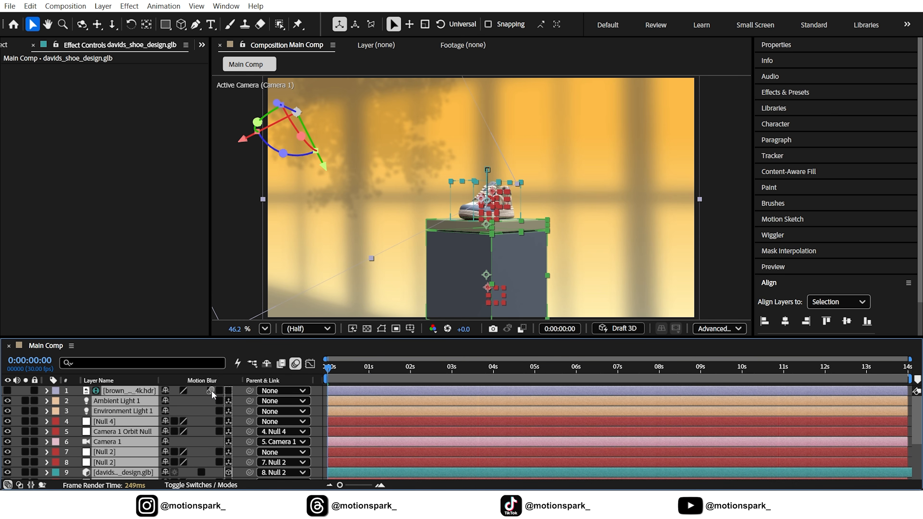
scroll(210, 401, down, 2)
click(319, 413)
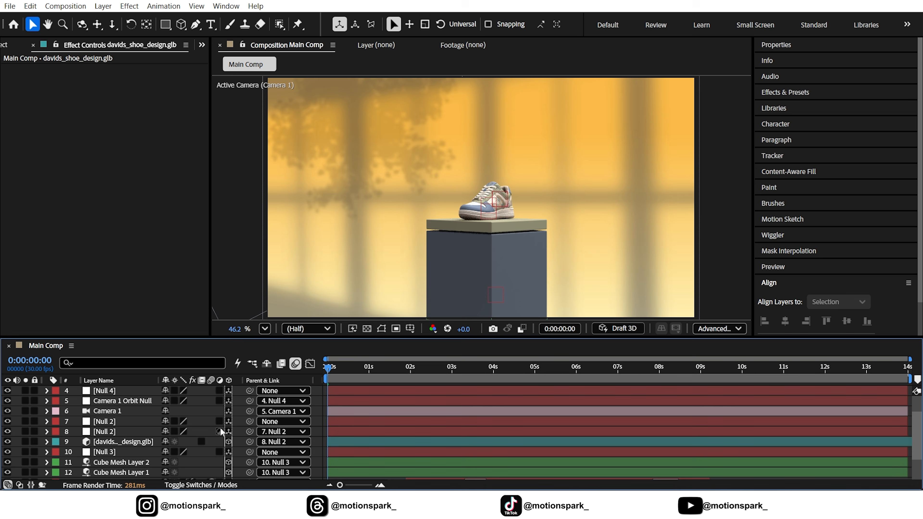
scroll(209, 421, down, 3)
scroll(210, 434, up, 5)
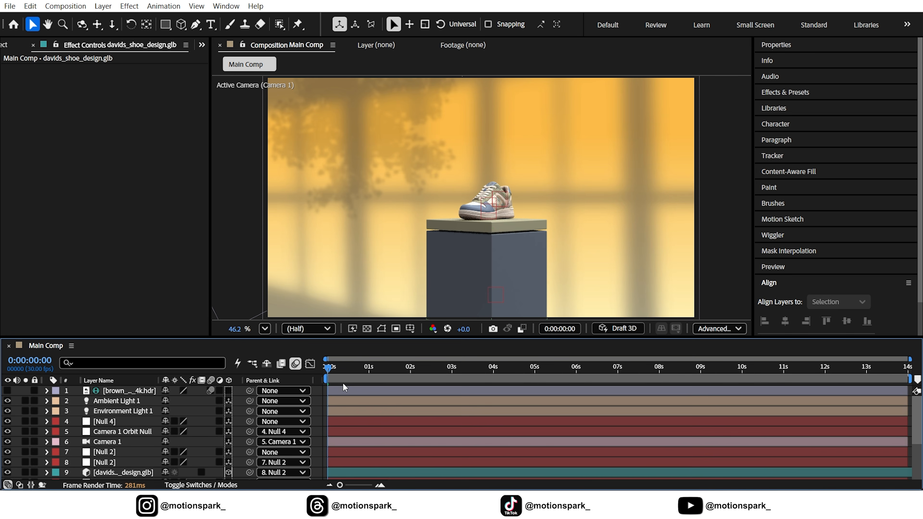
Step: Show the project's asset list and set the composition's preview resolution to Full
click(19, 48)
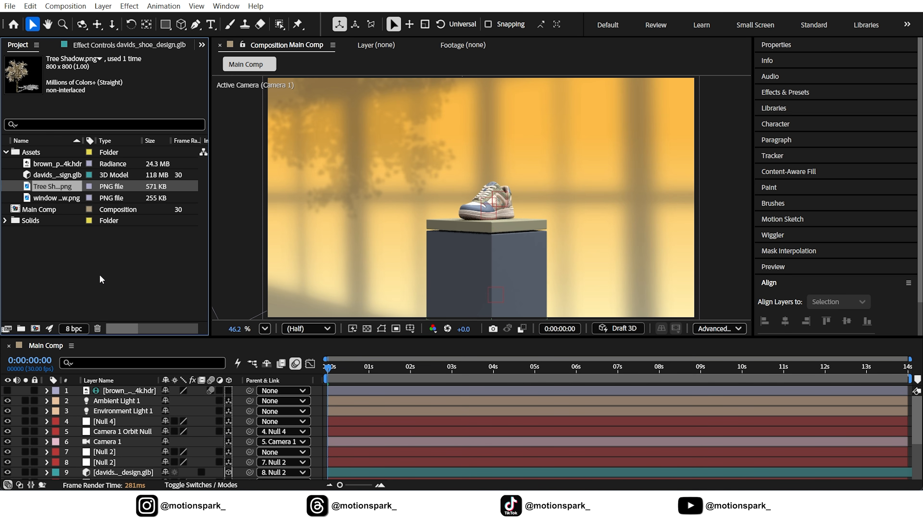
click(310, 328)
click(309, 355)
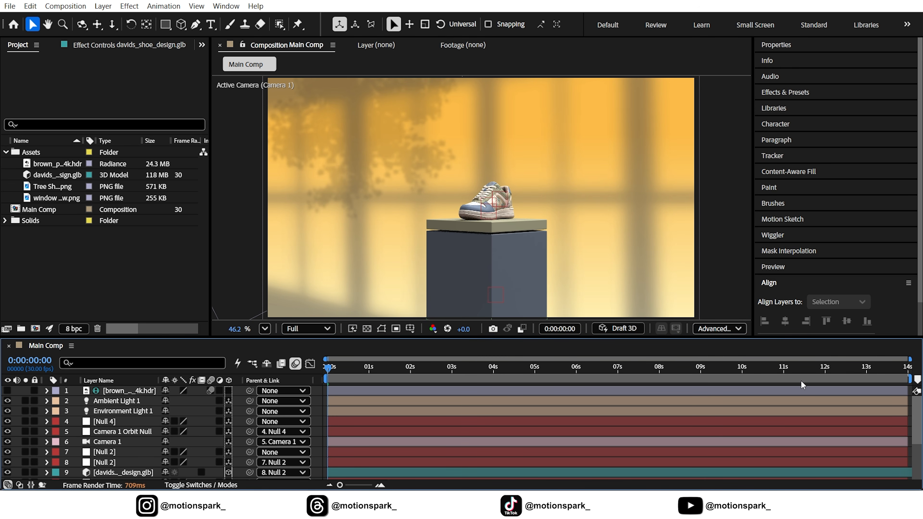
Step: Trim the end of the work area to 0:00:11:00 and play the animation from the first frame
click(784, 370)
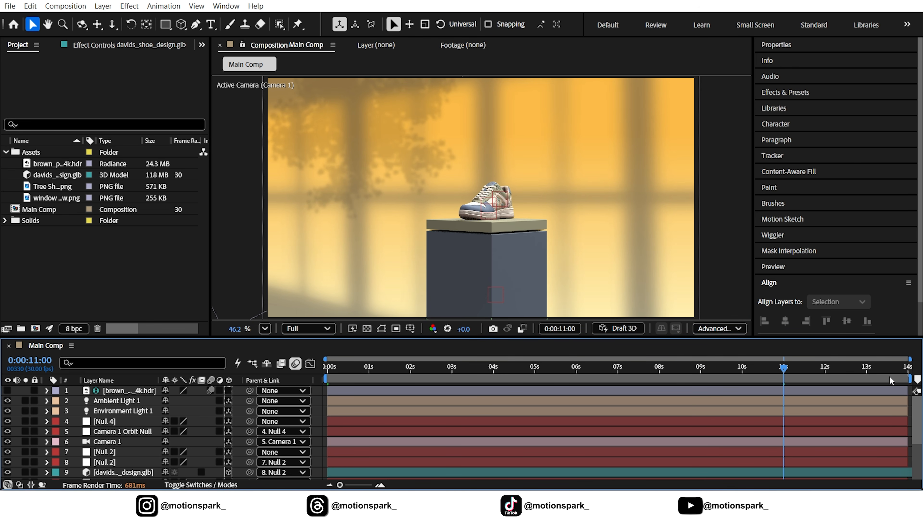
drag(905, 378, 801, 384)
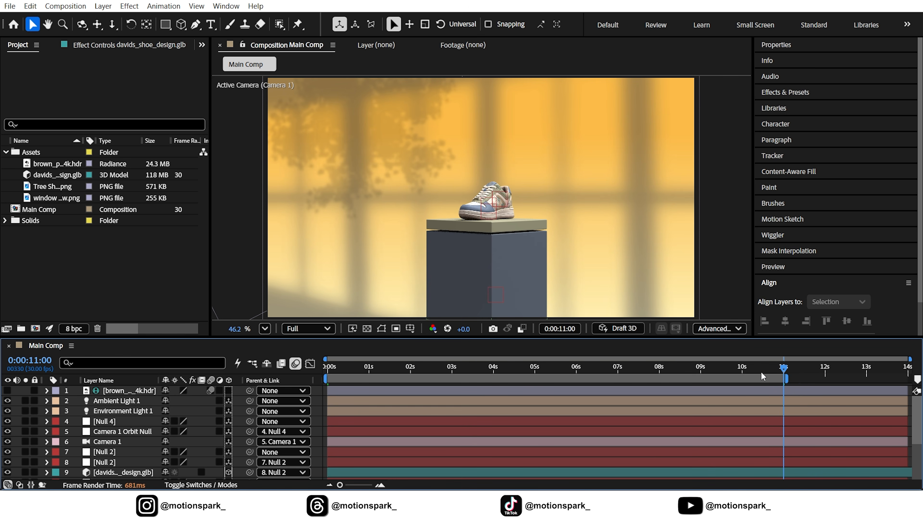
key(Home)
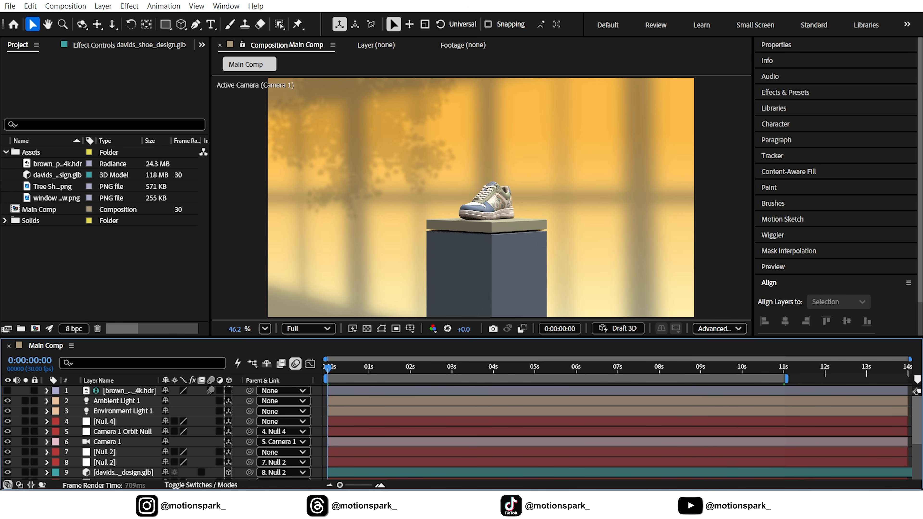
key(space)
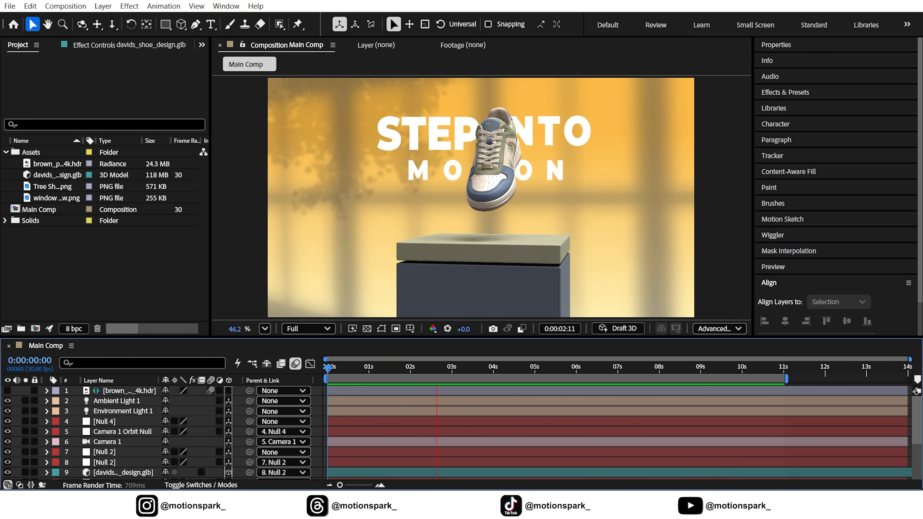